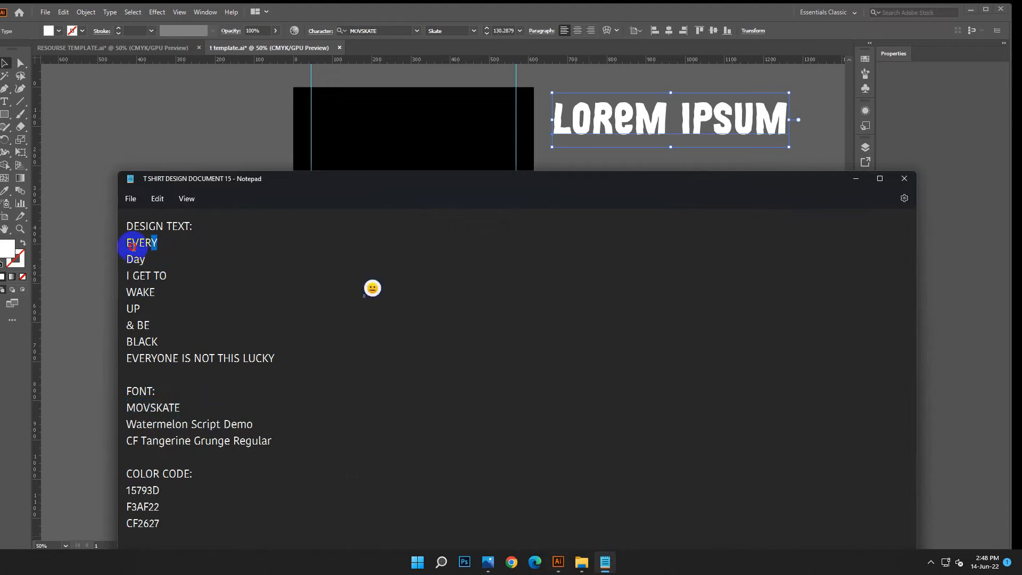
Step: Copy the word EVERY from the Notepad design document and paste it over the LOREM IPSUM placeholder text in Illustrator
right_click(132, 245)
left_click(165, 299)
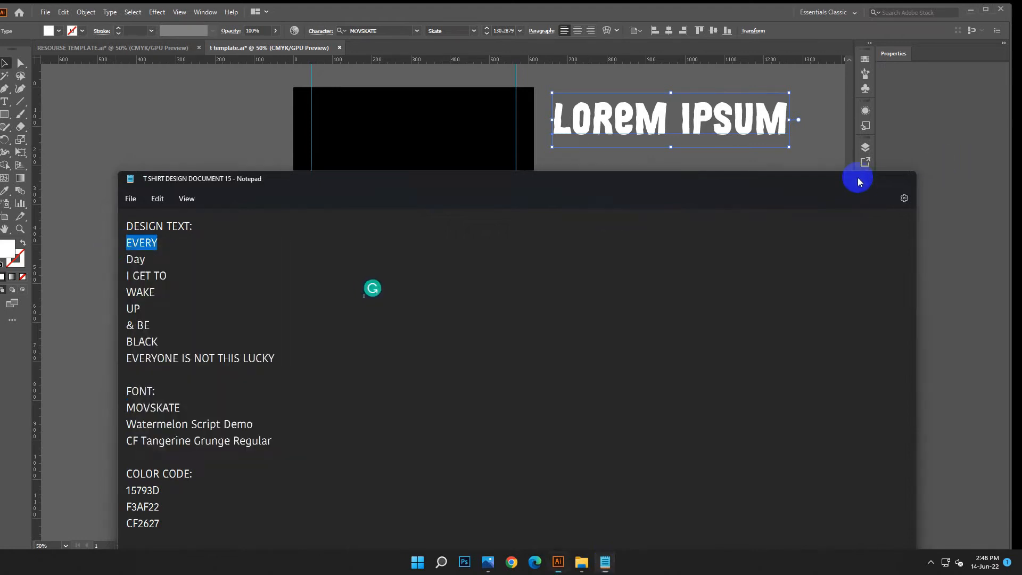
left_click(856, 178)
left_click(4, 101)
left_click(770, 113)
left_click_drag(780, 117, 556, 117)
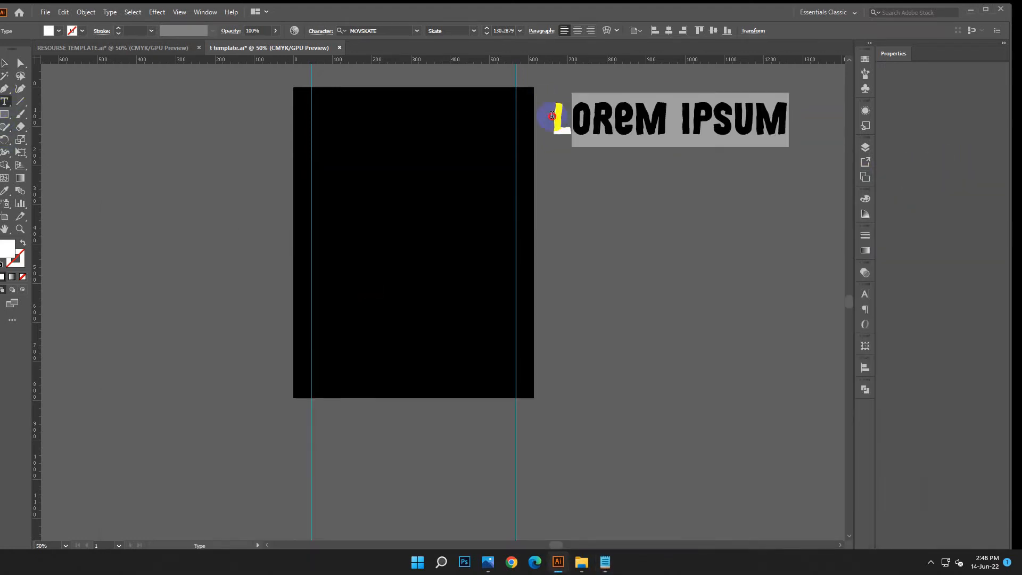
left_click(63, 11)
left_click(82, 76)
key("Escape")
left_click(648, 270)
Step: Move the EVERY text onto the upper part of the black artboard and enlarge it to span the two vertical guides
left_click_drag(597, 120, 360, 155)
left_click_drag(415, 177, 539, 233)
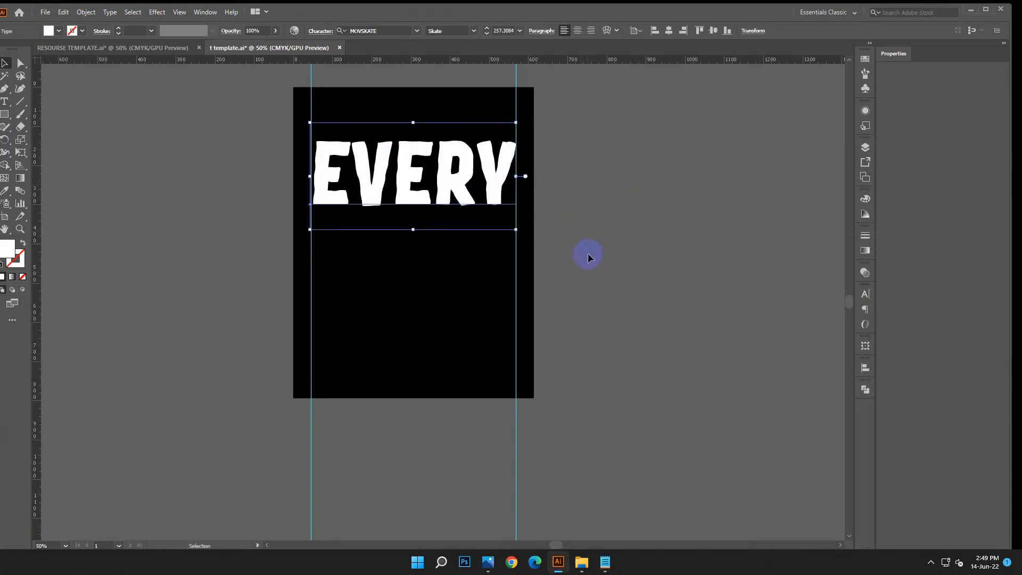
left_click_drag(311, 218, 308, 220)
left_click(769, 251)
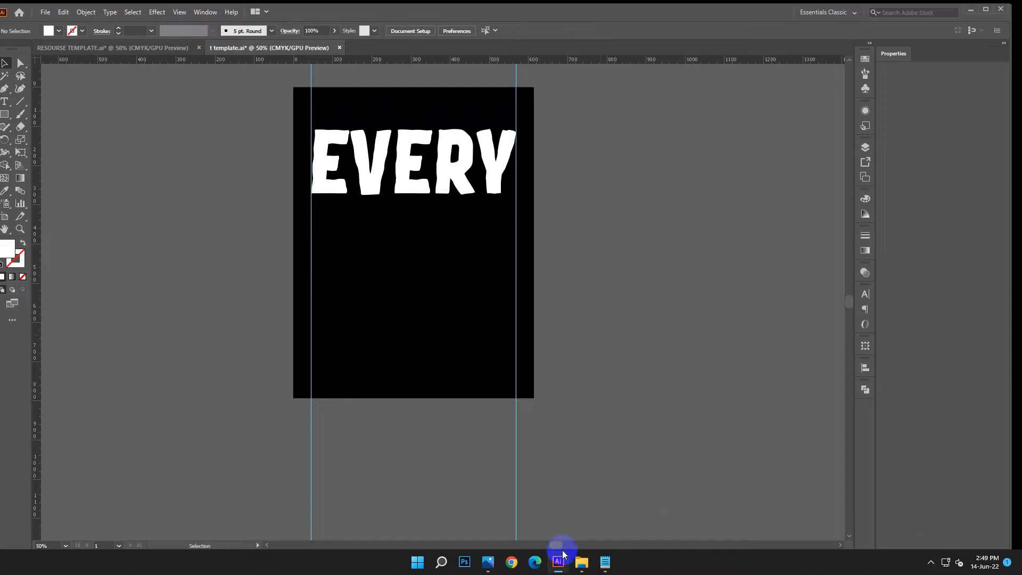
Step: Switch to Notepad, copy the word Day from the design text, and return to Illustrator
left_click(606, 559)
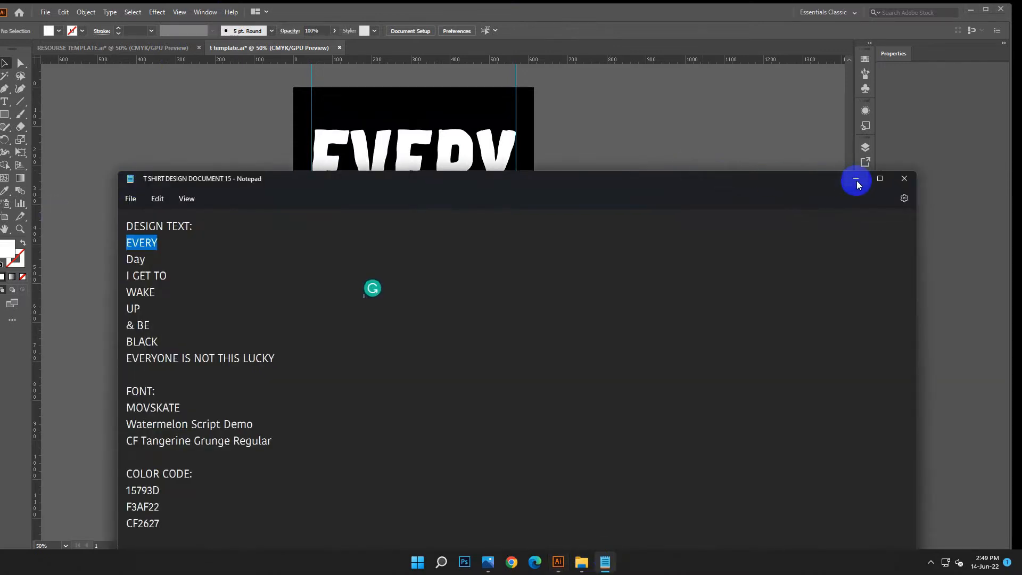
double_click(141, 260)
right_click(115, 260)
left_click(160, 317)
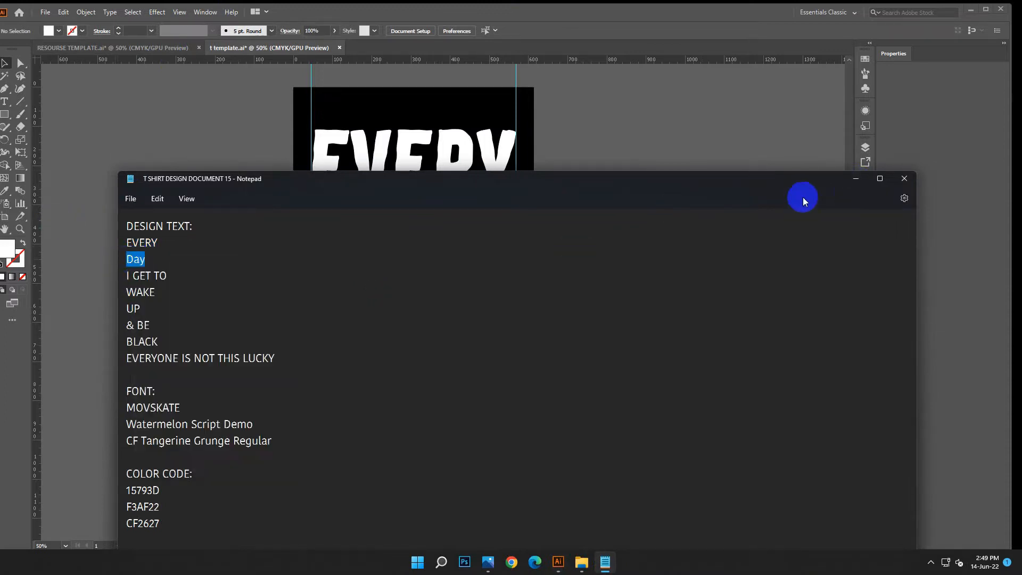
left_click(855, 178)
Step: Create a new text object beside the artboard, paste Day into it, and enlarge it to a font size of about 251
left_click(6, 106)
left_click(595, 175)
key("Escape")
left_click_drag(620, 183, 506, 193)
left_click(63, 12)
left_click(83, 76)
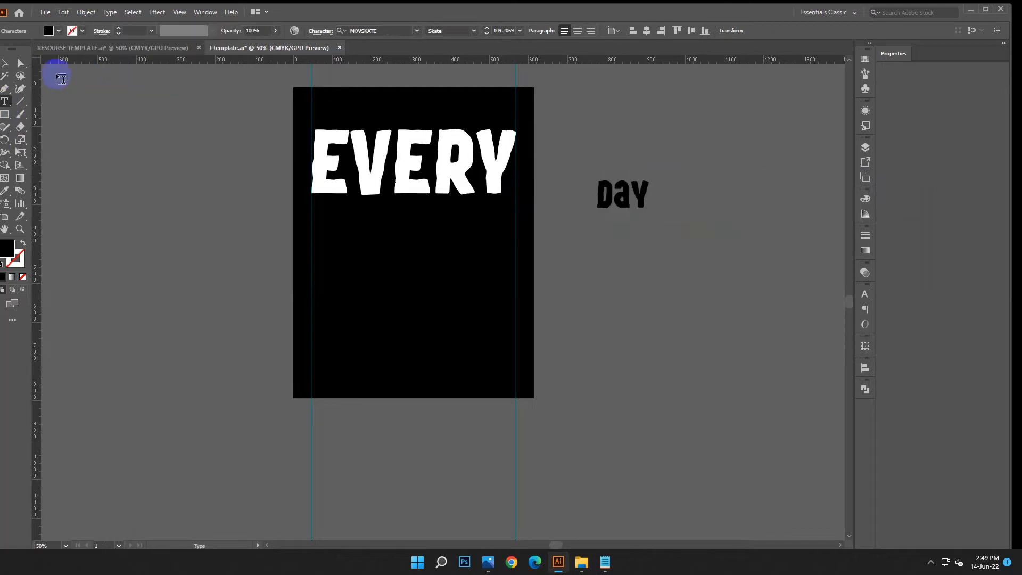
left_click(4, 63)
left_click_drag(652, 218, 745, 280)
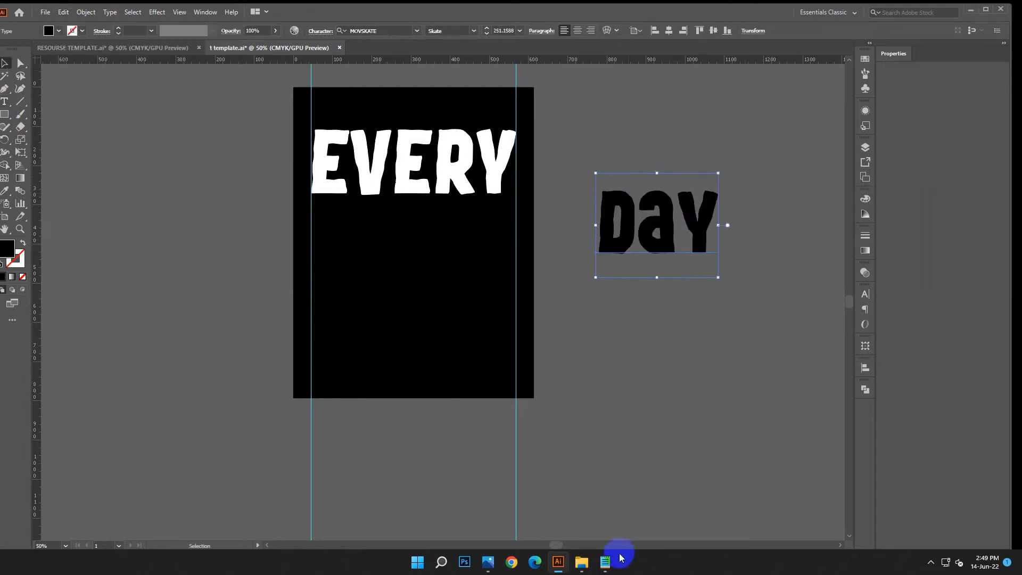
Step: Copy the font name Watermelon Script Demo from the Notepad document and apply that font to the Day text
left_click(605, 562)
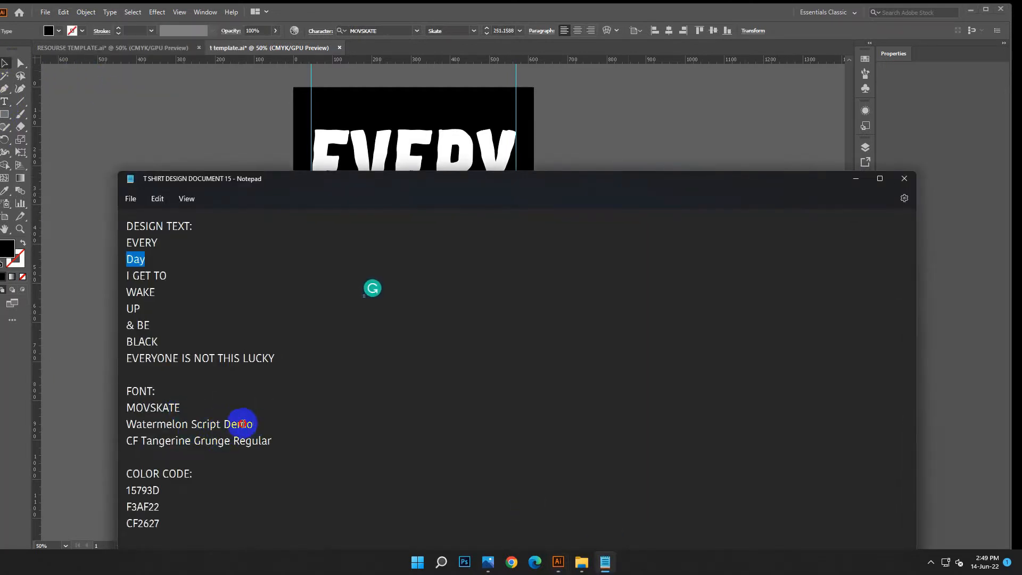
left_click(252, 424)
left_click_drag(259, 425, 128, 424)
right_click(140, 424)
left_click(176, 266)
left_click(856, 178)
left_click(375, 30)
right_click(376, 30)
left_click(403, 80)
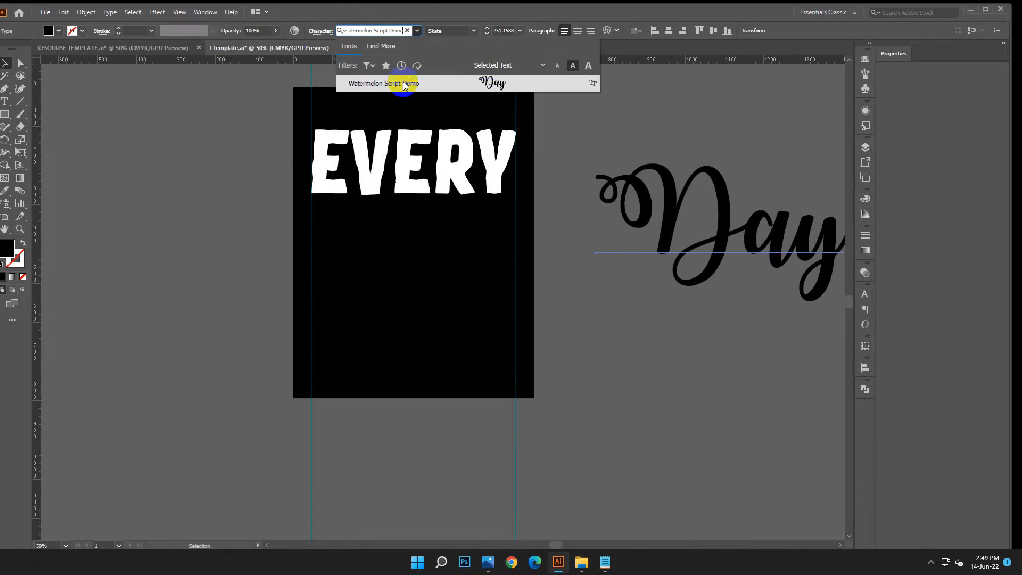
left_click(378, 80)
Step: Move the Day text onto the artboard below EVERY and set its fill to white, FFFFFF
left_click_drag(597, 255, 370, 296)
double_click(6, 249)
left_click(161, 227)
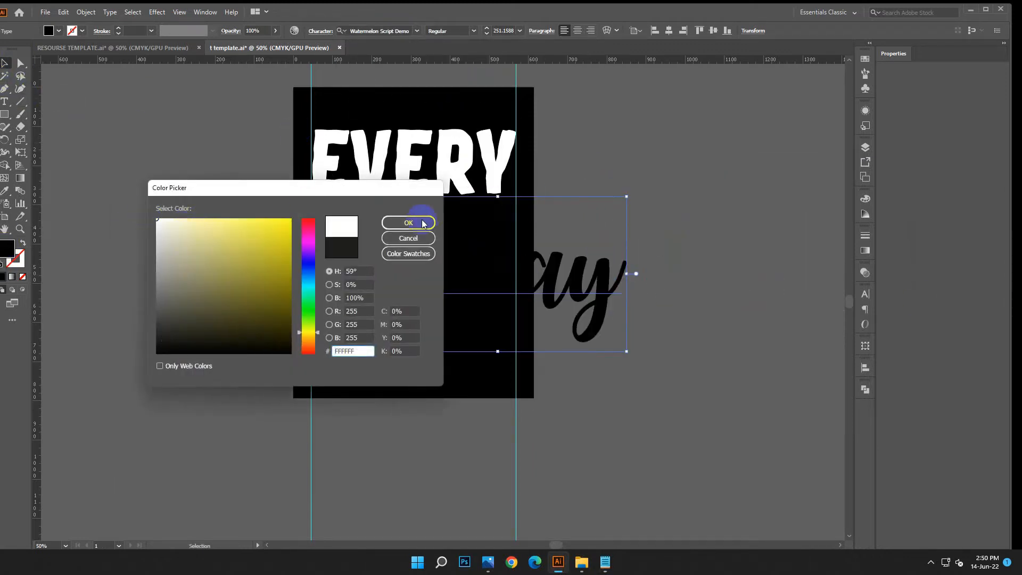
left_click(421, 233)
Step: Shrink the Day text, tilt it upward, and place it overlapping the lower right part of EVERY
left_click_drag(627, 353, 585, 284)
left_click_drag(516, 275, 475, 208)
left_click(635, 278)
left_click(506, 212)
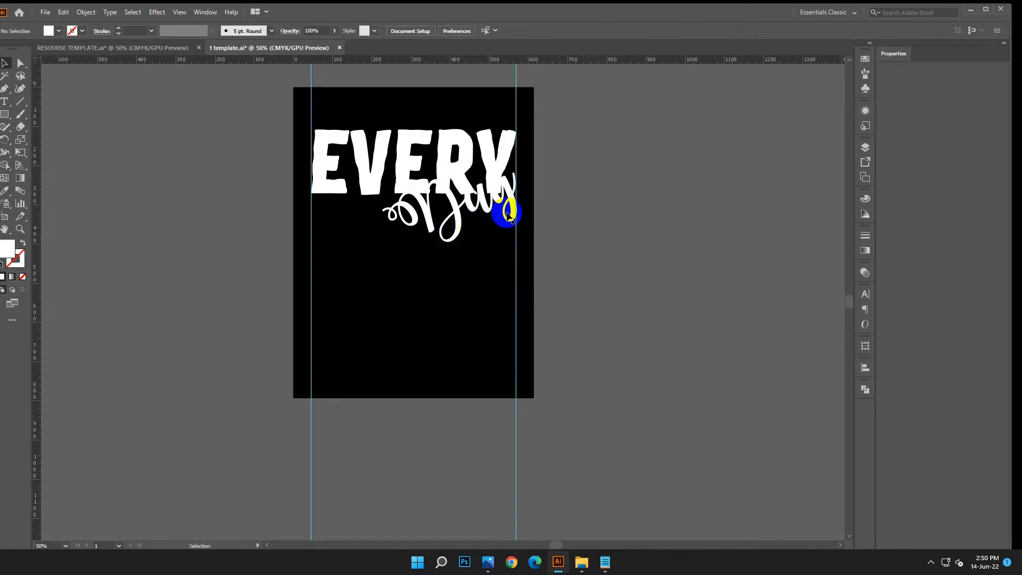
left_click_drag(542, 217, 539, 221)
left_click(589, 278)
left_click(509, 227)
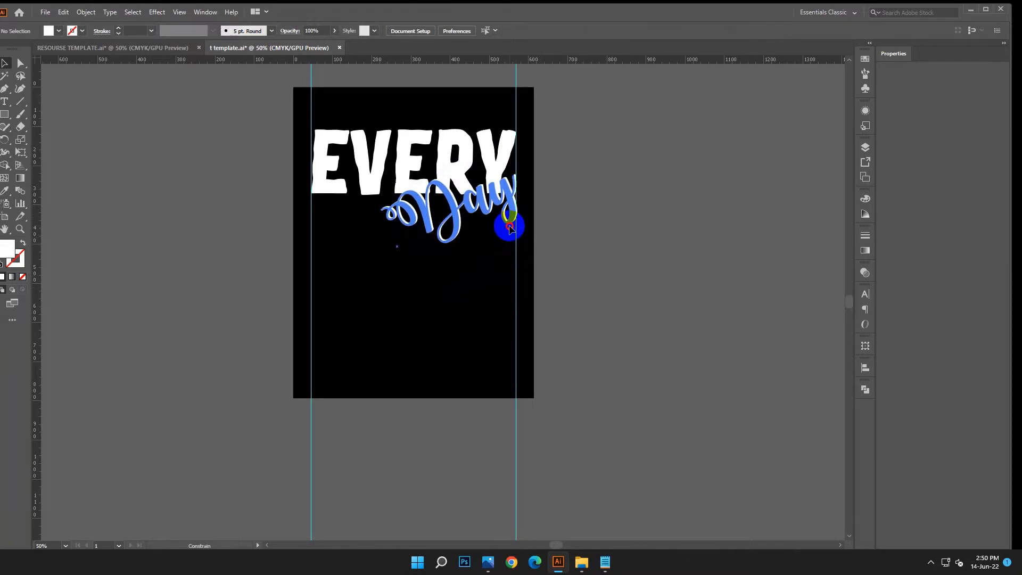
left_click(616, 260)
Step: Scale the tilted Day text down slightly to a font size of about 125 so it fits the right guide
right_click(429, 220)
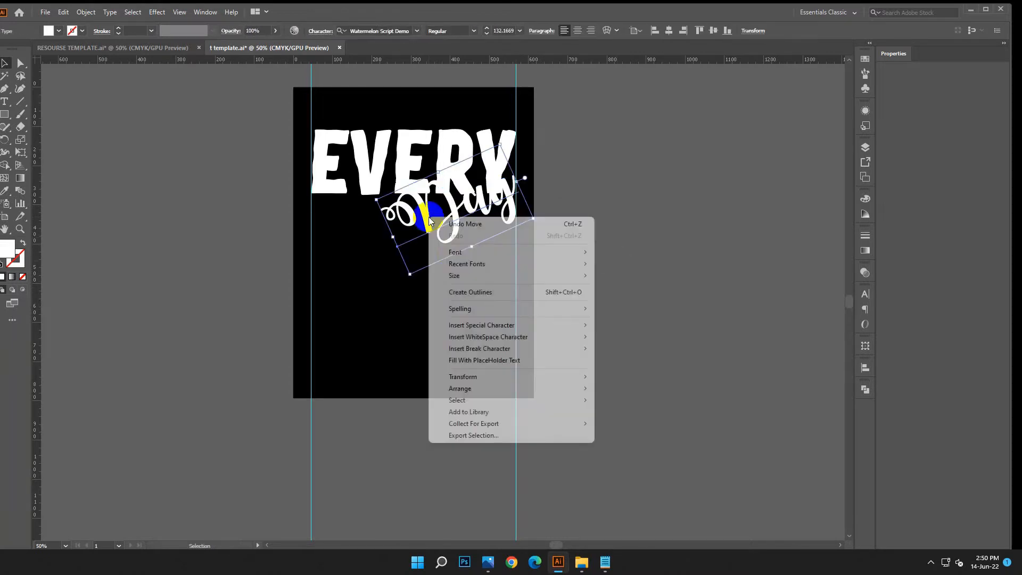
left_click(405, 228)
left_click(392, 235)
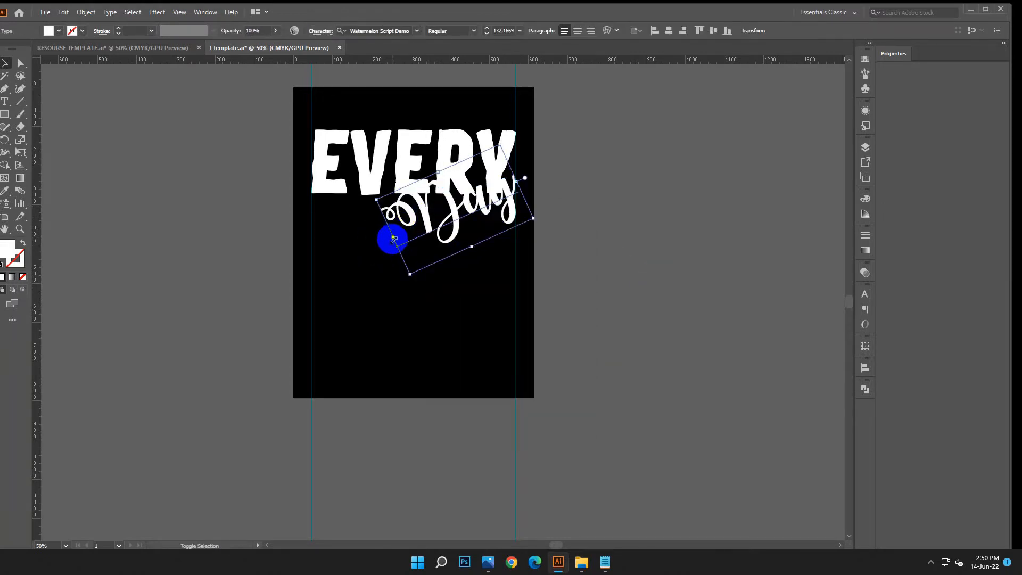
left_click(669, 274)
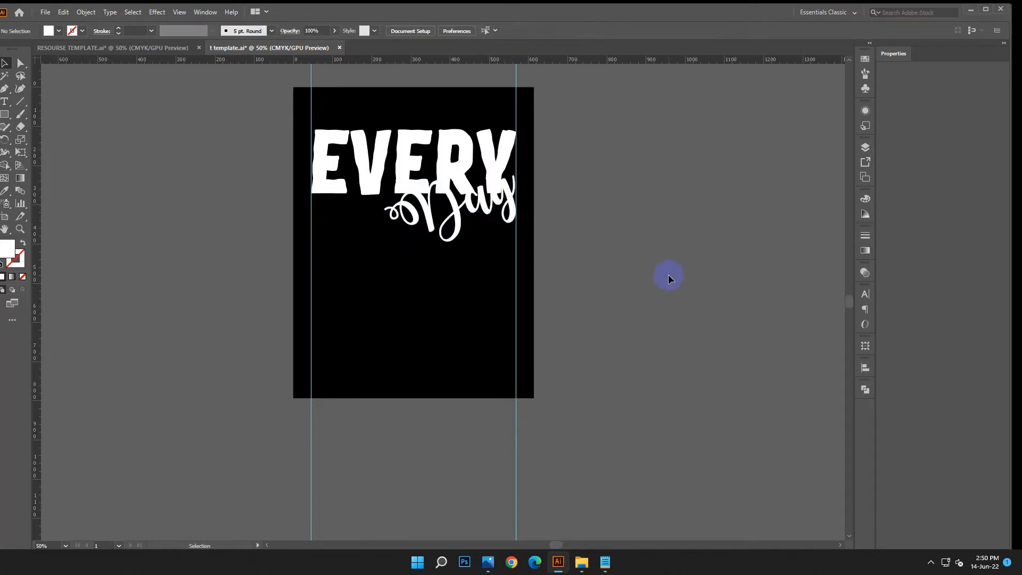
left_click(398, 235)
left_click_drag(397, 234, 401, 234)
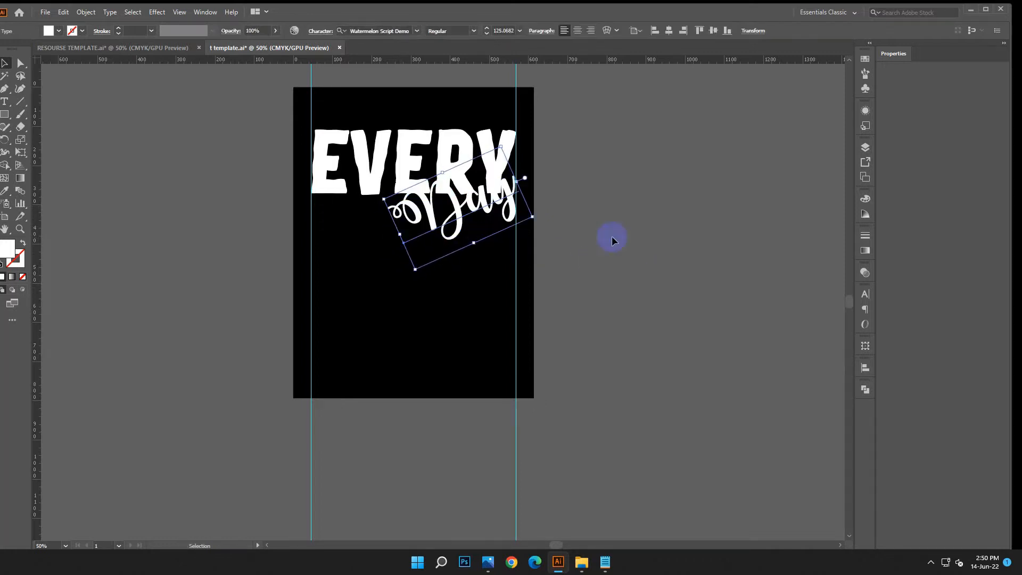
left_click(656, 243)
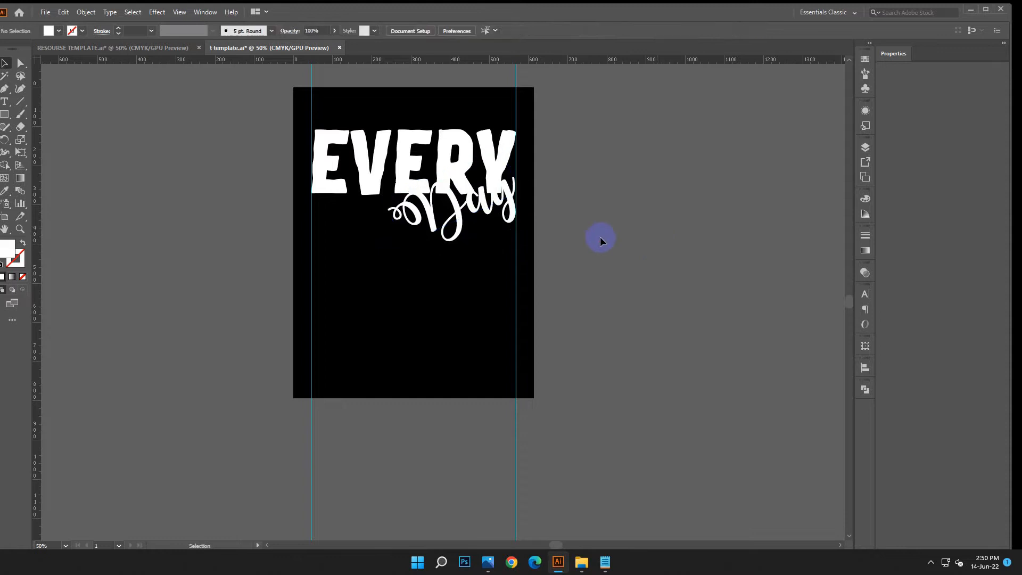
right_click(513, 213)
left_click(552, 287)
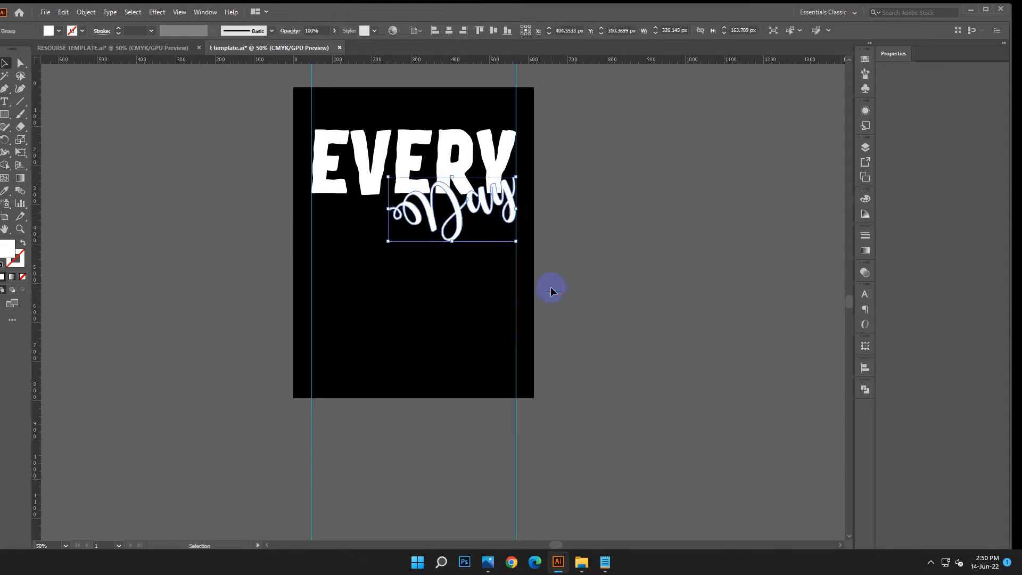
left_click(64, 12)
left_click(80, 24)
left_click(569, 278)
Step: Place spare copies of the Day and EVERY texts left of the artboard and convert the texts on the artboard to outlines
left_click_drag(468, 219, 74, 106)
left_click_drag(338, 160, 37, 203)
right_click(431, 162)
left_click(472, 225)
right_click(471, 214)
left_click(524, 289)
left_click(638, 311)
Step: Offset the paths of the outlined Day lettering on the artboard by 5 px with miter joins
left_click(464, 205)
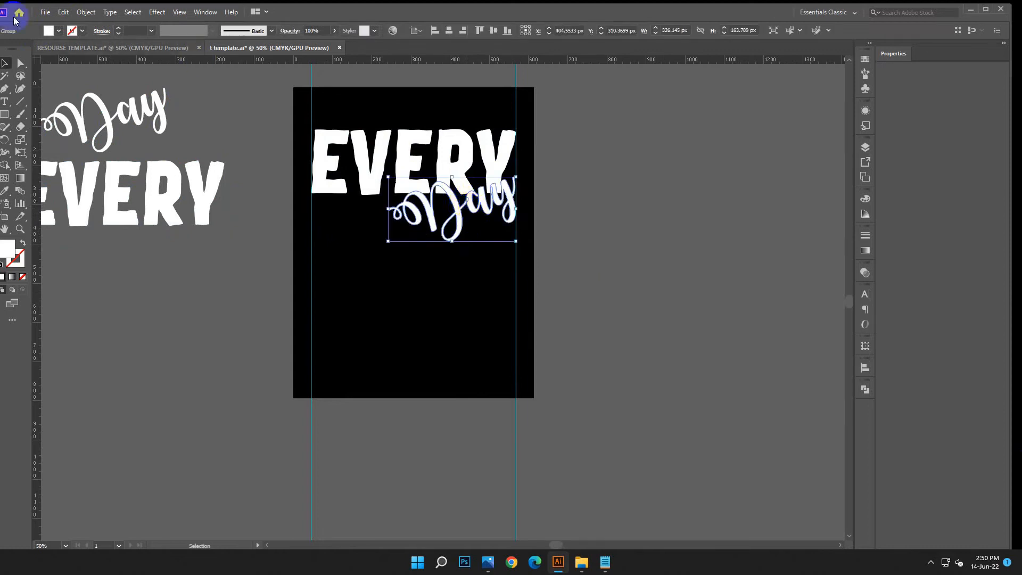
left_click(86, 12)
right_click(416, 61)
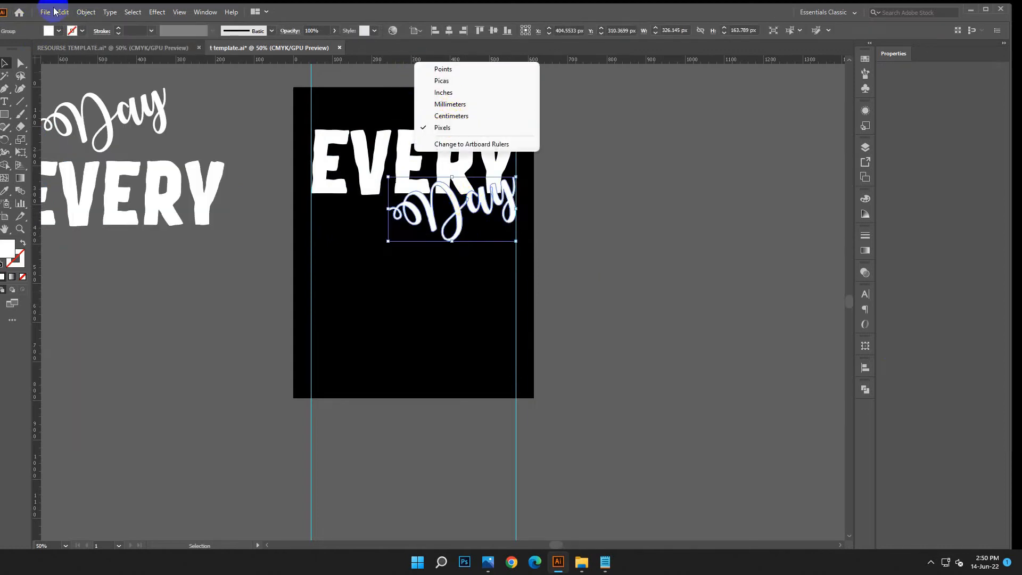
left_click(86, 11)
mouse_move(121, 277)
left_click(272, 309)
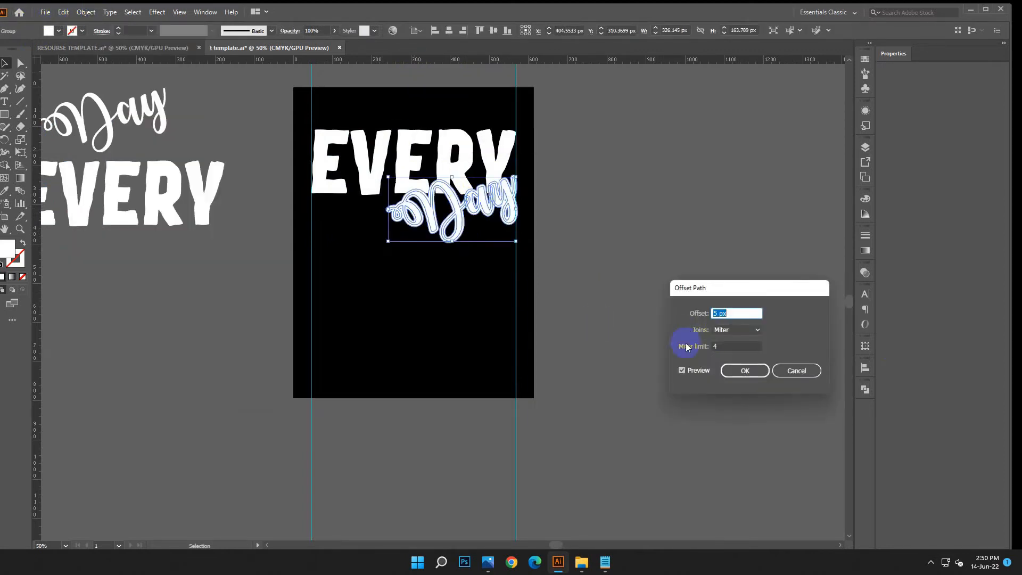
left_click(727, 370)
key("ctrl+1")
left_click(722, 371)
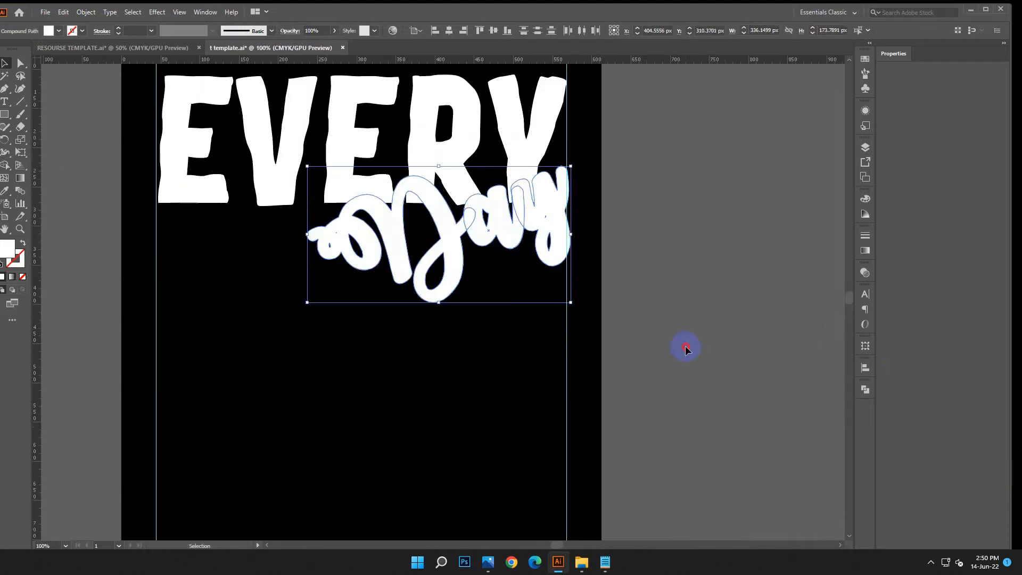
Step: Ungroup the offset Day lettering and unite its outer offset shapes into a single shape
right_click(440, 301)
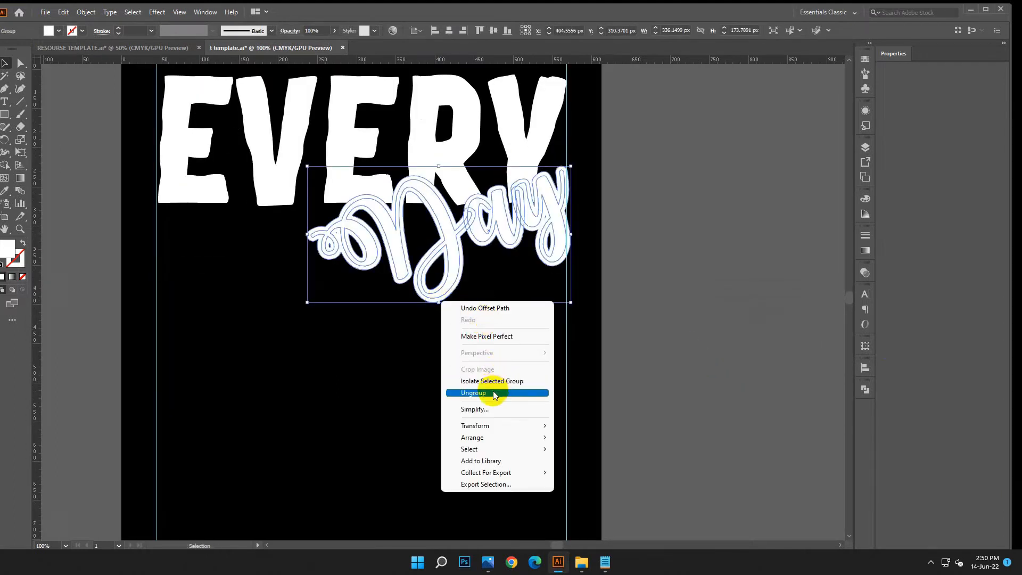
left_click(494, 394)
left_click(491, 261, "shift")
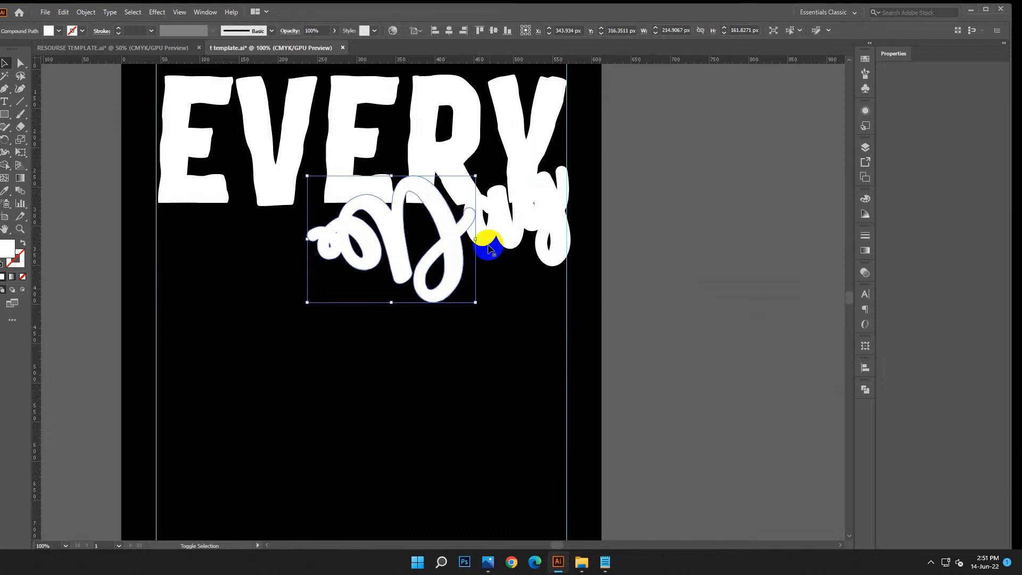
left_click(551, 266, "shift")
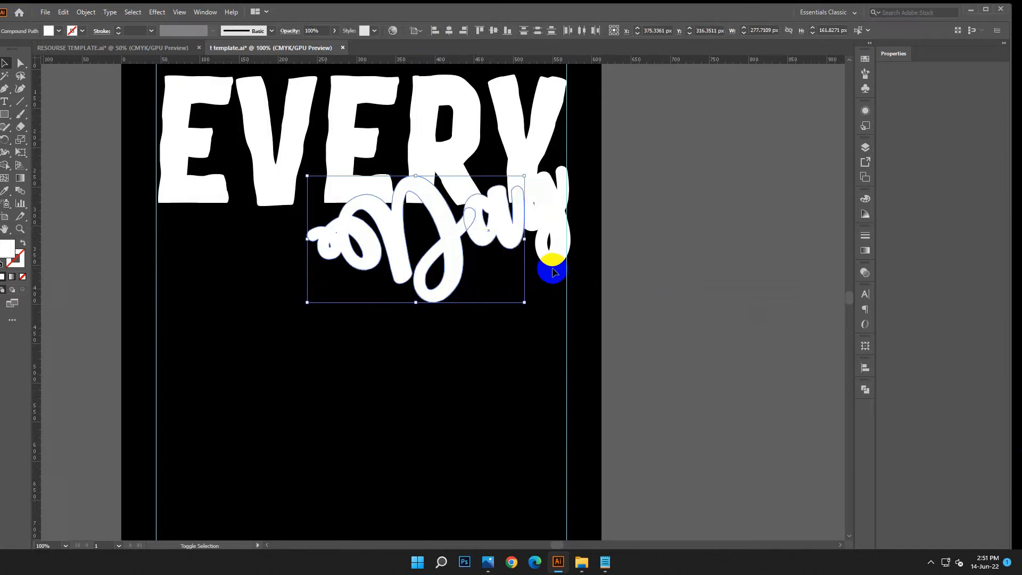
left_click(869, 393)
Step: Fill the united Day offset shape with black and bring it to the front
double_click(15, 251)
left_click(160, 357)
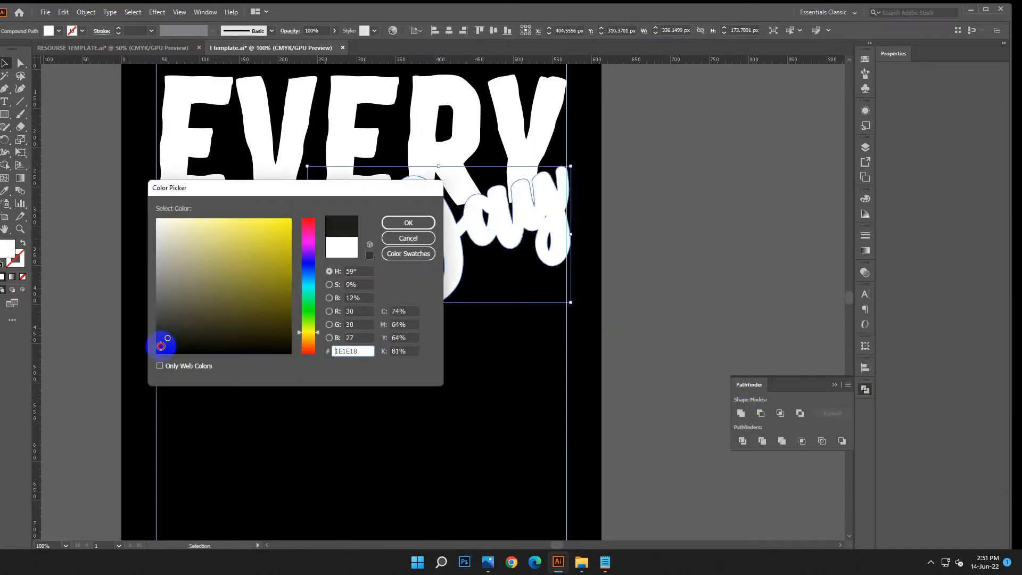
left_click(410, 221)
right_click(684, 366)
mouse_move(718, 340)
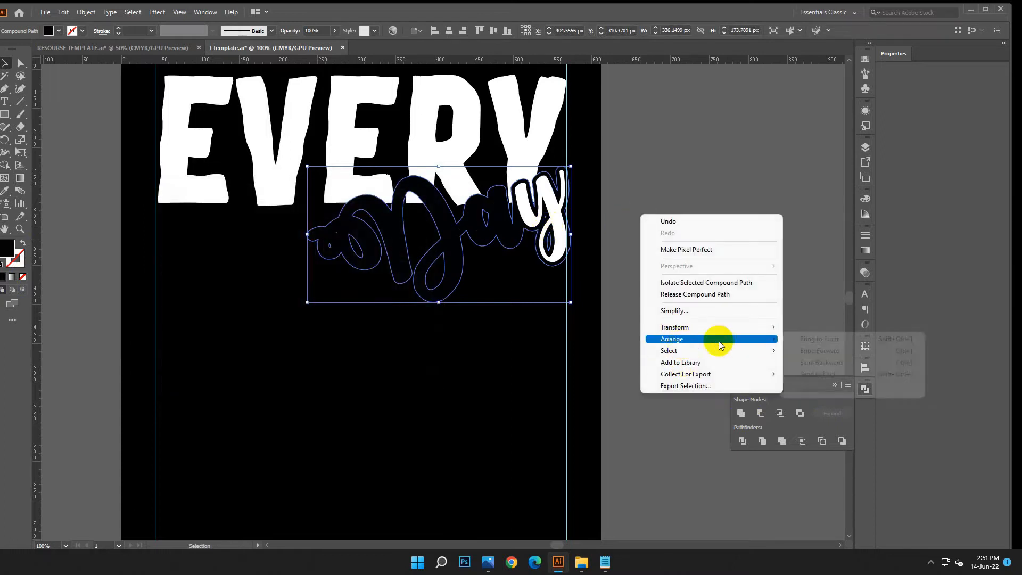
left_click(844, 338)
Step: Divide the EVERY lettering with the black Day offset shape and delete the black pieces
left_click(513, 245)
left_click(509, 235)
left_click(527, 152, "shift")
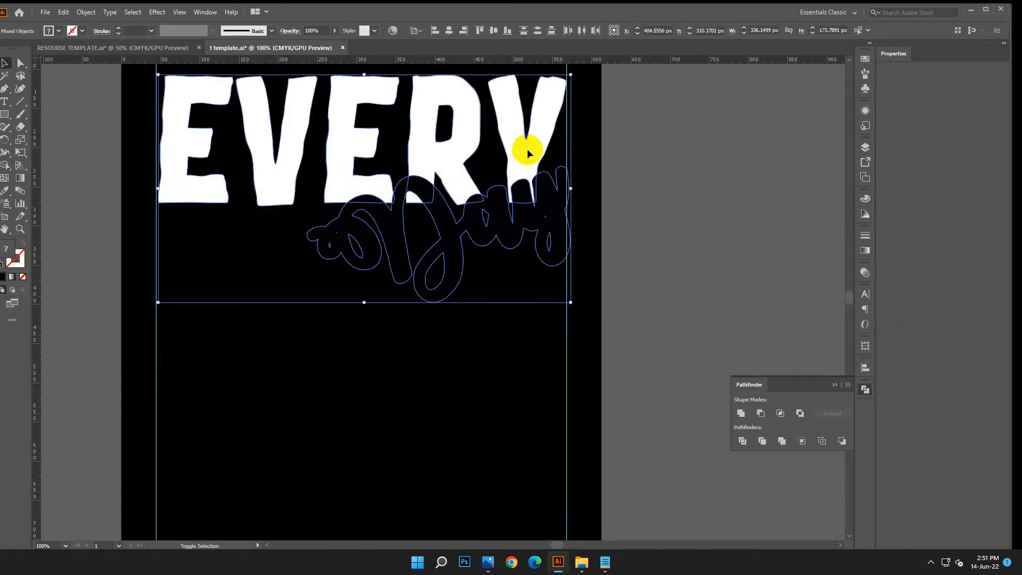
left_click(743, 441)
left_click(6, 77)
left_click(394, 226)
key("Delete")
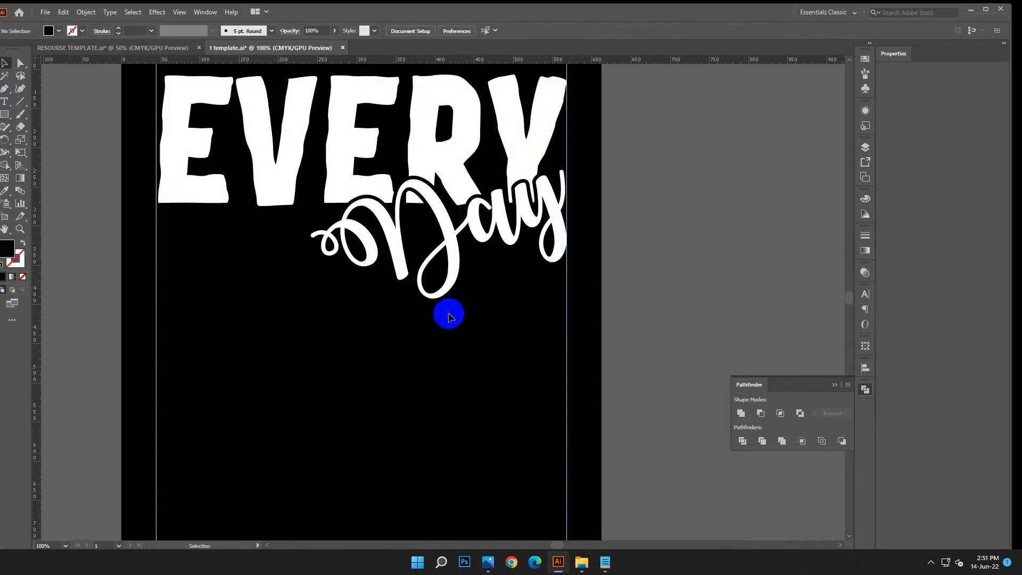
Step: Unite the white letters of Day into one shape with the Pathfinder
left_click(453, 290)
left_click(480, 238, "shift")
left_click(551, 241, "shift")
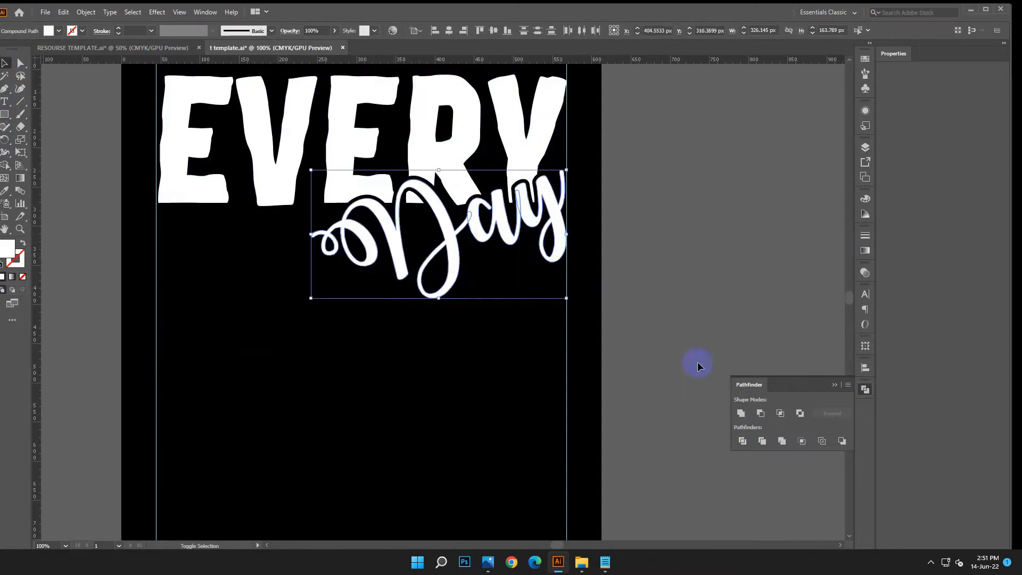
left_click(739, 416)
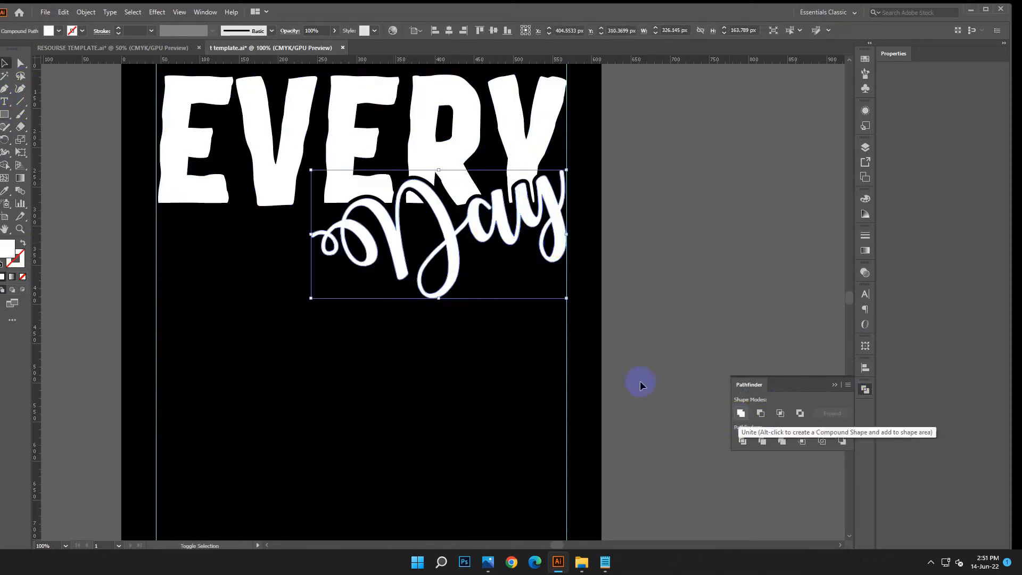
left_click(864, 392)
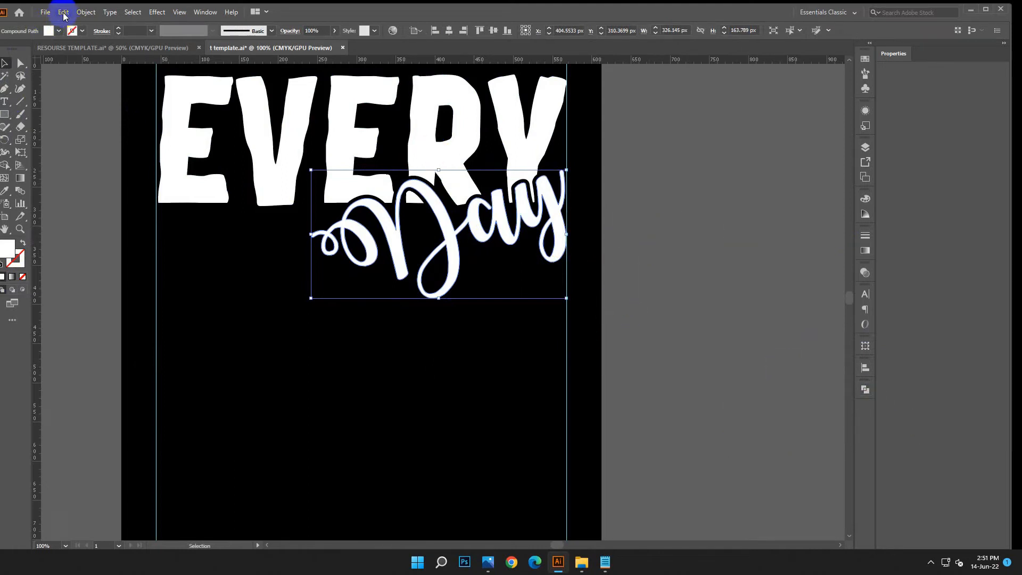
Step: Copy the first colour code, 15793D, from the Notepad design document and return to the Illustrator artwork
left_click(644, 239)
key("ctrl+minus")
scroll(679, 395, "down", 1)
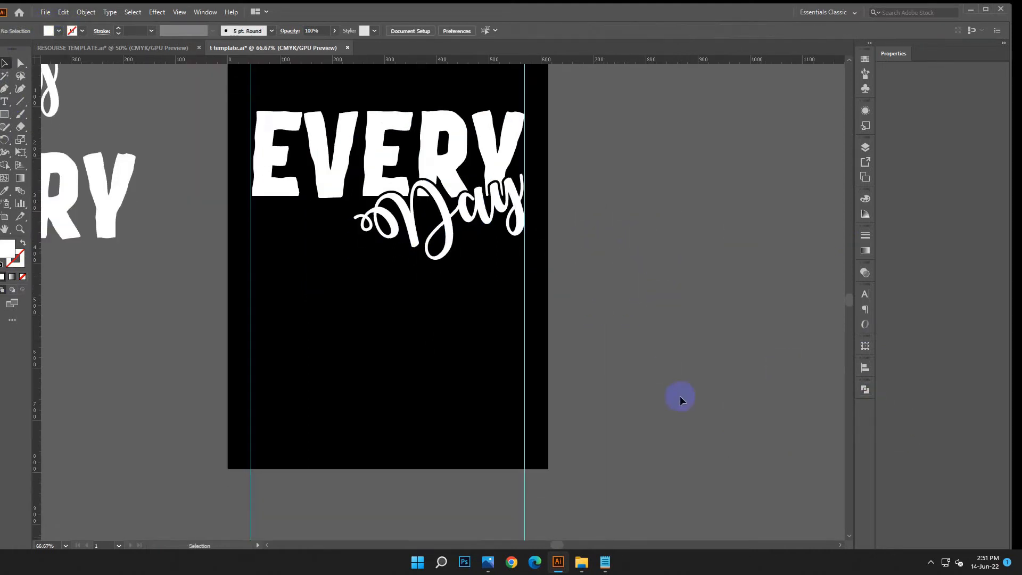
left_click(605, 562)
left_click_drag(161, 490, 126, 494)
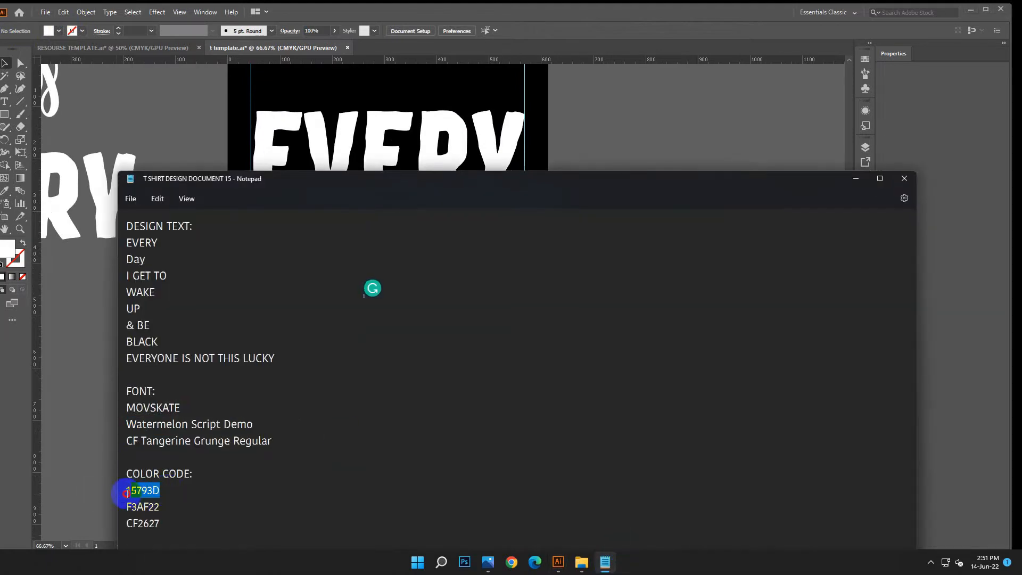
right_click(139, 498)
left_click(182, 335)
left_click(855, 179)
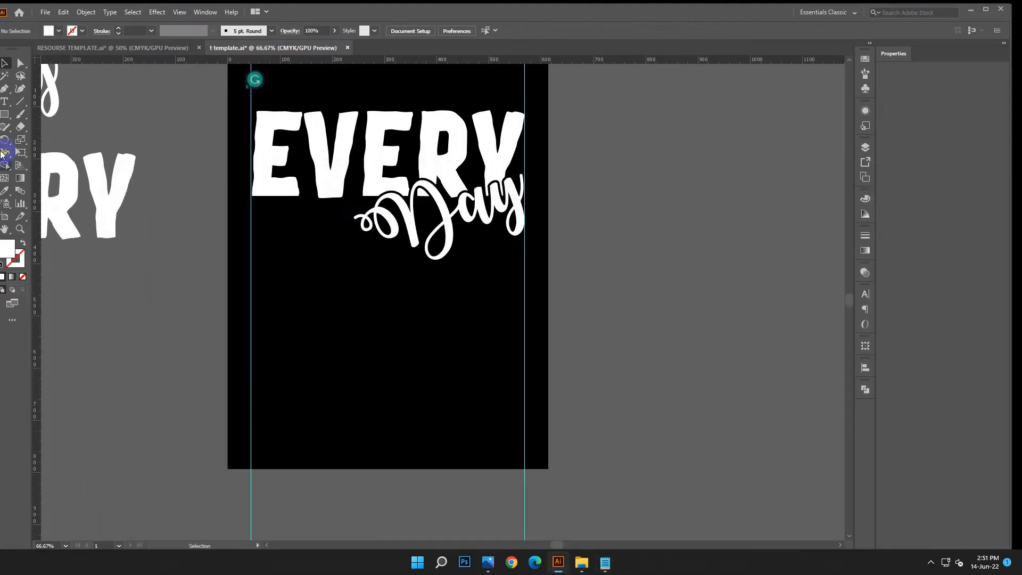
Step: Draw a rectangle about 96 × 93 px on the pasteboard beside the artboard and fill it with colour 15793D
left_click_drag(659, 182, 659, 181)
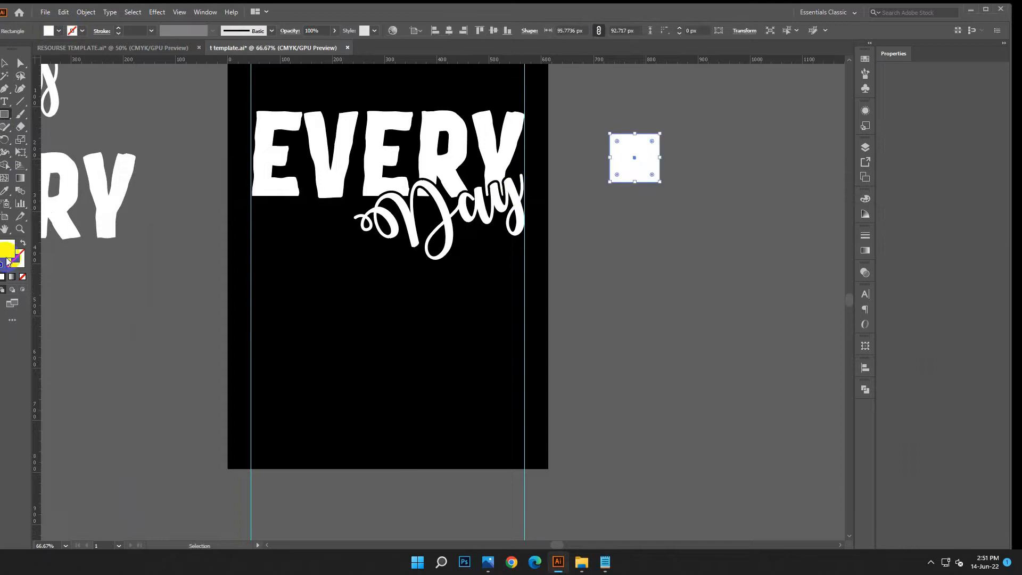
double_click(7, 248)
right_click(351, 352)
left_click(405, 410)
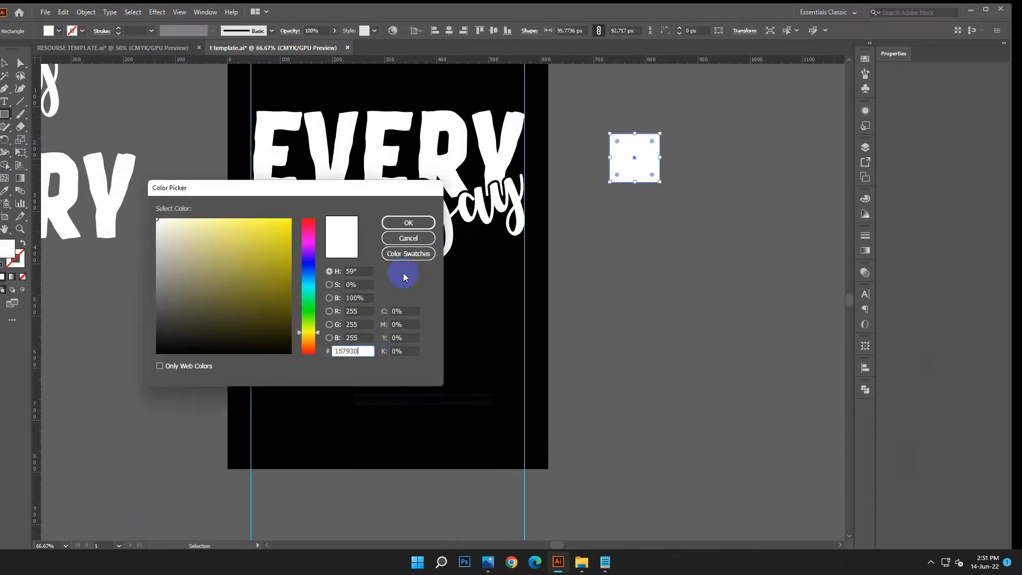
left_click(408, 222)
Step: Duplicate the green swatch square directly below itself and copy the colour code F3AF22 from the Notepad document
left_click(640, 181, "shift")
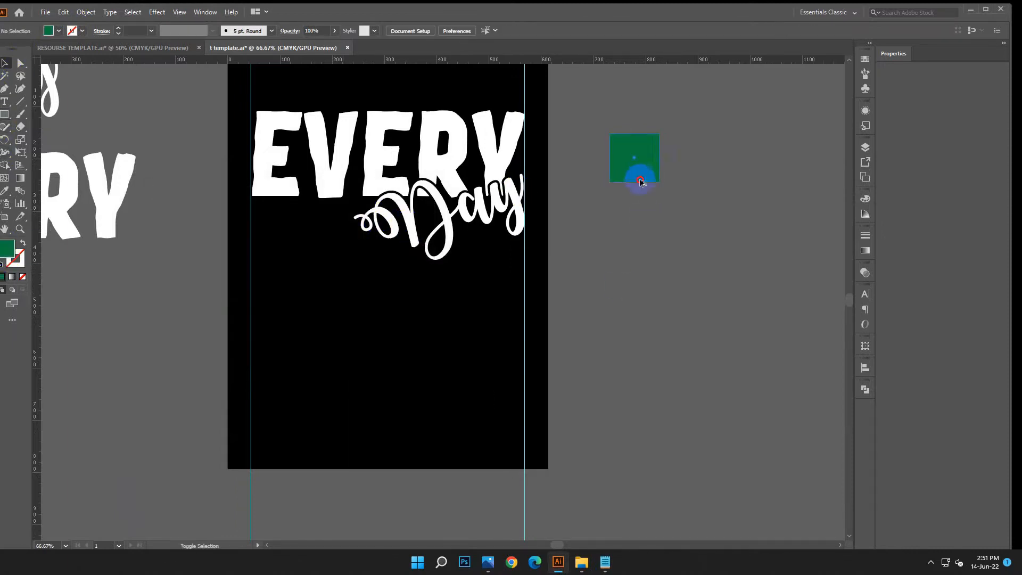
left_click_drag(641, 215, 641, 216)
left_click(606, 564)
left_click_drag(162, 506, 103, 508)
right_click(151, 508)
left_click(223, 358)
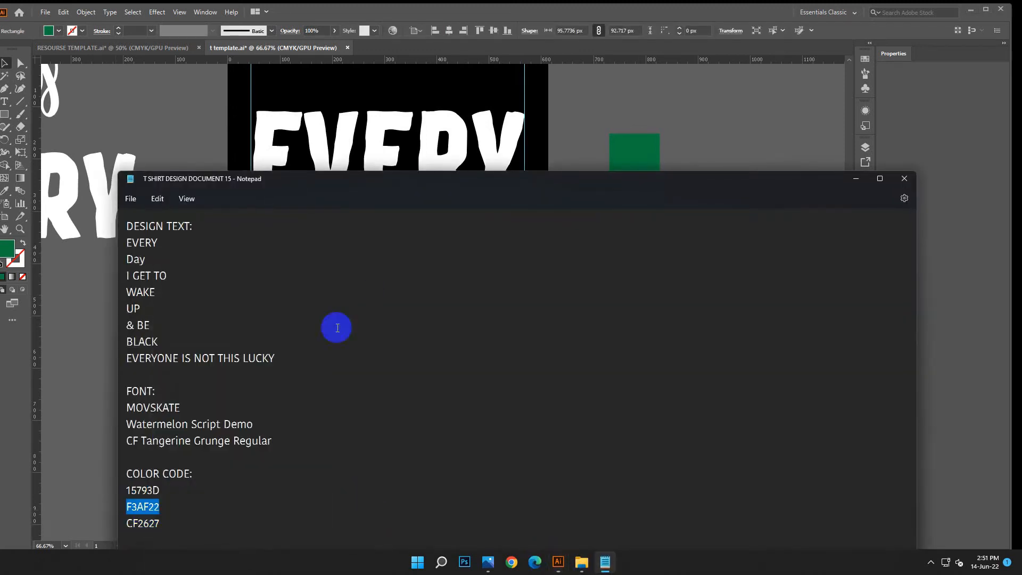
left_click(855, 178)
Step: Fill the second swatch square with colour F3AF22
double_click(6, 248)
double_click(347, 352)
right_click(347, 351)
left_click(376, 410)
left_click(408, 223)
left_click(663, 260)
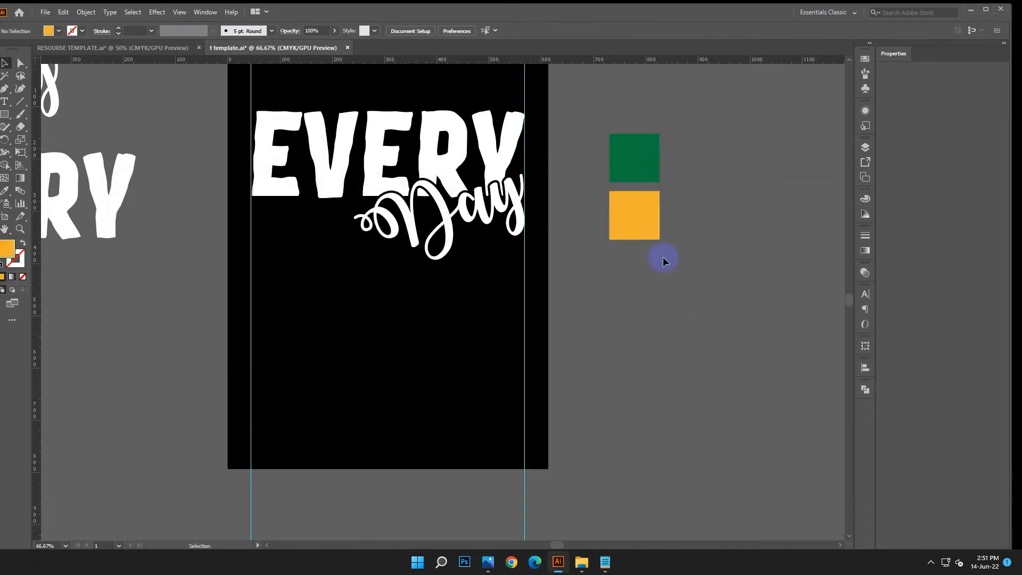
Step: Duplicate the yellow swatch square directly below itself and copy the colour code CF2627 from the Notepad document
left_click(636, 275)
left_click(603, 559)
left_click_drag(234, 518, 85, 528)
right_click(133, 523)
left_click(165, 360)
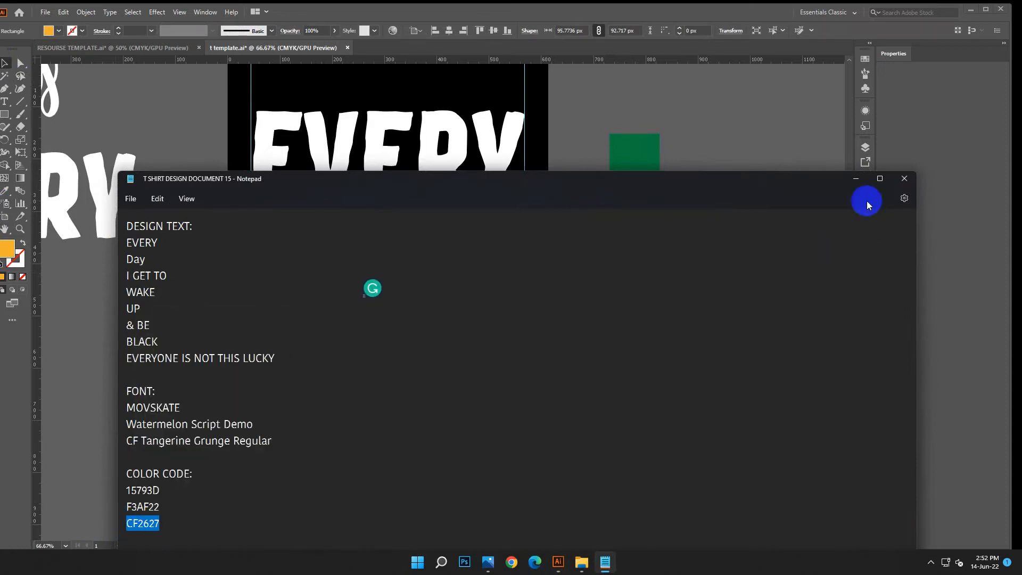
left_click(856, 179)
Step: Fill the third swatch square with colour CF2627
double_click(8, 259)
right_click(356, 353)
left_click(381, 394)
left_click(408, 222)
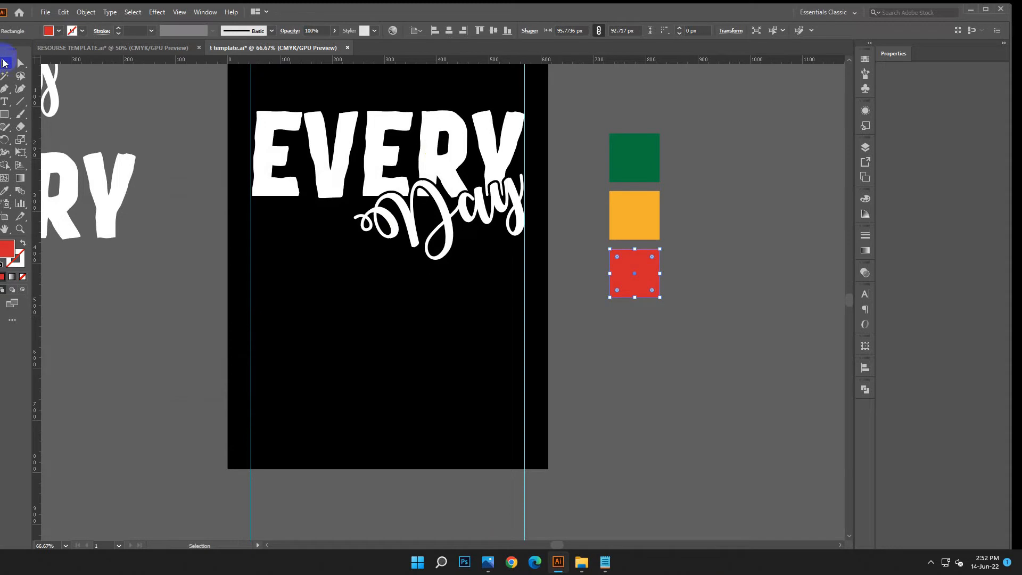
left_click(709, 390)
Step: Paste a copy of the Day lettering behind the original, shift it 1 px left and down, and fill it with the swatch green
scroll(709, 390, "down", 1)
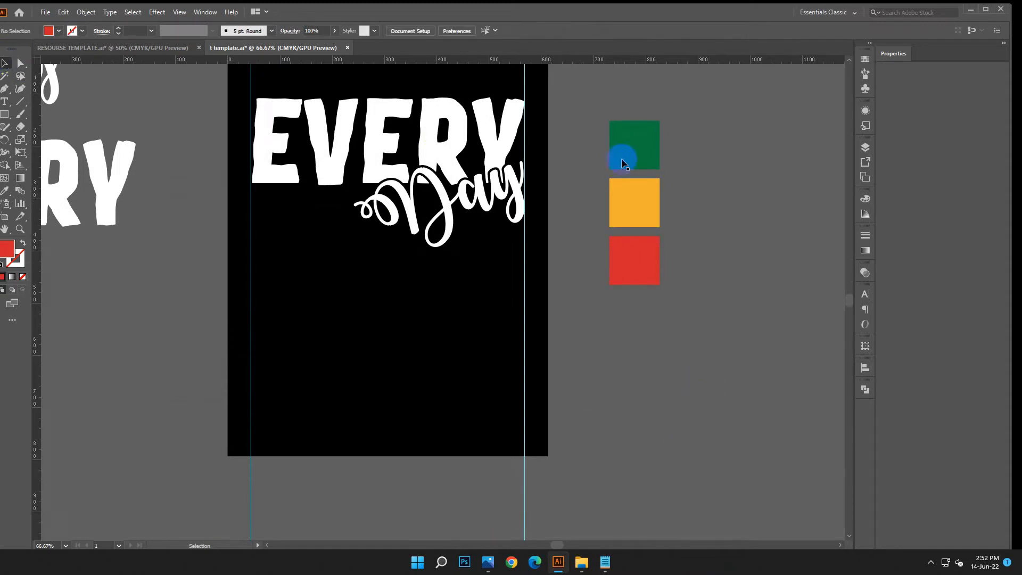
left_click(407, 207)
left_click(62, 13)
left_click(80, 63)
left_click(62, 12)
left_click(80, 99)
key("Left")
key("Down")
key("i")
left_click(662, 177)
left_click(4, 64)
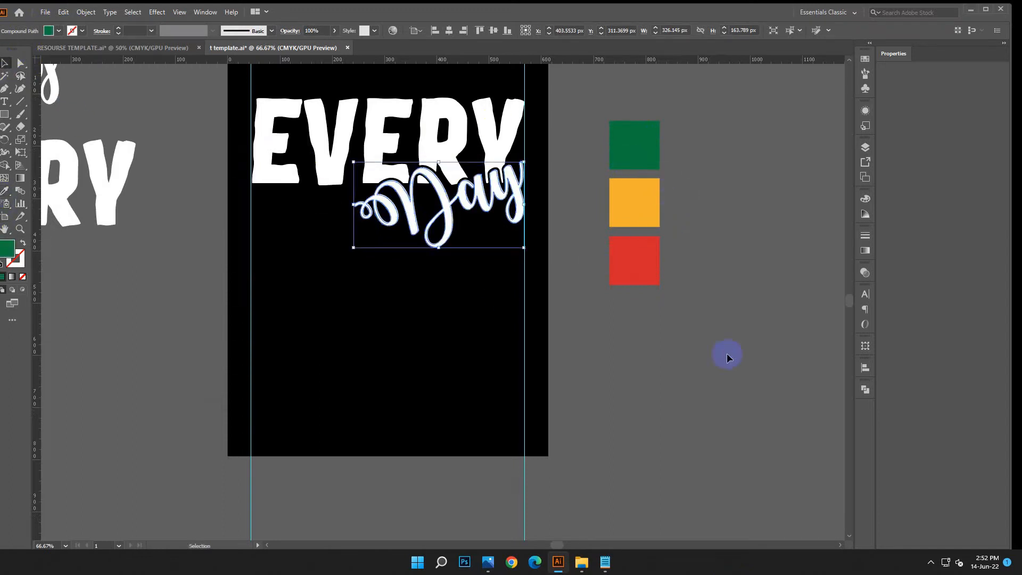
left_click(727, 353)
Step: Draw a horizontal bar about 183 × 15 px under EVERY, from the left guide to the Day lettering, and fill it white
scroll(721, 351, "left", 5)
scroll(717, 345, "down", 1)
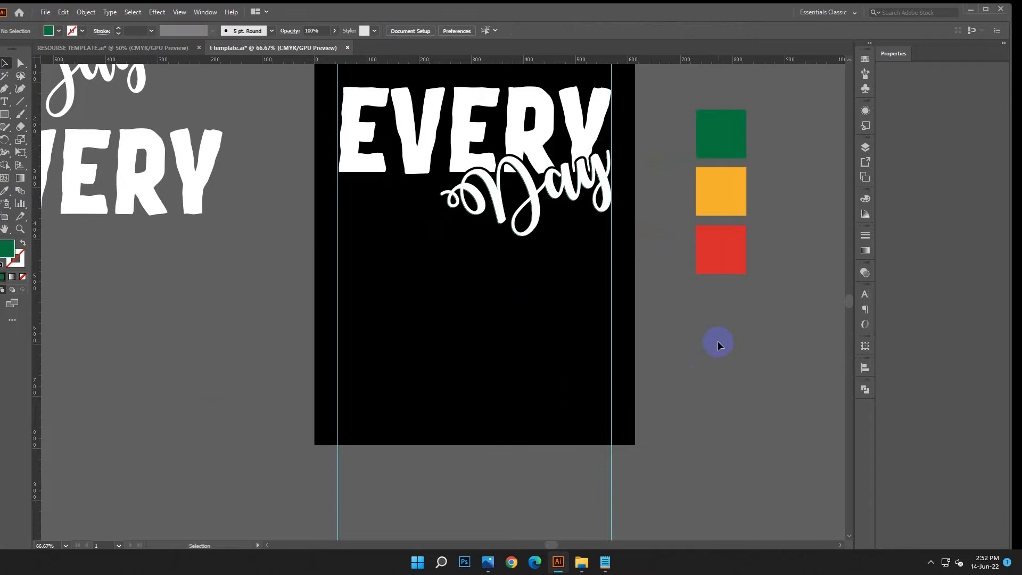
left_click(6, 115)
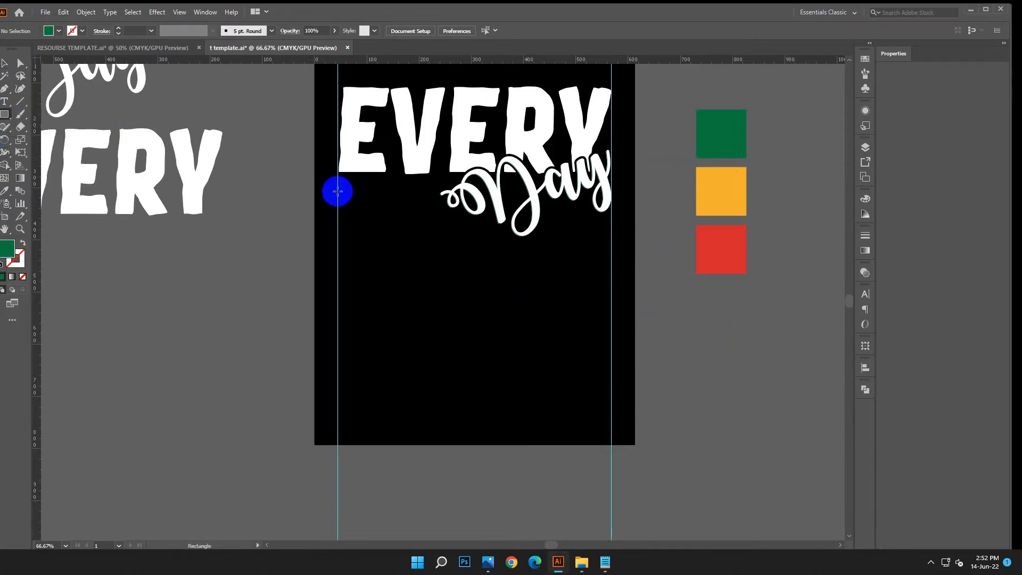
left_click_drag(348, 195, 434, 199)
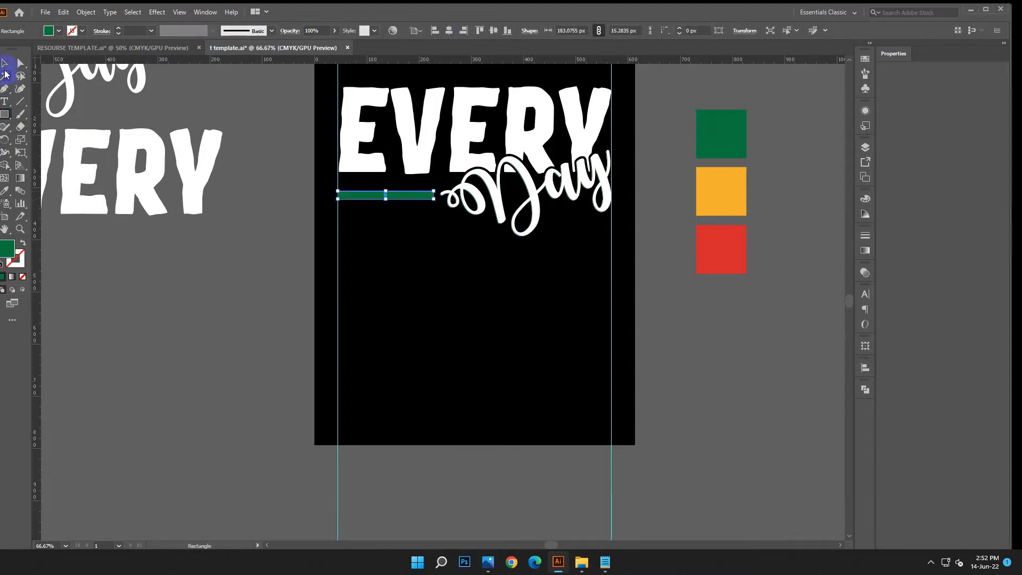
left_click(347, 130)
key("a")
left_click(438, 280)
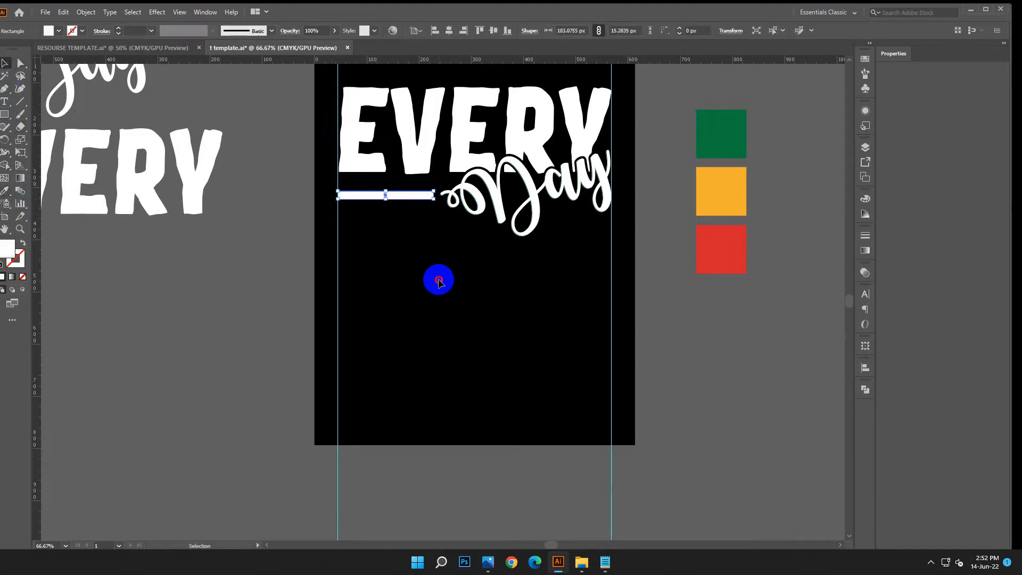
Step: Draw a five-pointed star about 90 × 86 px on the pasteboard and fill it with the yellow swatch colour
key("ctrl+minus")
key("v")
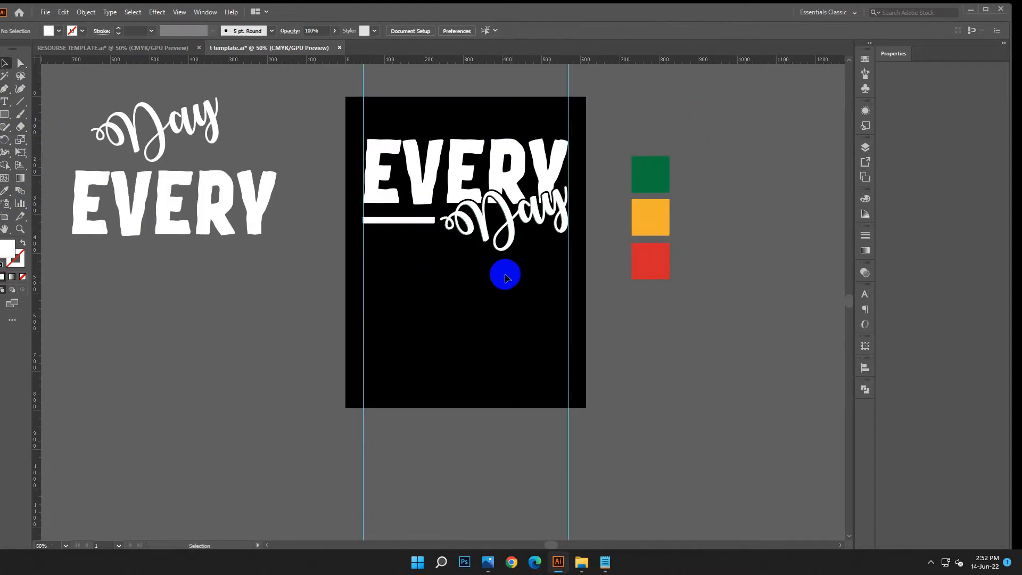
left_click(5, 114)
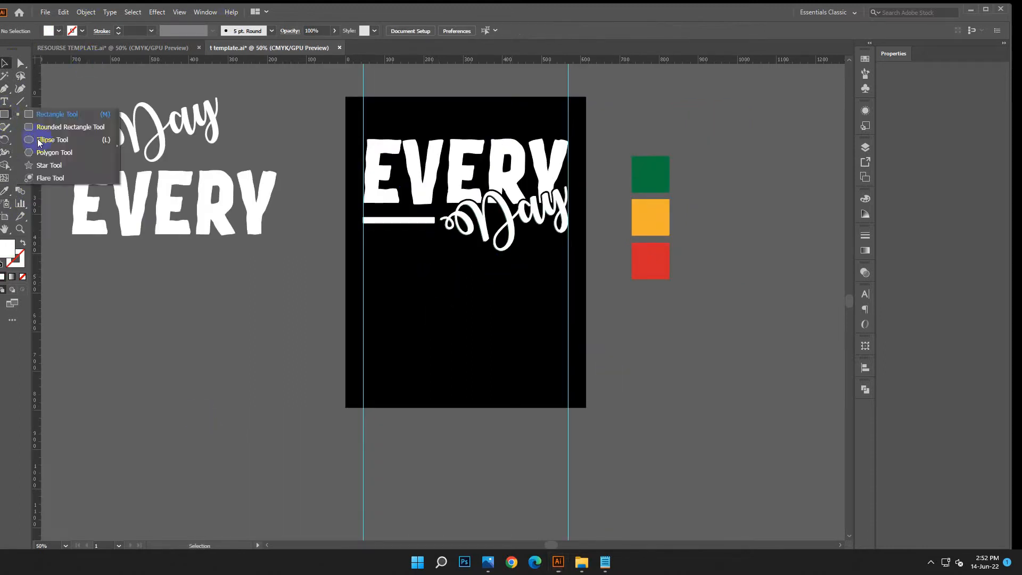
left_click(53, 167)
left_click_drag(219, 309, 219, 309)
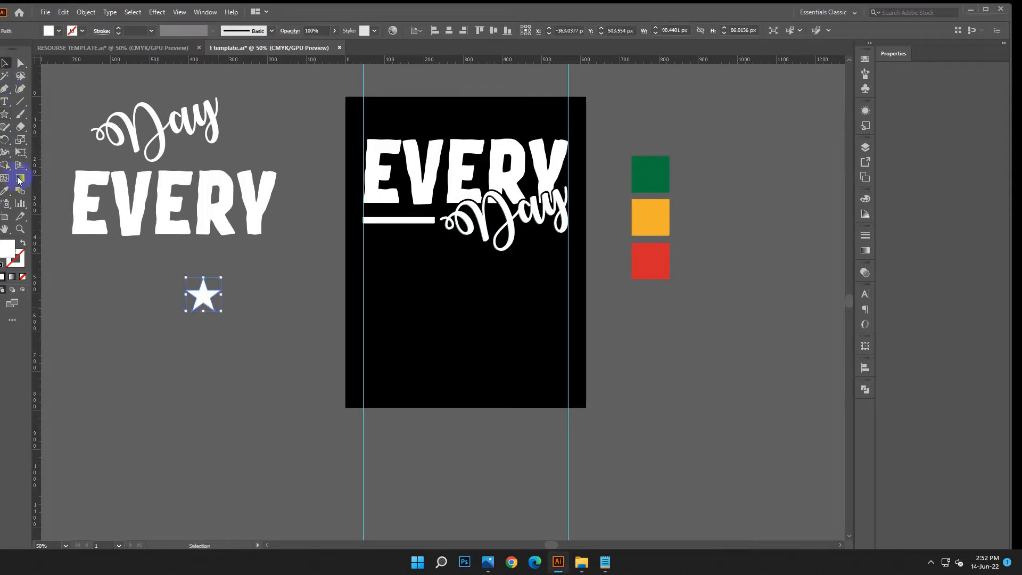
left_click(5, 193)
left_click(636, 214)
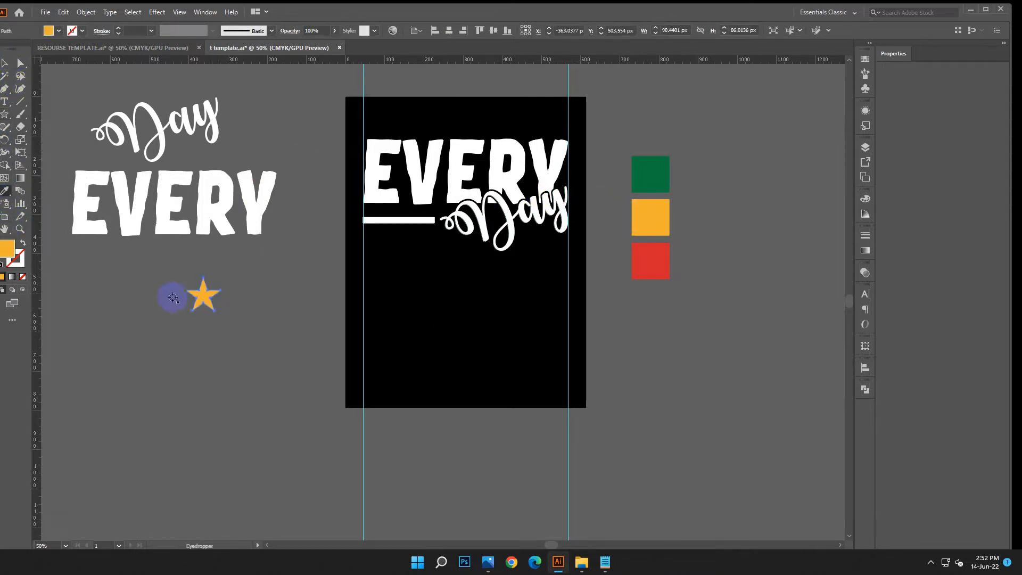
Step: Place the yellow star over the white bar, scaled to about 109 × 103 px, and tilt it slightly
left_click_drag(203, 311, 407, 242)
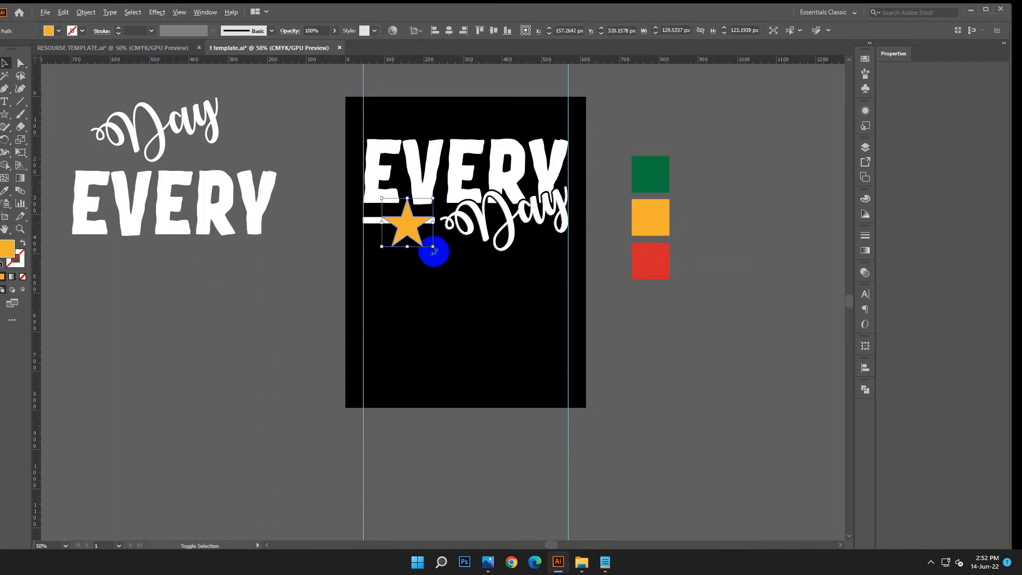
key("ctrl+1")
left_click(473, 425)
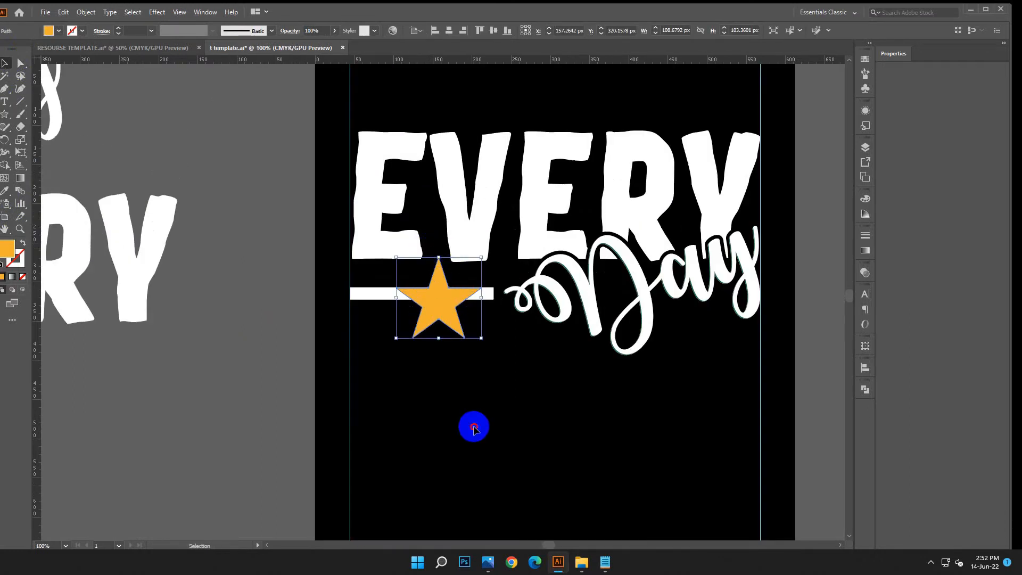
left_click_drag(445, 321, 481, 406)
left_click(482, 406)
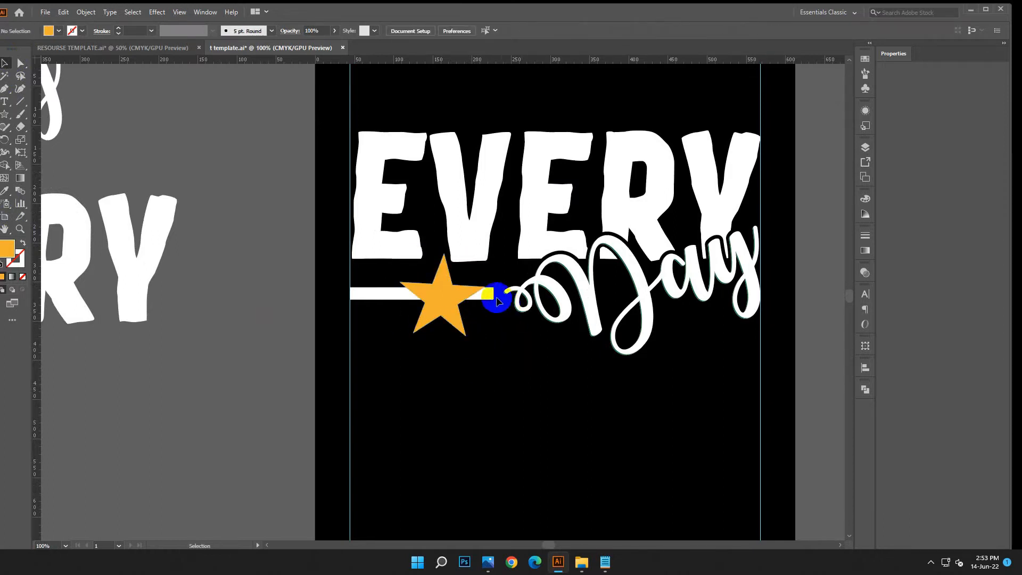
Step: Nudge the white bar slightly upward behind the yellow star
left_click(491, 293)
key("Up")
key("Up")
key("Up")
key("Up")
key("Up")
key("Up")
key("Up")
key("Up")
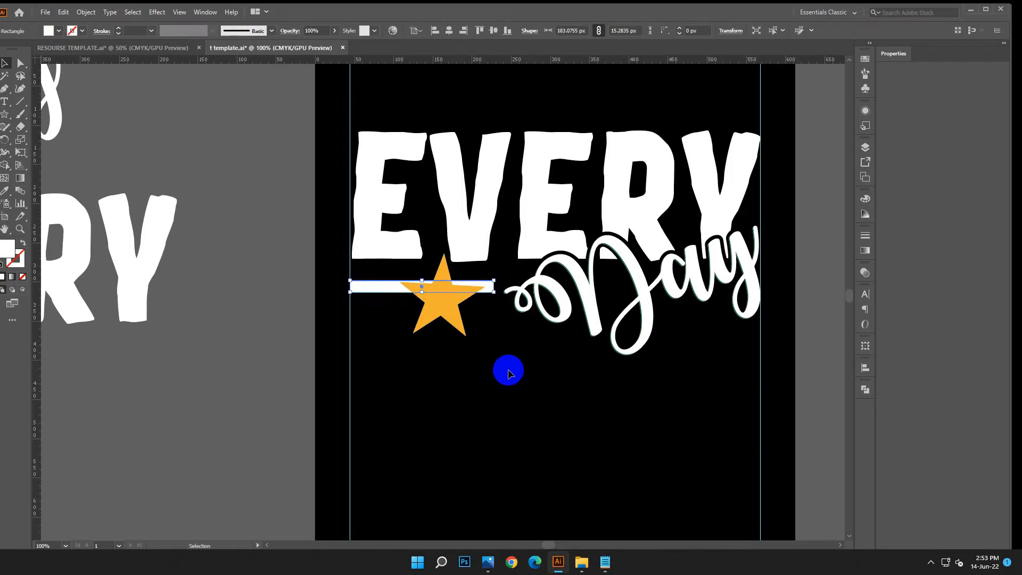
left_click(508, 373)
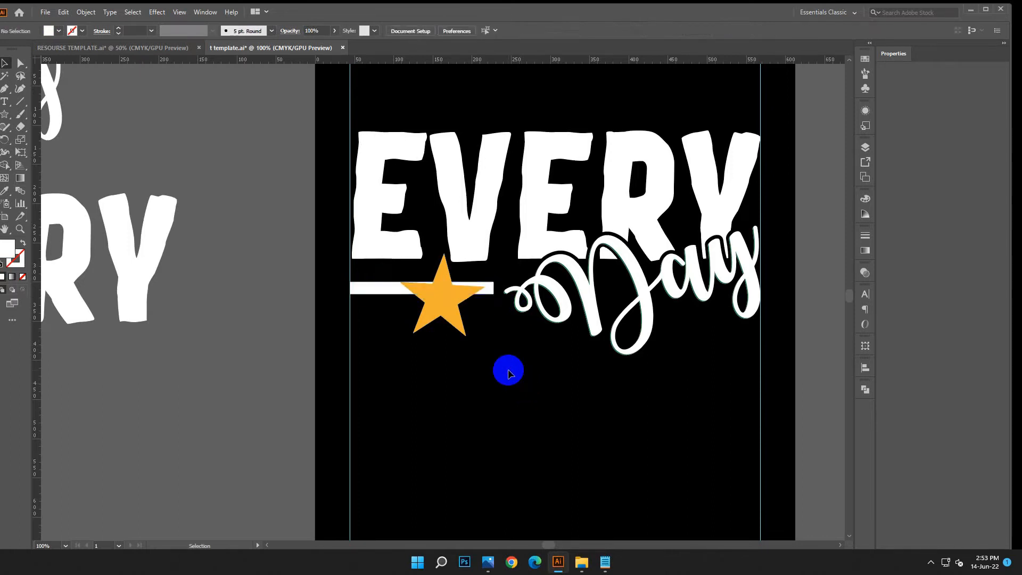
Step: Duplicate the tilted yellow star onto the pasteboard beside the artboard
left_click(447, 327)
left_click(446, 364)
left_click(433, 297)
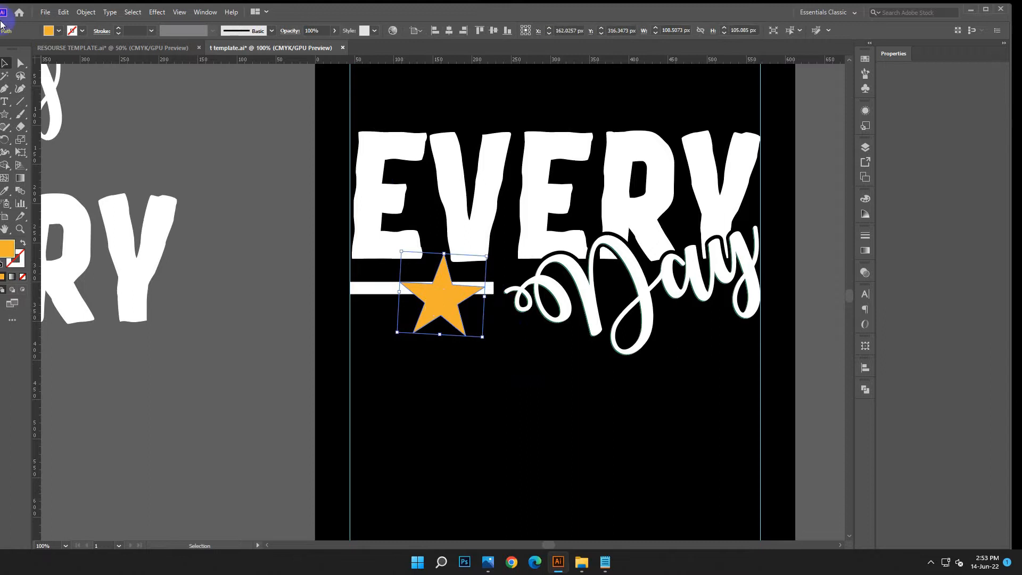
left_click_drag(415, 323, 114, 420)
Step: Offset the path of the star on the bar by 3 px with Miter joins
left_click(467, 311)
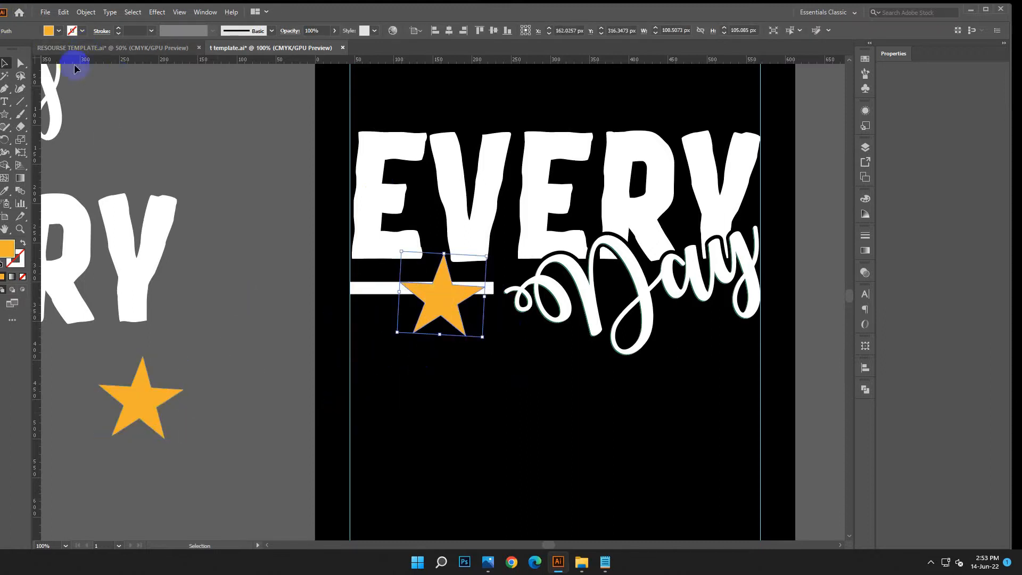
left_click(86, 12)
mouse_move(132, 271)
left_click(292, 313)
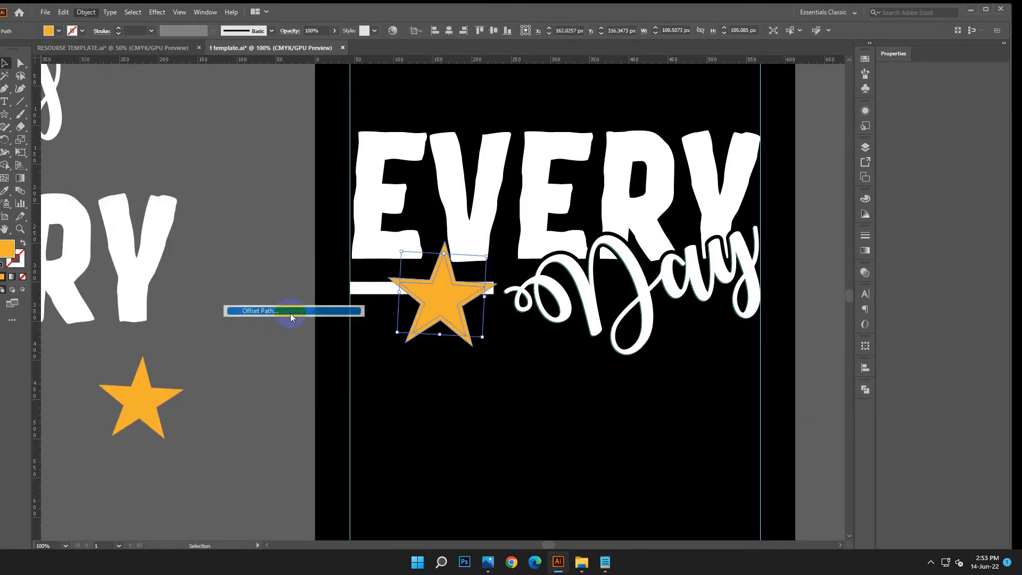
left_click(714, 315)
scroll(741, 314, "down", 2)
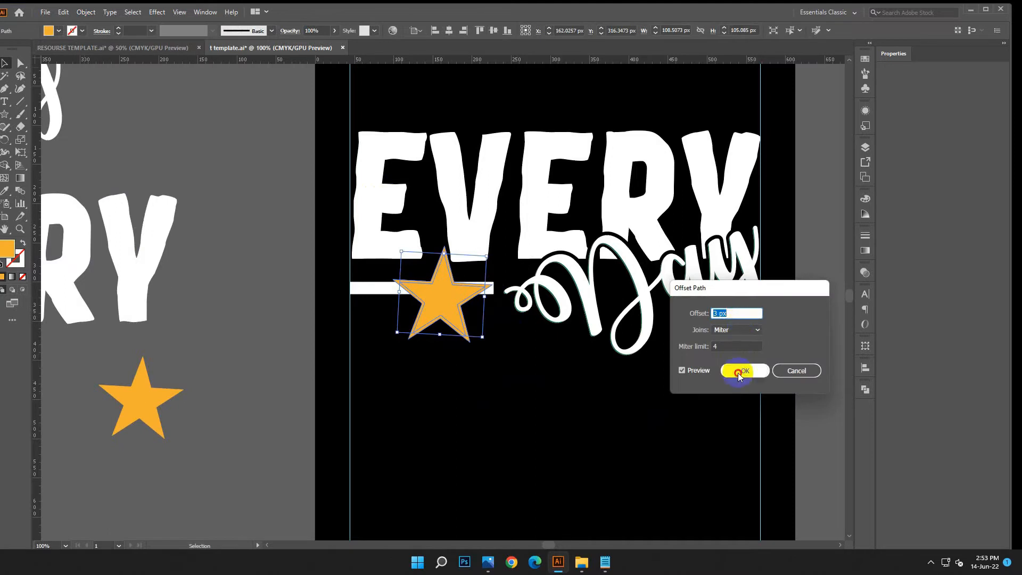
left_click(738, 372)
Step: Fill the outer offset star with the black of the artboard background
left_click(466, 351)
left_click(469, 341)
left_click(5, 190)
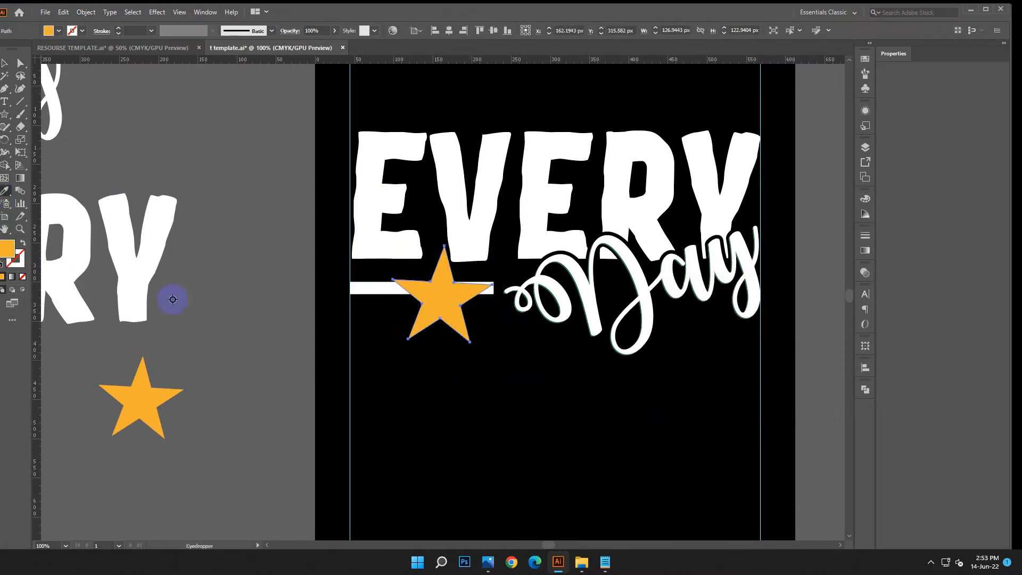
left_click(477, 409)
Step: Divide the white bar with the black offset star using the Pathfinder and ungroup the pieces
left_click(5, 64)
left_click(366, 288, "shift")
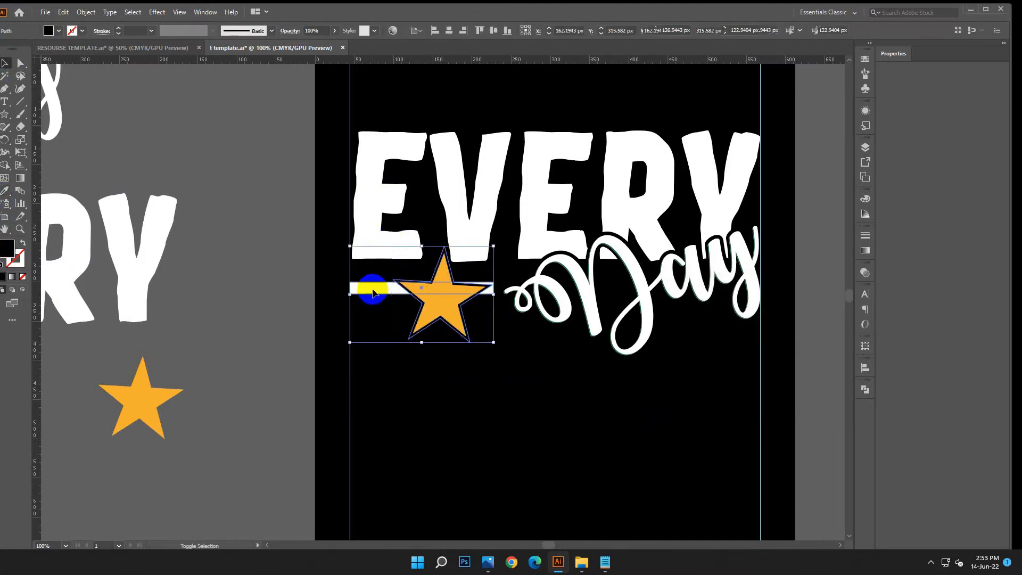
left_click(866, 391)
left_click(742, 440)
right_click(577, 406)
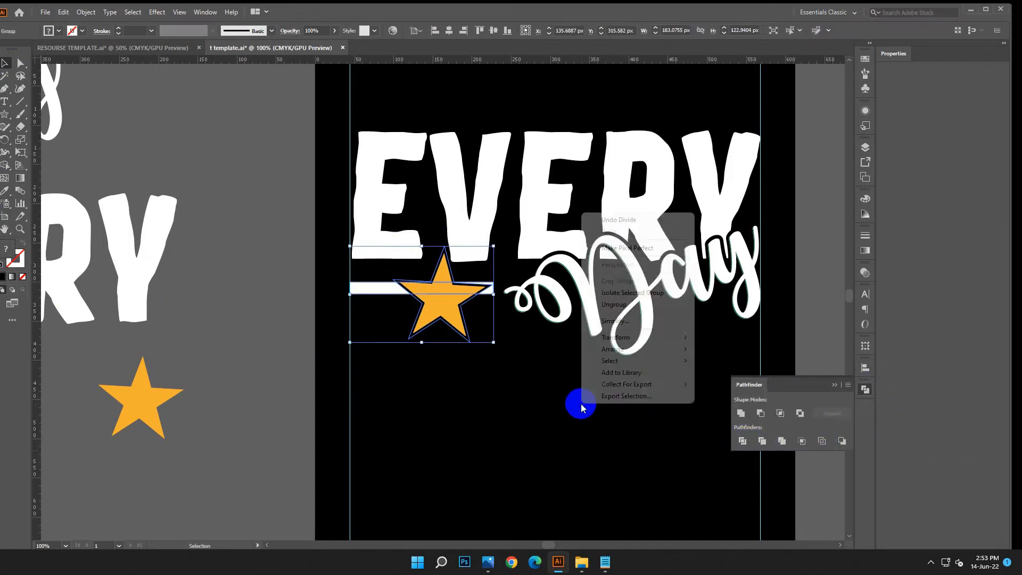
left_click(611, 305)
Step: Delete the black offset-star pieces around the yellow star
left_click(454, 349)
left_click(469, 345)
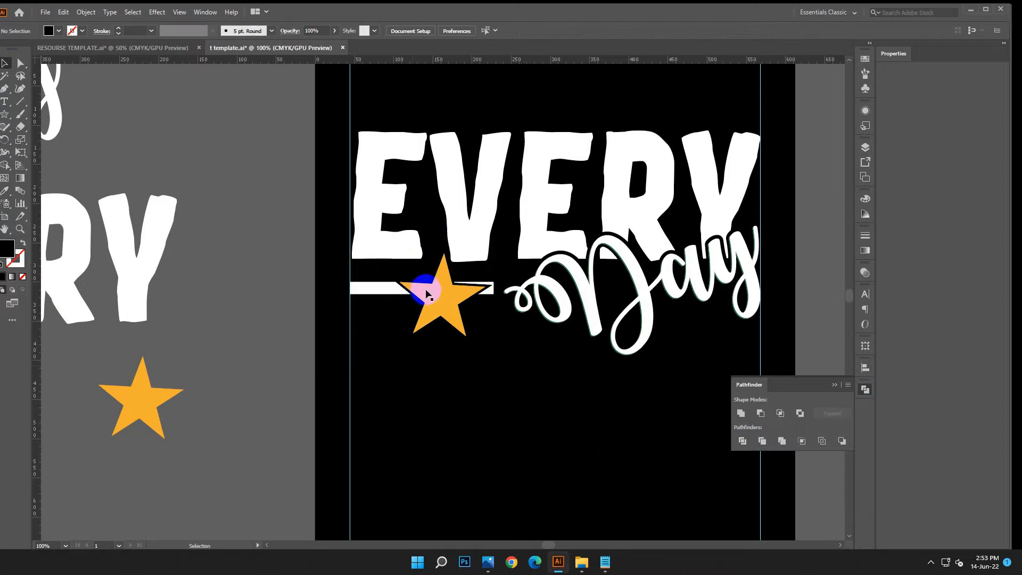
left_click(478, 295)
left_click(478, 313)
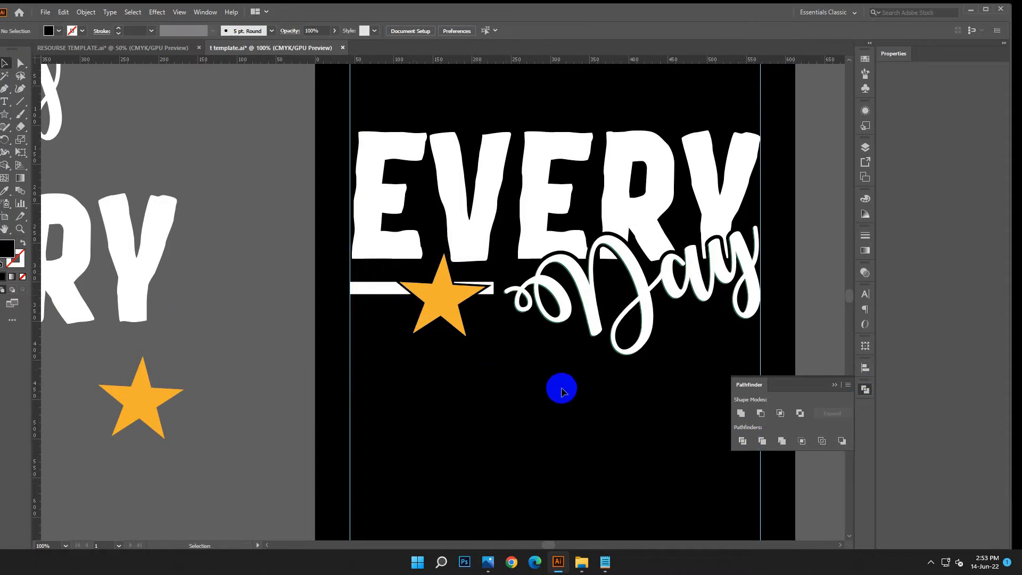
Step: Place a small copy of the spare yellow star on the artboard beneath the white bar and fill it with the green swatch colour
key("ctrl+minus")
left_click_drag(242, 312, 440, 333)
left_click(4, 190)
left_click(756, 178)
key("v")
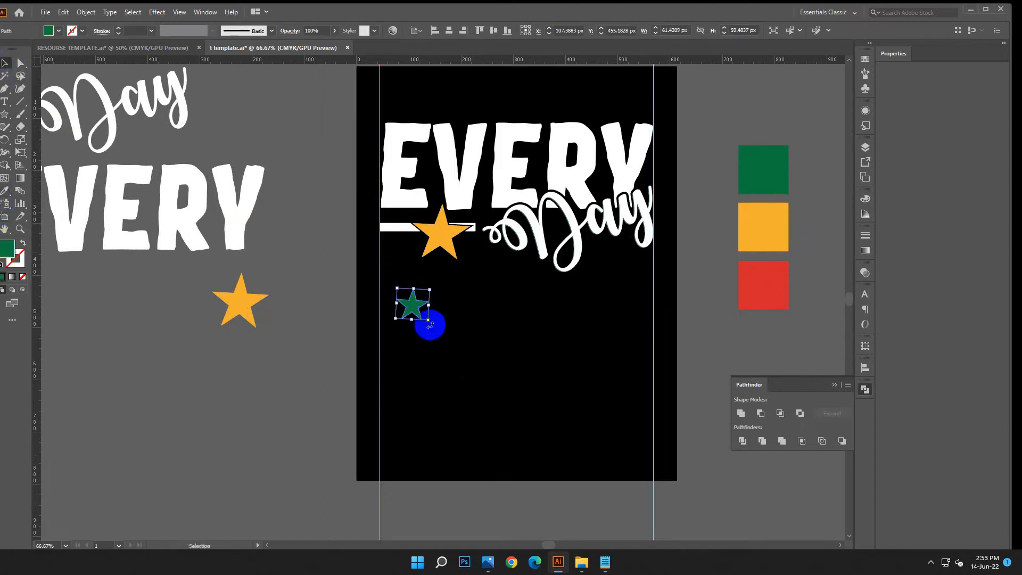
Step: Shrink the green star beside the big yellow star and put a copy on its other side, filled with the red swatch colour
left_click_drag(431, 323, 473, 258)
left_click(482, 280)
left_click(788, 281)
left_click(4, 66)
left_click(262, 406)
key("ctrl+minus")
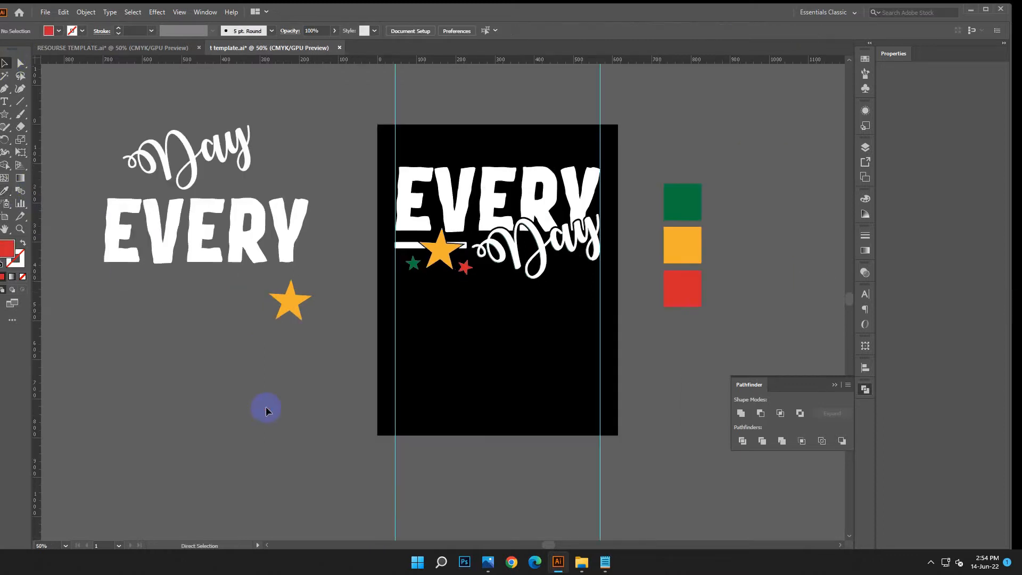
Step: Duplicate the red star below the yellow one, fill the copy with the lettering's white and shrink it to about 30 px wide
left_click_drag(464, 266, 444, 290)
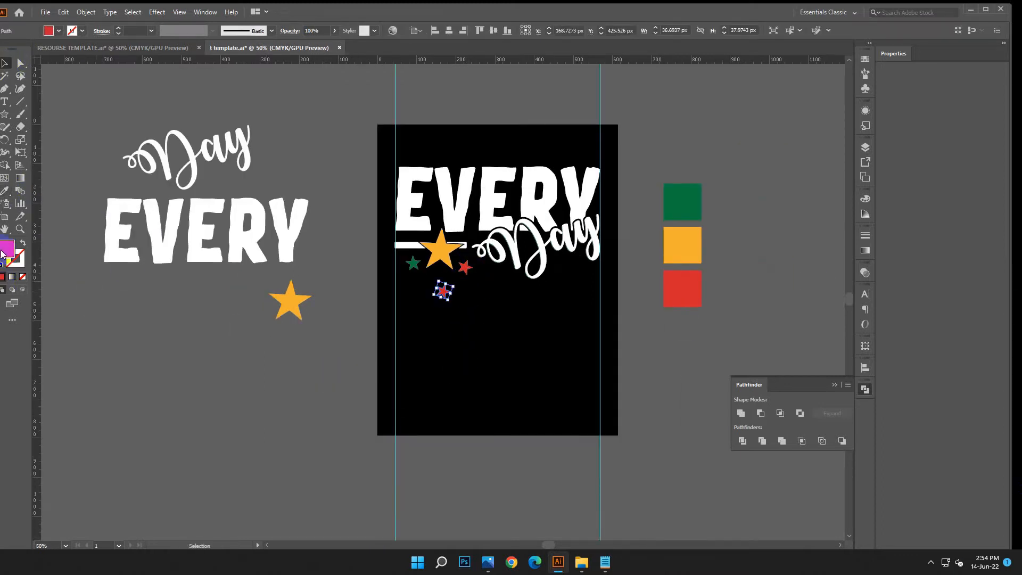
left_click(415, 169)
key("v")
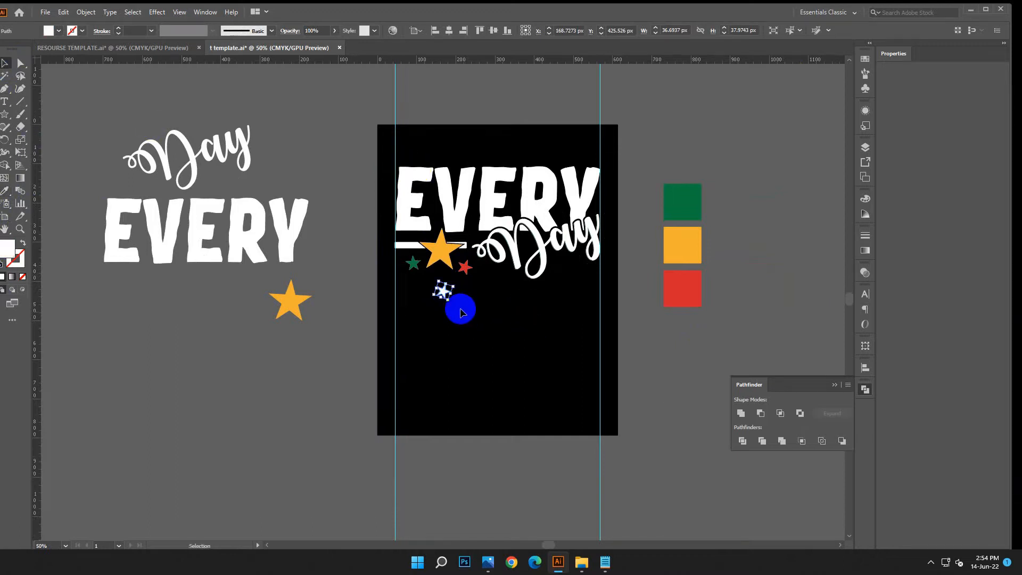
key("ctrl+plus")
key("ctrl+plus")
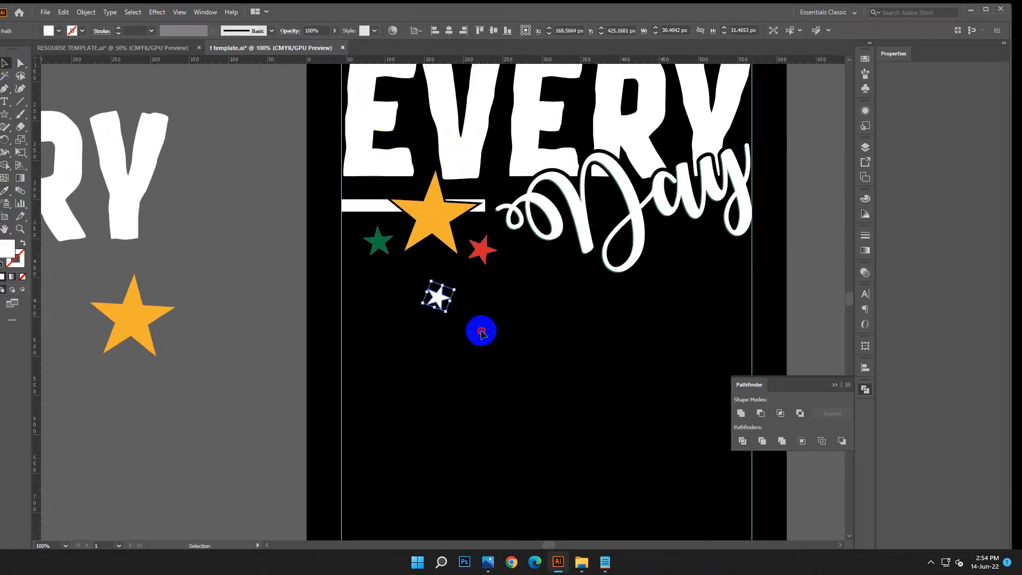
left_click(481, 331)
left_click(466, 304)
Step: Scatter copies of the small white star beneath the green, yellow and red stars
left_click_drag(434, 293, 427, 257)
left_click(432, 297, "shift")
left_click(358, 272)
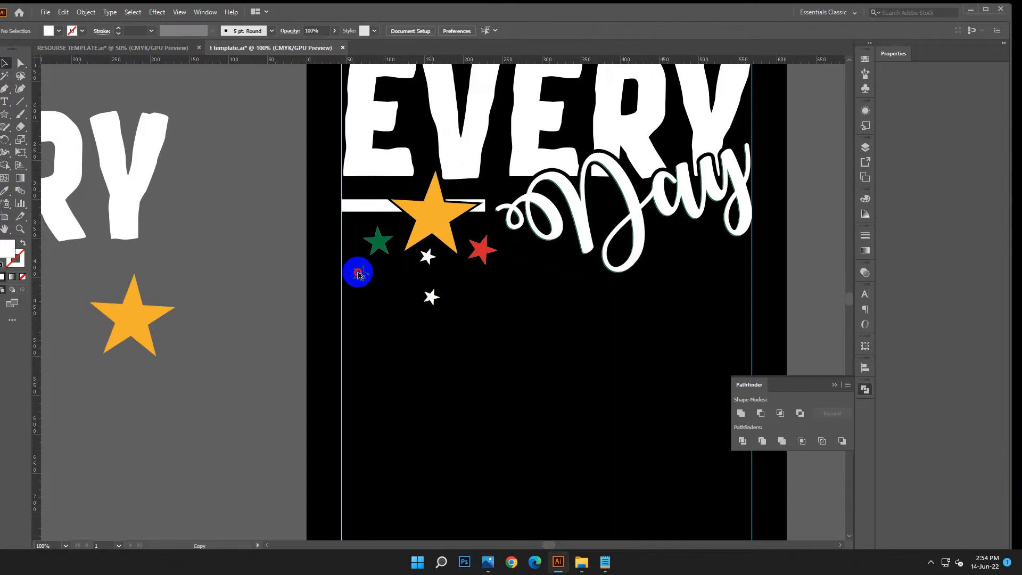
left_click(362, 281)
left_click_drag(427, 296, 593, 317)
left_click(505, 333)
left_click(592, 317)
Step: Scatter more white star copies in varied sizes beneath and around the script word Day, up to the outer guide
left_click_drag(511, 280, 662, 239)
left_click(693, 282)
left_click(685, 306)
left_click_drag(446, 286, 651, 268)
left_click(692, 280)
left_click_drag(666, 233, 671, 234)
left_click(702, 281)
left_click_drag(426, 257, 709, 231)
left_click(718, 287)
left_click_drag(649, 268, 732, 255)
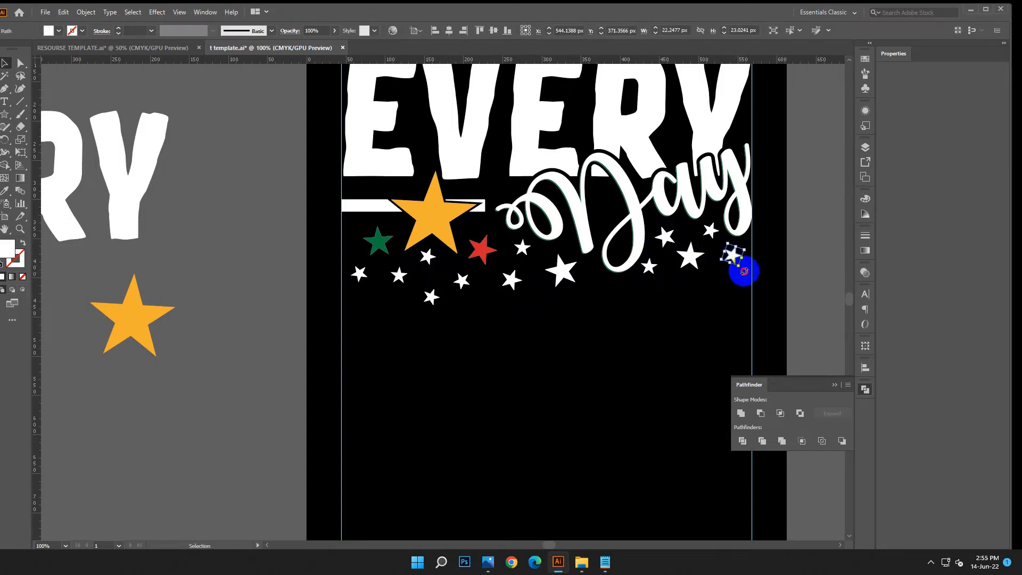
left_click(741, 296)
Step: Fill the remaining gaps under the script word Day with two more small white star copies
key("ctrl+minus")
scroll(739, 304, "down", 2)
left_click_drag(574, 217, 629, 237)
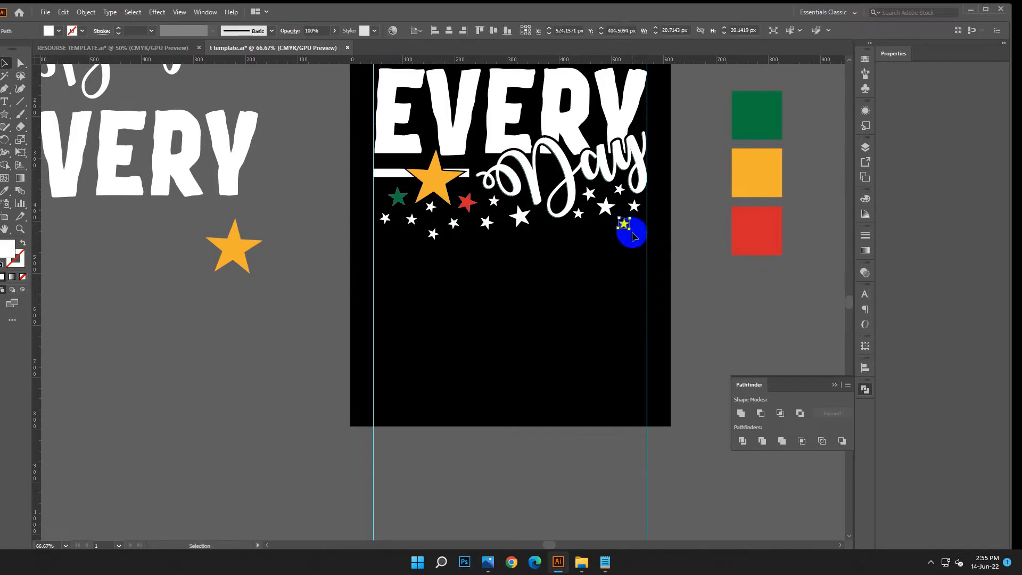
left_click(627, 262)
left_click(627, 227)
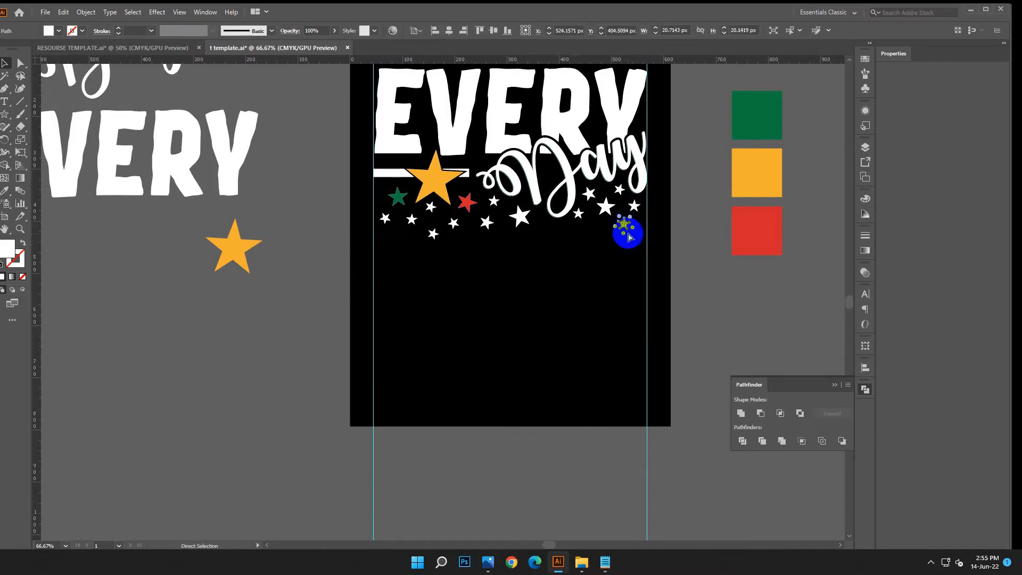
key("ctrl+plus")
left_click_drag(451, 311, 434, 258)
left_click(436, 364)
key("ctrl+minus")
key("ctrl+minus")
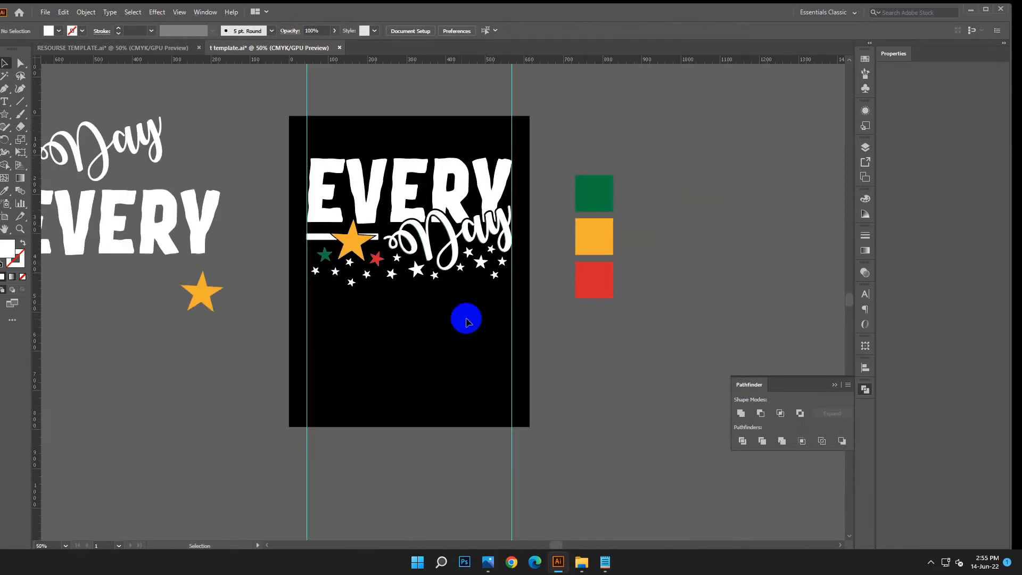
Step: Draw a white bar about 524 by 11 px between the guides below the stars and nudge it up towards them
right_click(5, 114)
left_click(36, 114)
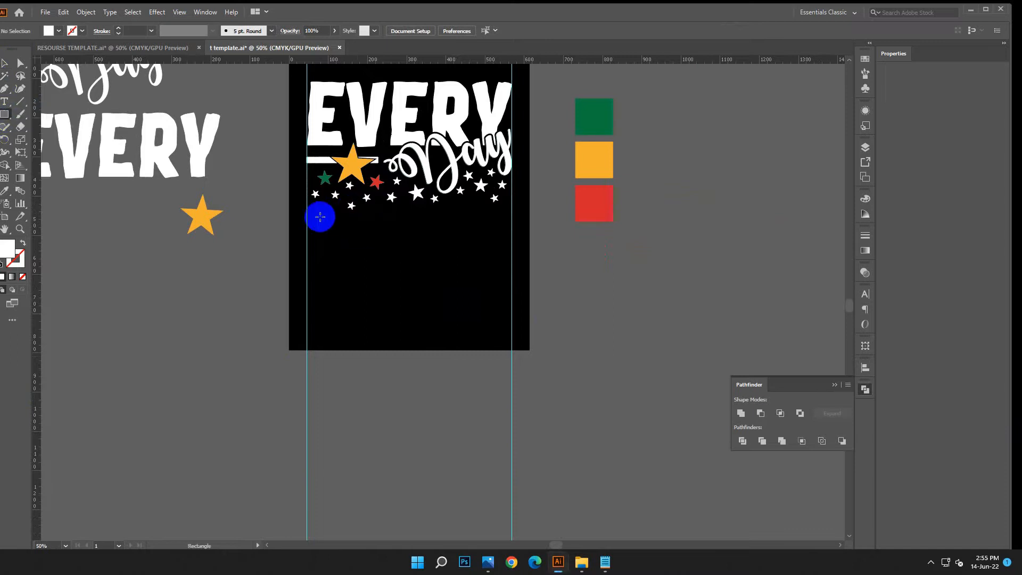
left_click_drag(314, 221, 511, 222)
key("Up")
key("Up")
key("Up")
key("Up")
key("Up")
key("Up")
key("Up")
key("Up")
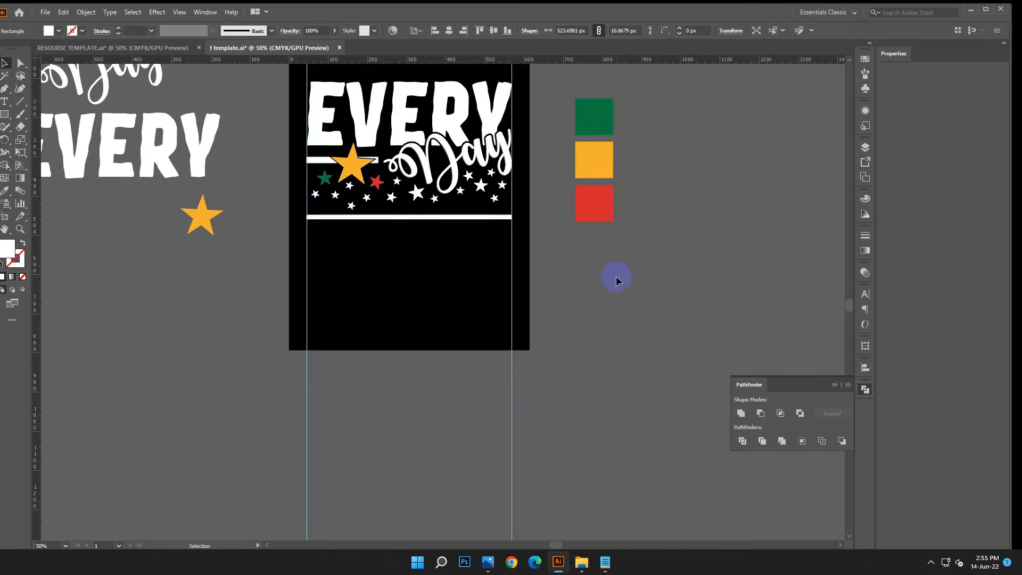
left_click(616, 277)
Step: Draw a black rectangle about 12 by 20 px across the start of the lower bar and repeat it evenly along about two thirds of the bar
key("ctrl+plus")
key("ctrl+plus")
left_click_drag(329, 254, 402, 295)
left_click_drag(256, 196, 274, 180)
left_click(5, 191)
left_click(393, 347)
left_click(5, 62)
left_click(340, 322)
left_click(263, 214)
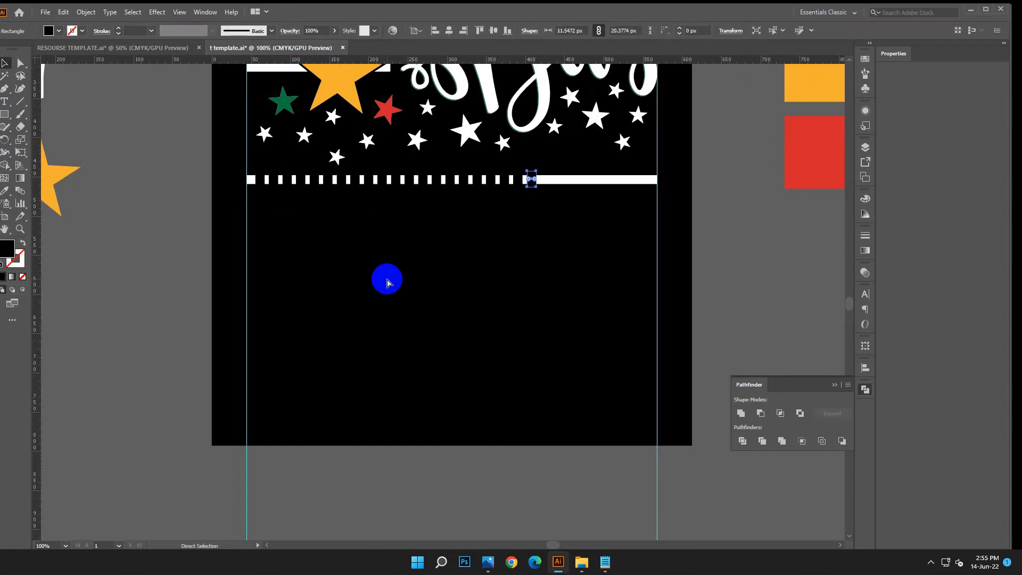
left_click(387, 281)
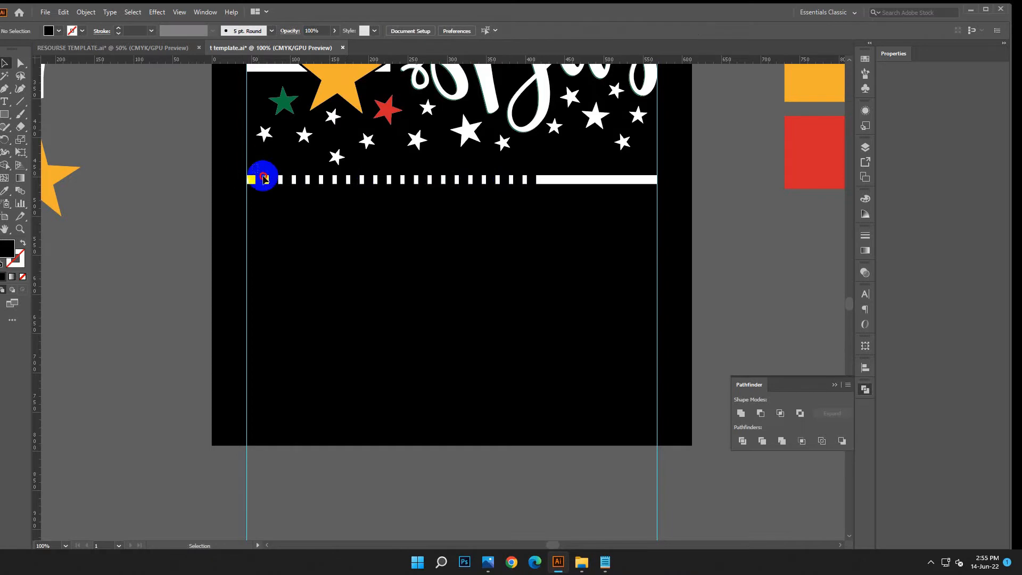
Step: Group the black rectangles and divide the lower white bar with them using the Pathfinder
left_click_drag(252, 190, 537, 210)
key("v")
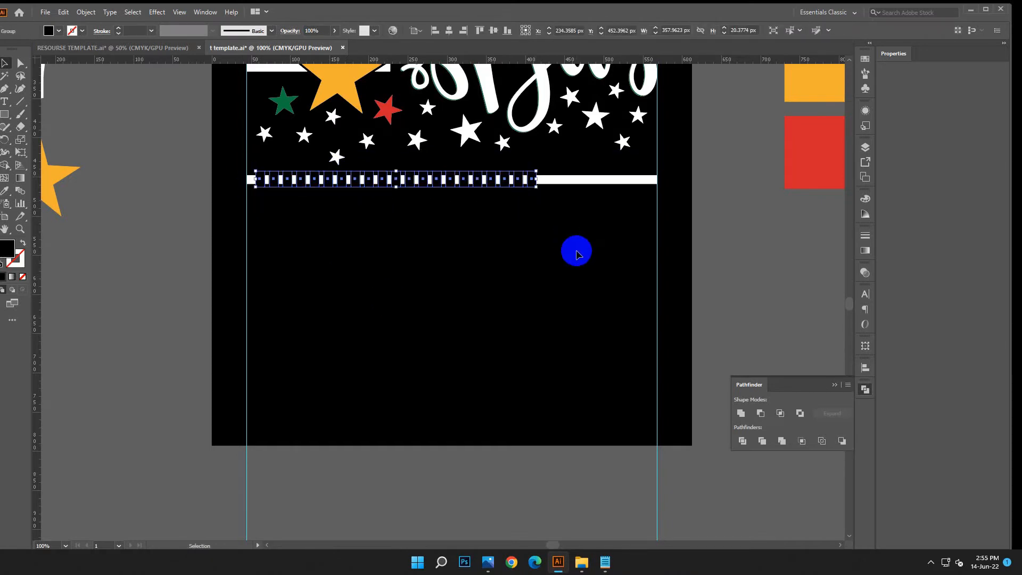
left_click(588, 181, "shift")
left_click(742, 441)
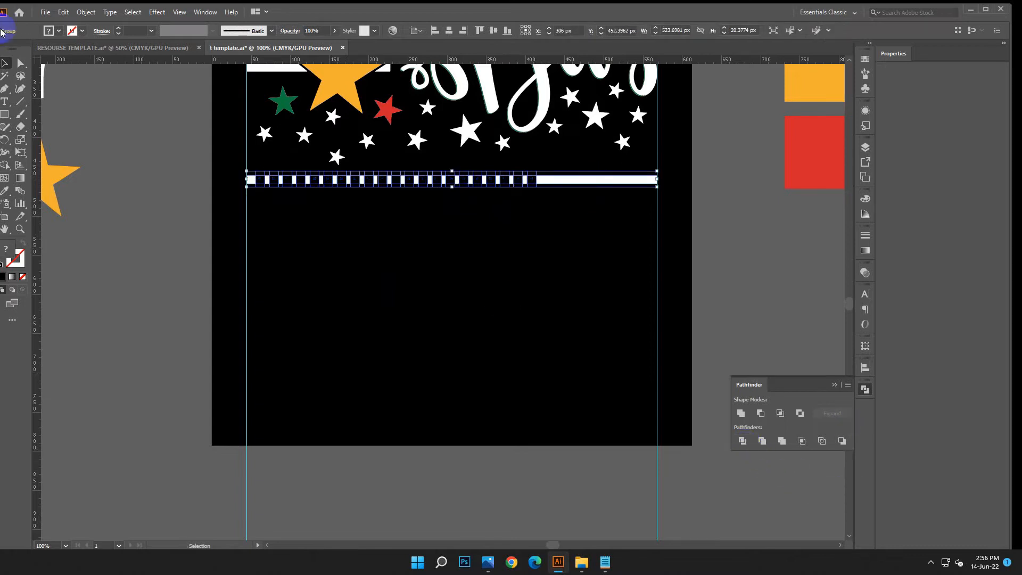
Step: Select all the black pieces on the lower bar with the Magic Wand and delete them
left_click(5, 77)
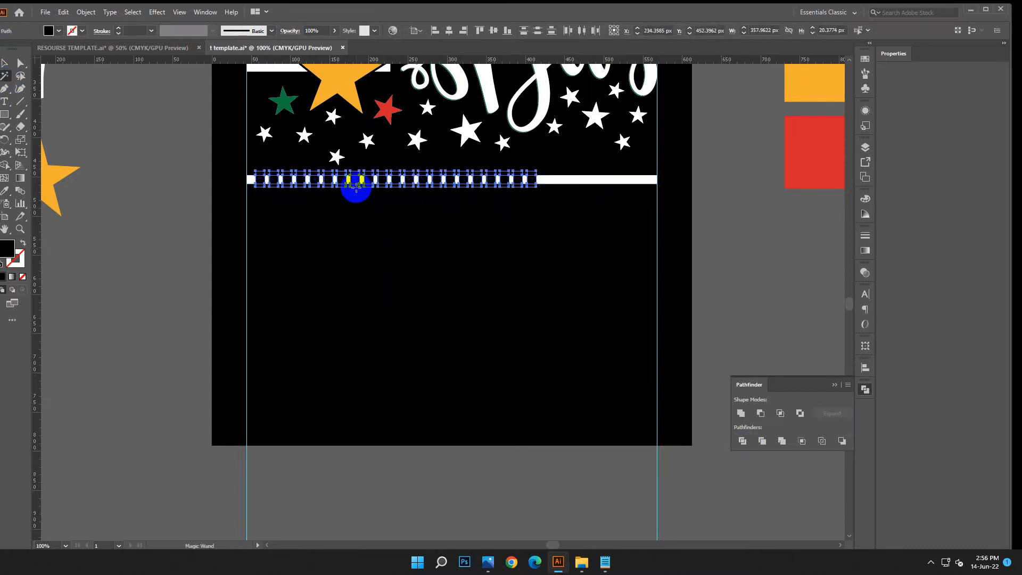
left_click(390, 213)
scroll(390, 216, "down", 2)
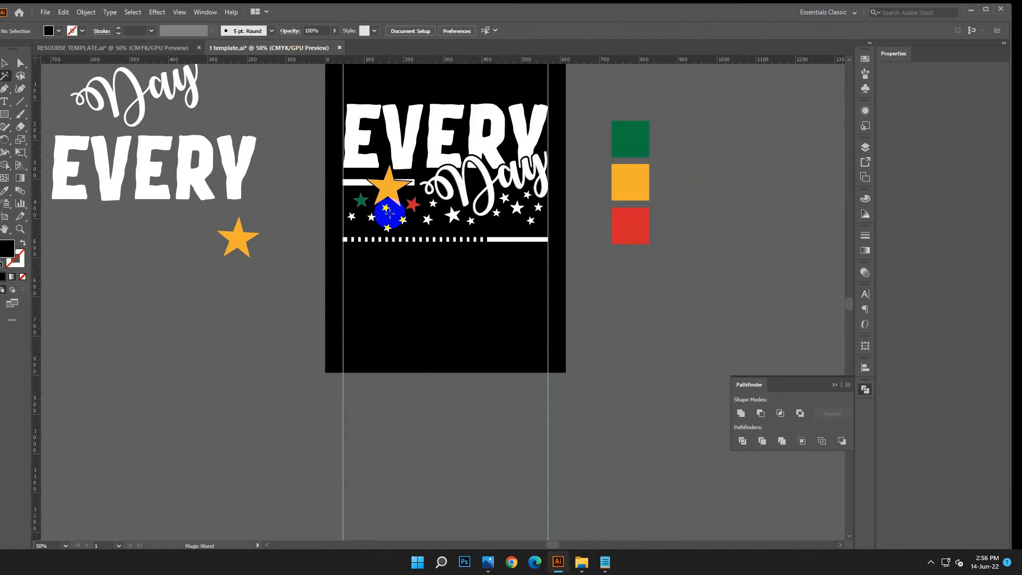
Step: Move the whole dashed bar up about 4 px towards the stars
left_click_drag(544, 257, 345, 238)
key("Up")
key("Up")
key("Up")
key("Up")
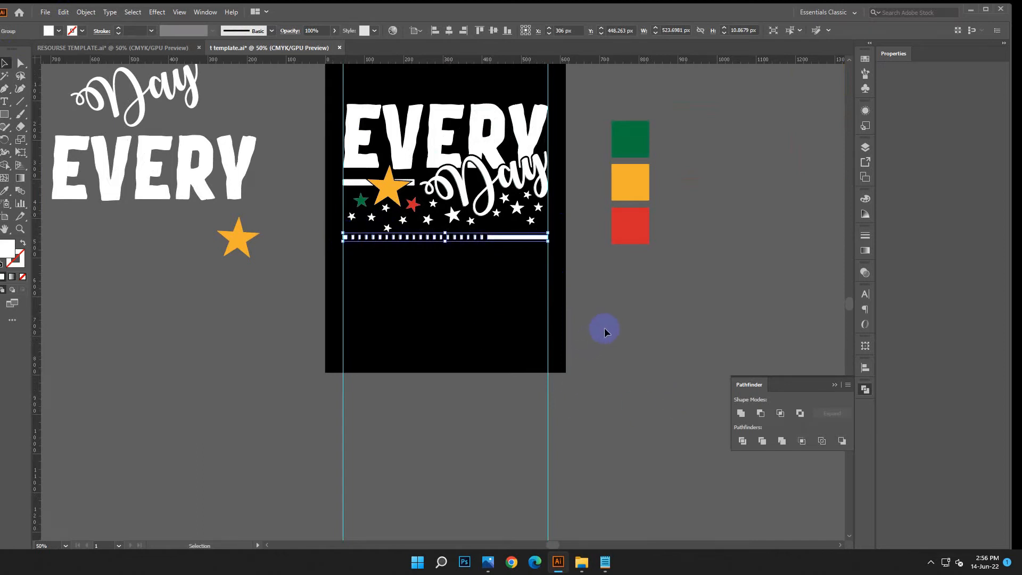
left_click(604, 328)
left_click_drag(551, 271, 516, 238)
left_click(531, 266)
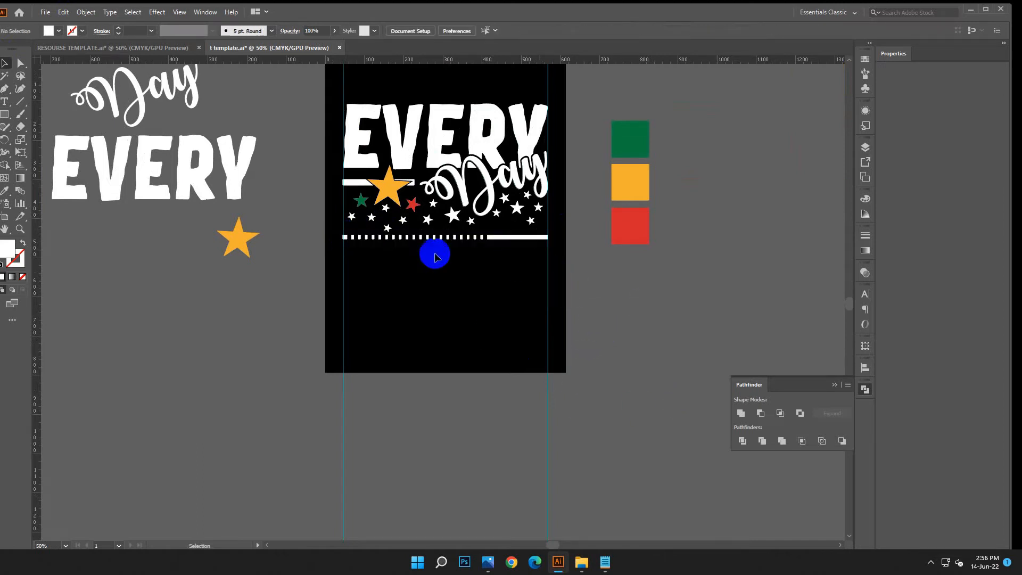
Step: Add more small white star copies in the gaps just above the dashed bar
left_click_drag(388, 225, 502, 232)
left_click(370, 219)
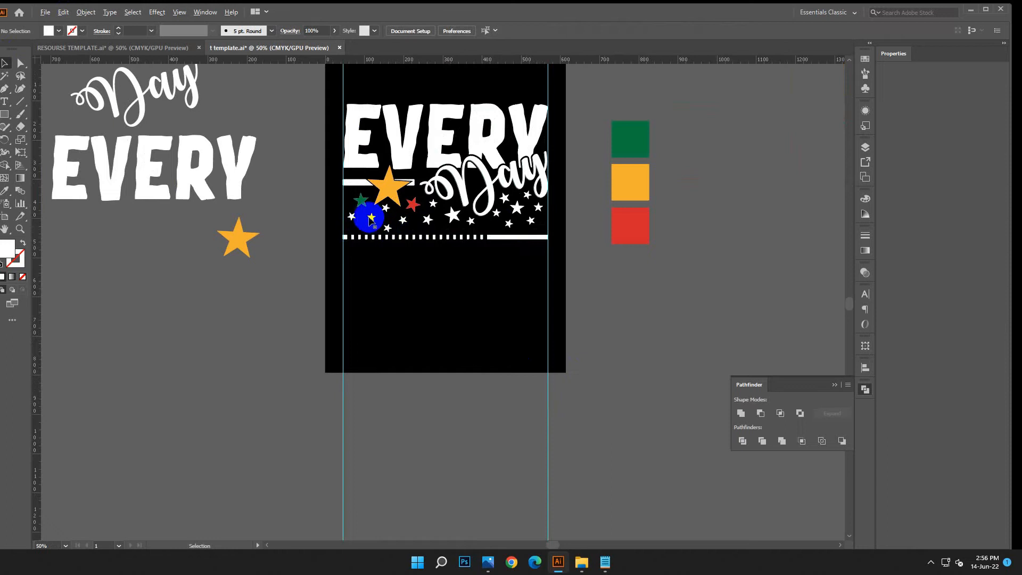
left_click_drag(530, 219, 360, 225)
left_click(391, 289)
key("ctrl+minus")
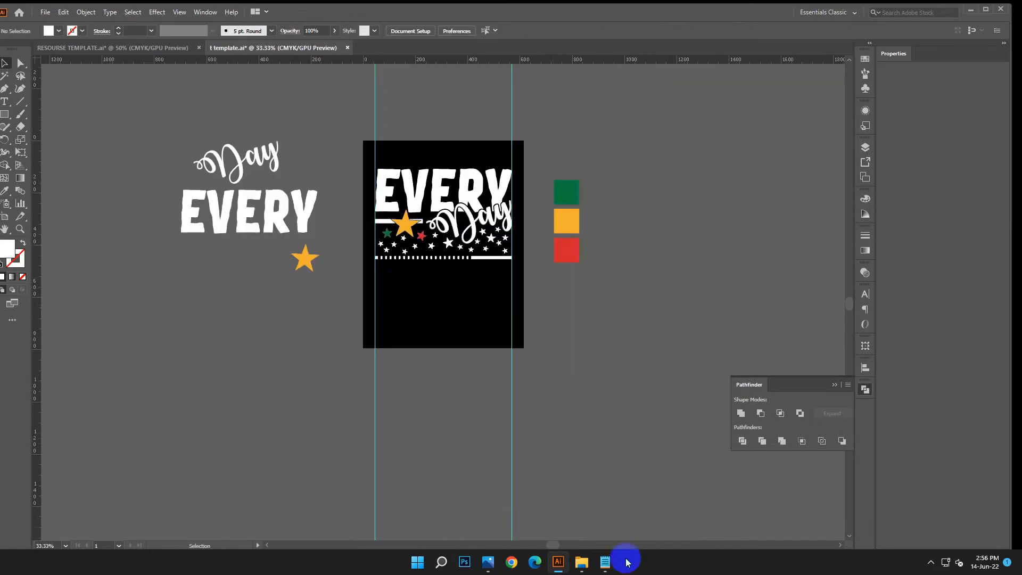
Step: Fill the dashed bar with the green swatch colour
left_click(491, 259)
key("i")
left_click(585, 202)
left_click(10, 63)
left_click(202, 224)
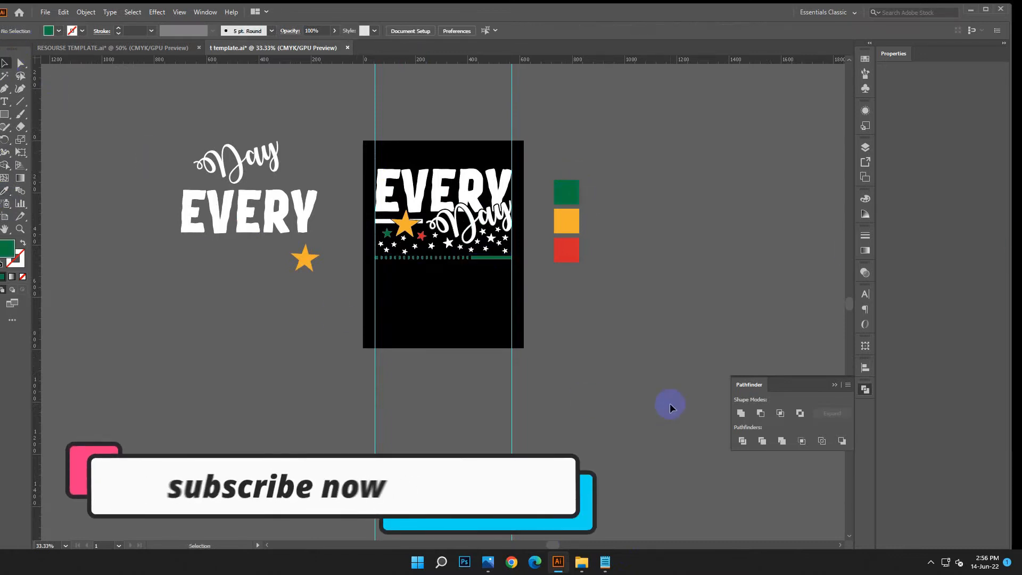
Step: Duplicate the spare EVERY text below the yellow star on the pasteboard and copy the word WAKE from the Notepad document
left_click(248, 218)
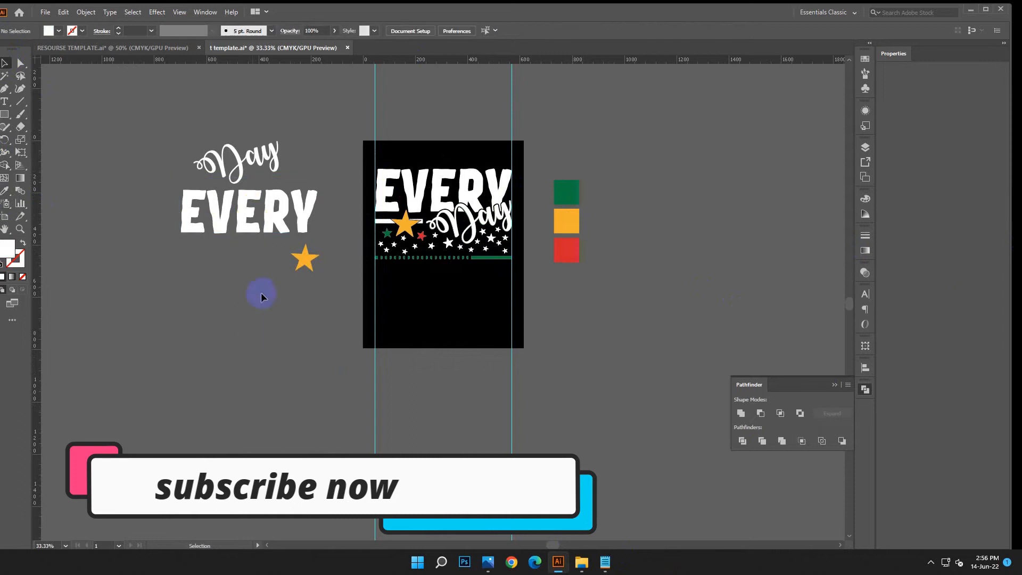
left_click_drag(270, 222, 276, 320)
left_click(605, 561)
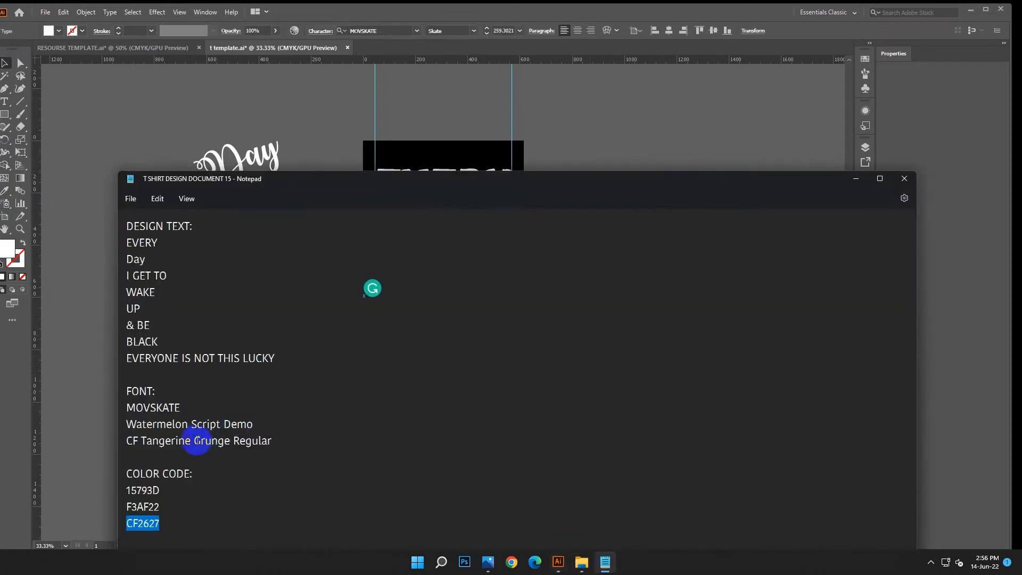
left_click_drag(160, 291, 126, 291)
right_click(139, 294)
left_click(167, 343)
left_click(855, 179)
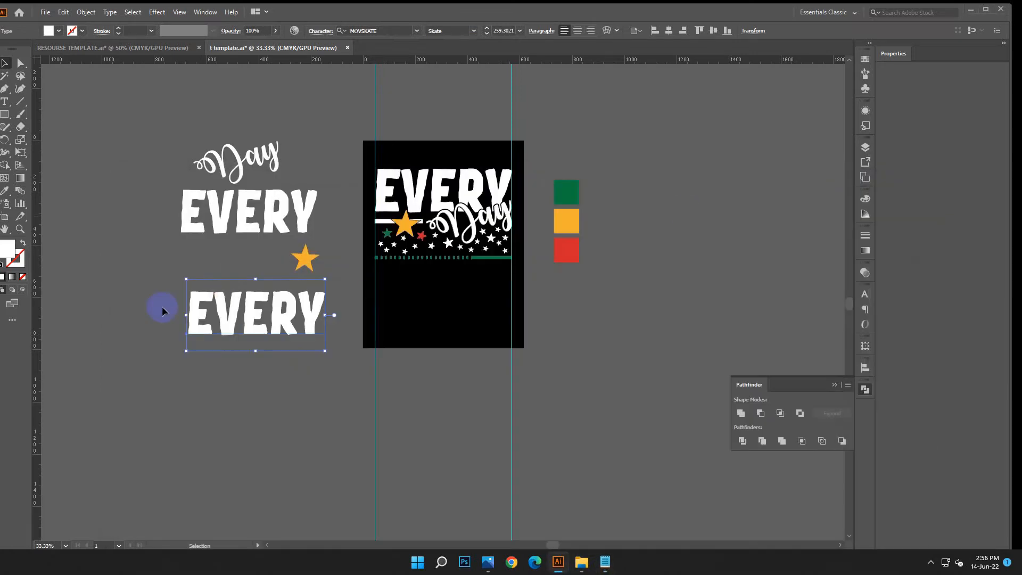
right_click(376, 31)
left_click(392, 82)
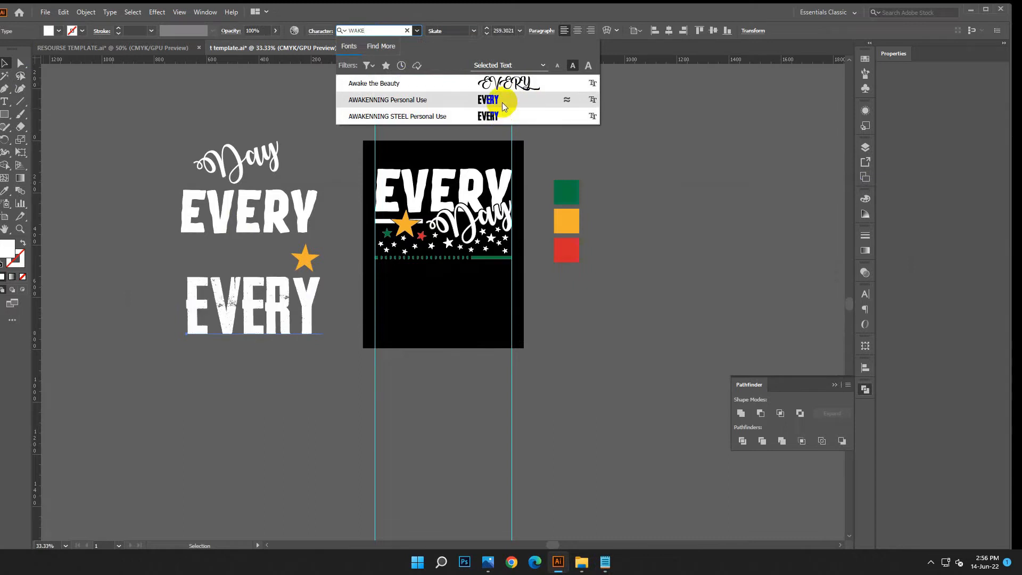
key("Escape")
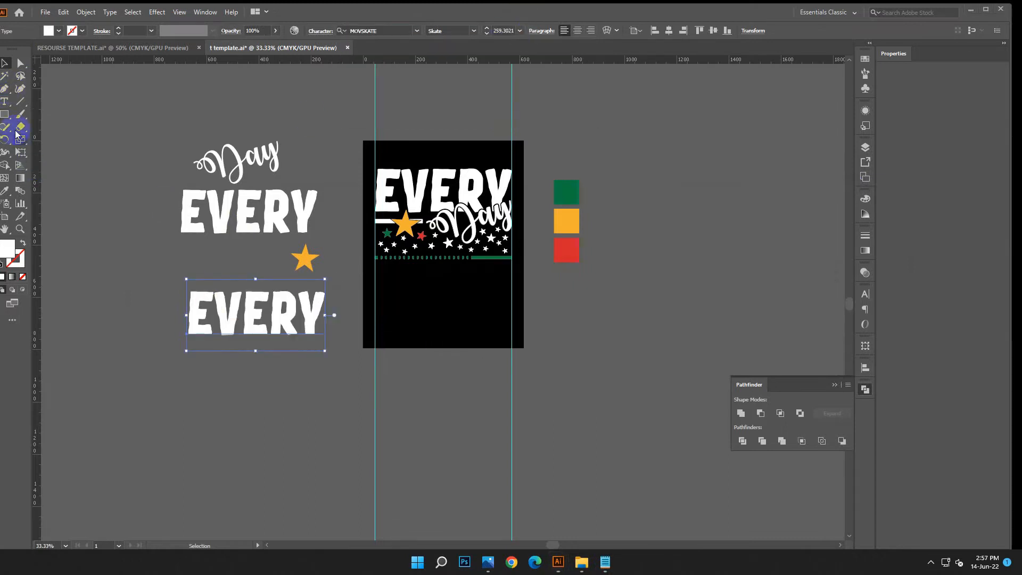
Step: Replace the wording of the duplicated EVERY text with WAKE
double_click(252, 283)
left_click_drag(304, 305, 181, 303)
left_click(63, 11)
left_click(68, 75)
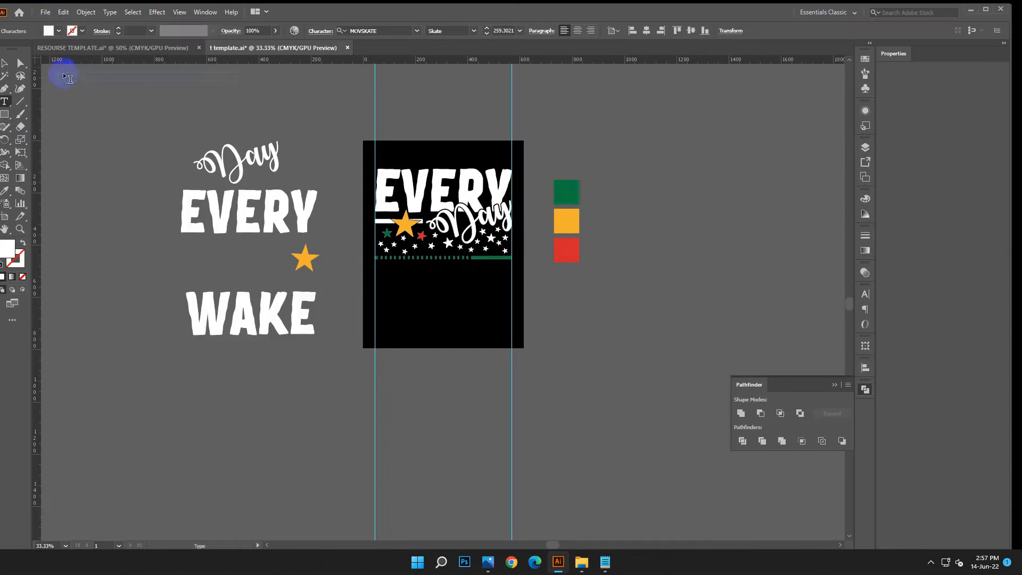
left_click(4, 63)
Step: Move the WAKE text onto the artboard below the dashed bar and scale it down, starting at the first guide
left_click_drag(255, 319, 446, 302)
key("ctrl+1")
left_click_drag(639, 406, 503, 316)
left_click_drag(424, 282, 425, 305)
left_click(461, 364)
key("ctrl+minus")
Step: Copy the line I GET TO from the Notepad document and return to Illustrator
left_click(605, 562)
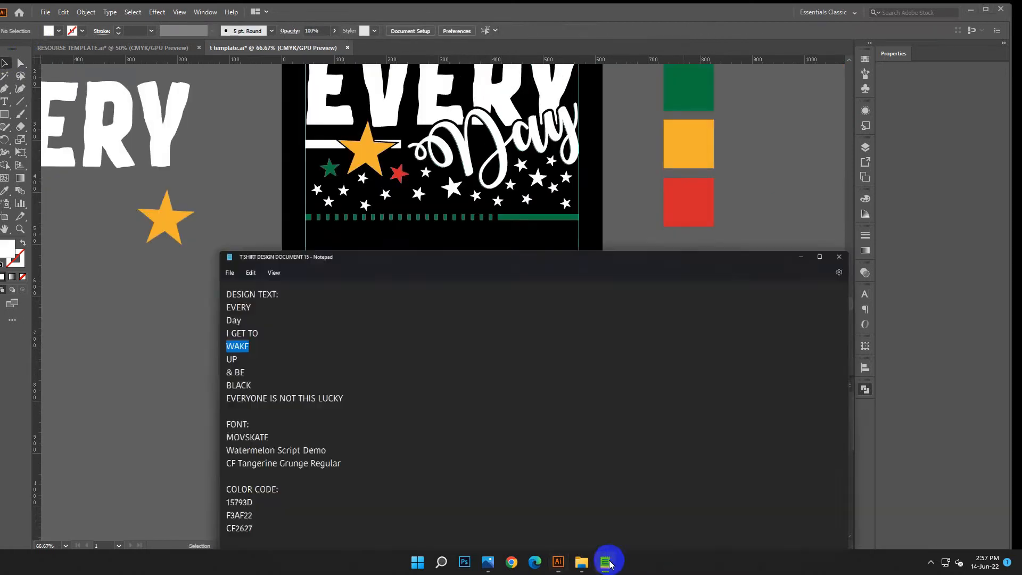
left_click_drag(169, 277, 128, 277)
right_click(148, 271)
left_click(165, 326)
left_click(856, 178)
Step: Create a new text object on the pasteboard below the red swatch and enlarge it to about 38 pt
left_click(10, 104)
left_click(648, 265)
left_click(4, 64)
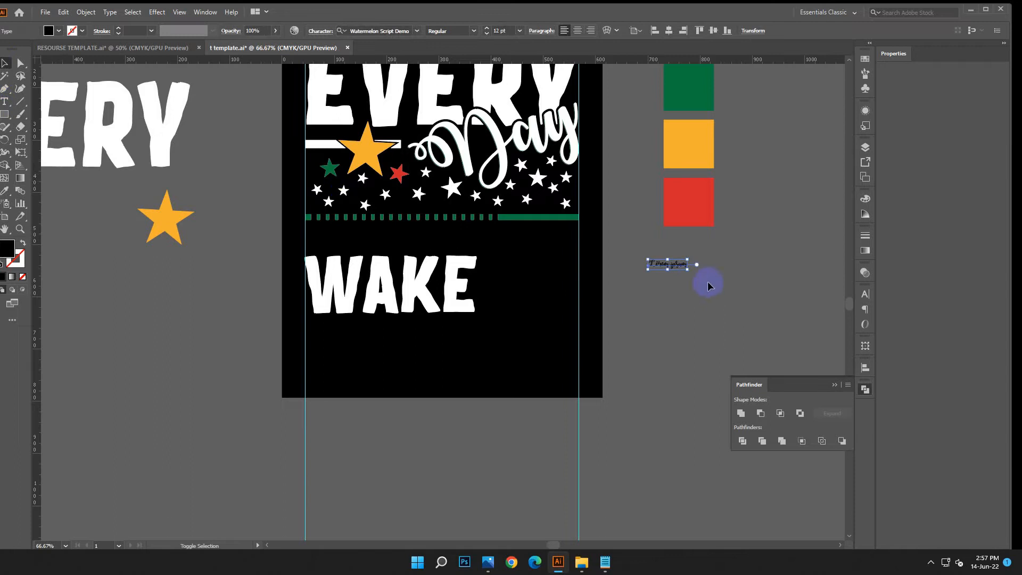
left_click_drag(706, 279, 773, 290)
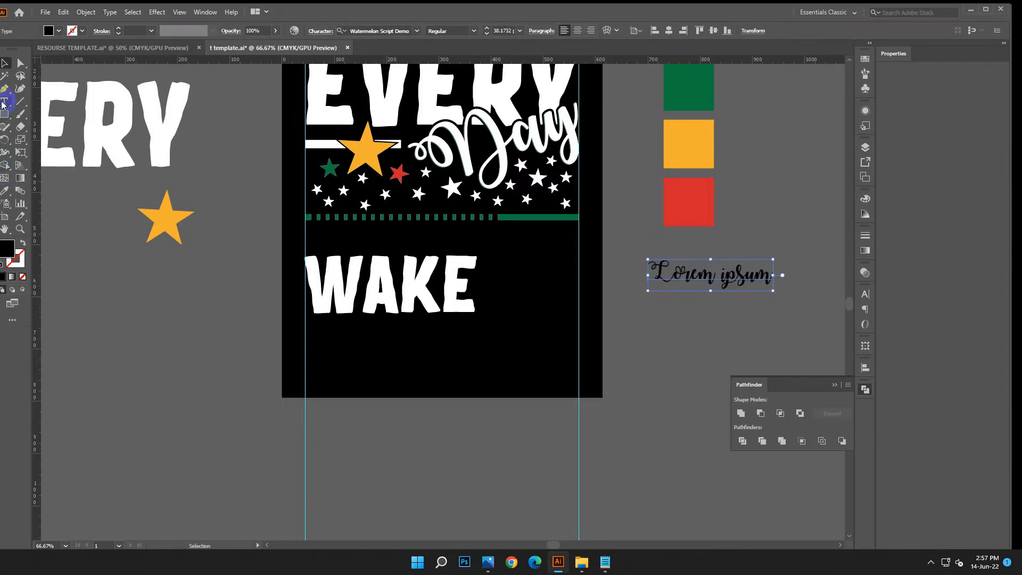
Step: Replace the placeholder text below the red swatch with I GET TO
triple_click(727, 273)
left_click(63, 12)
left_click(81, 75)
left_click(6, 66)
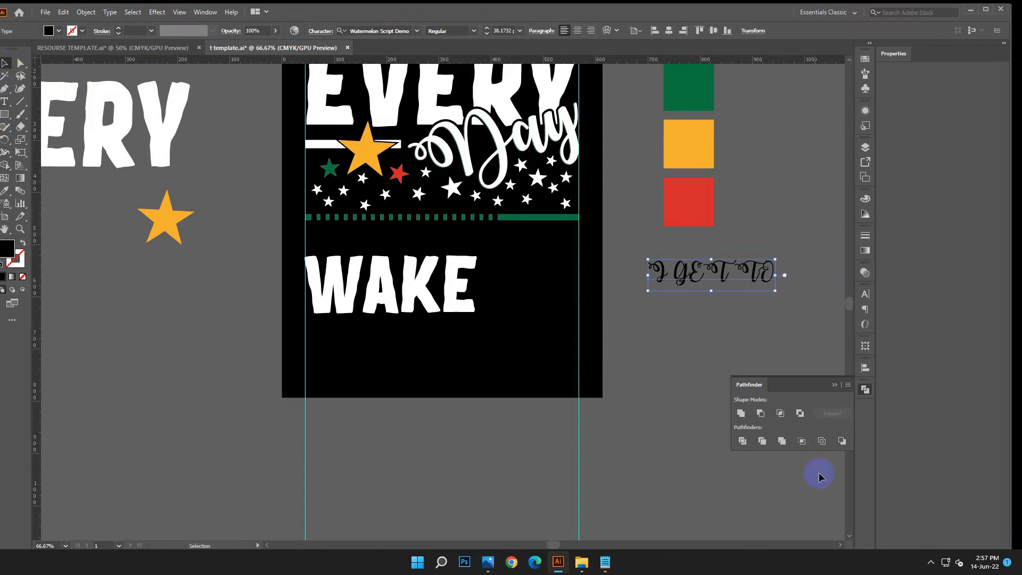
Step: Copy the font name CF Tangerine Grunge Regular from the Notepad document and apply that font to the I GET TO text
left_click(605, 562)
left_click_drag(272, 441, 126, 440)
right_click(197, 440)
left_click(205, 280)
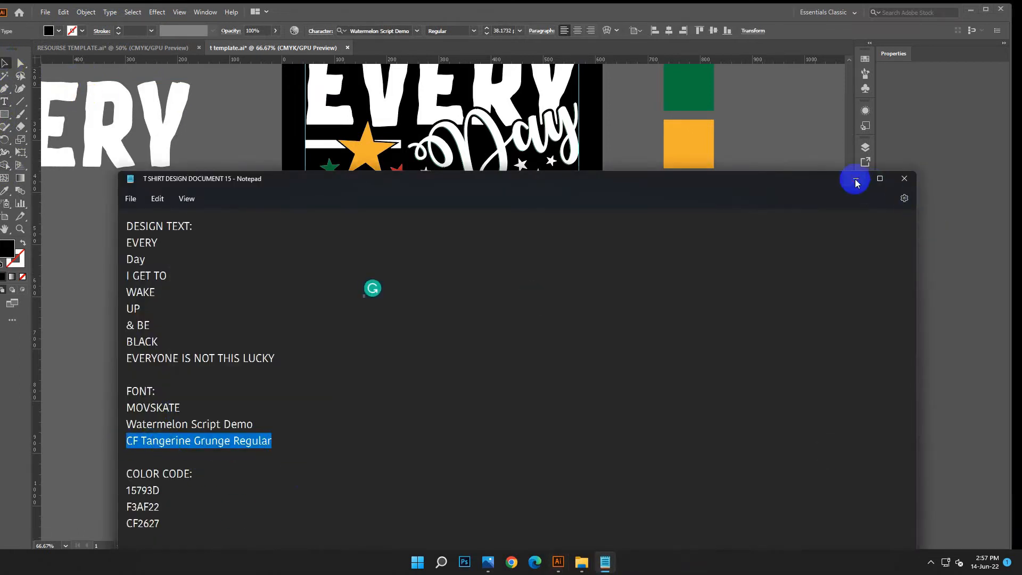
left_click(855, 178)
right_click(386, 31)
left_click(413, 82)
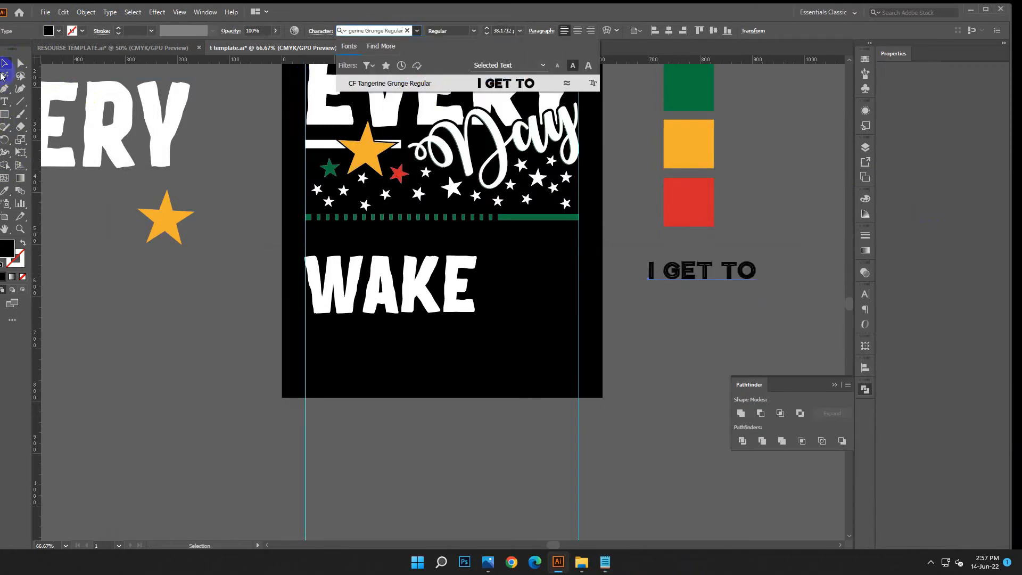
Step: Apply the CF Tangerine Grunge Regular font to the I GET TO text below the red swatch
left_click(294, 32)
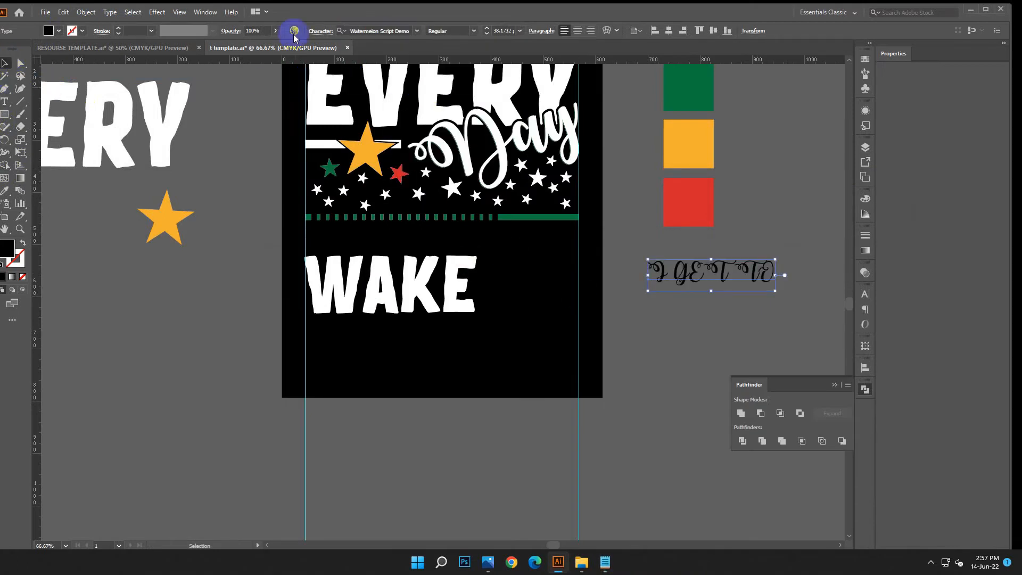
right_click(382, 32)
left_click(408, 84)
left_click(509, 85)
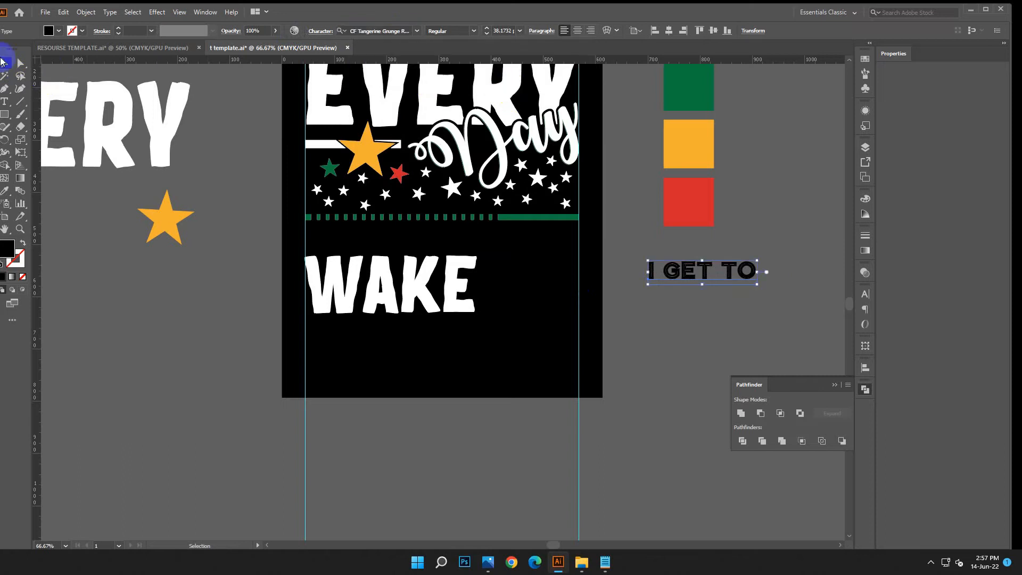
Step: Recolour the I GET TO text white by sampling the large EVERY lettering with the Eyedropper
left_click(508, 296)
left_click(5, 193)
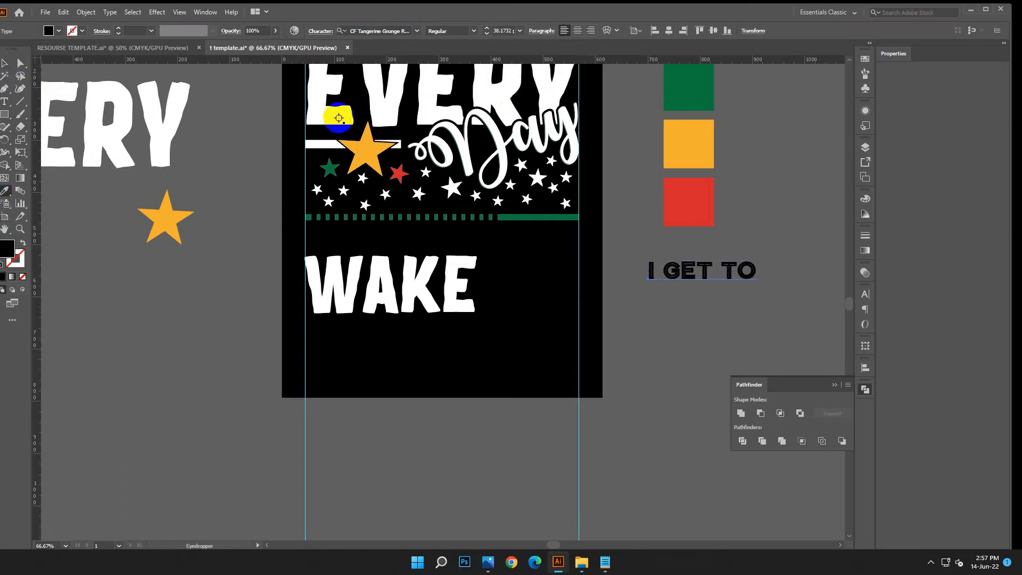
left_click(337, 112)
left_click(709, 368)
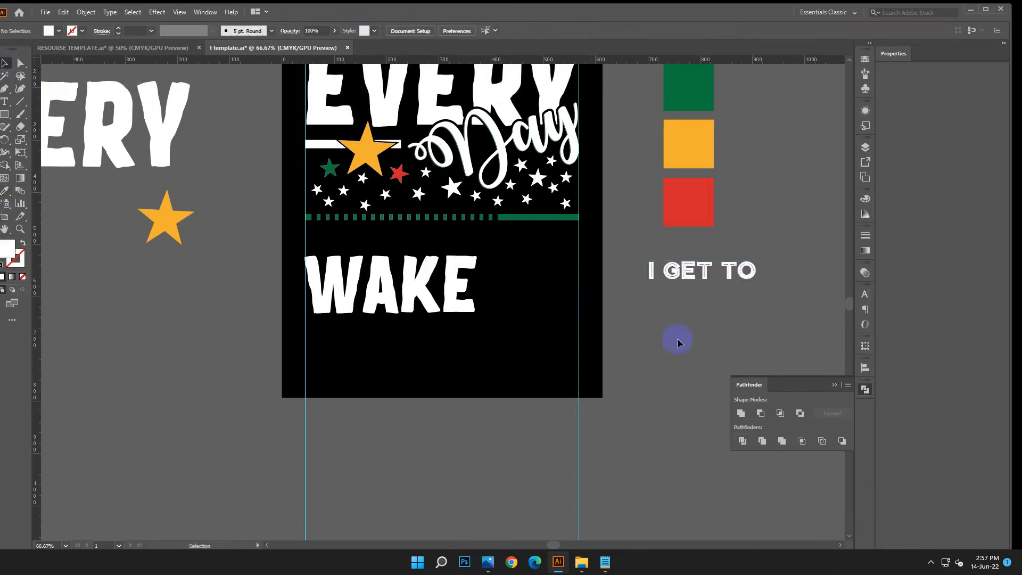
Step: Move I GET TO onto the artboard between the green bar and WAKE, and nudge WAKE up beneath it
left_click_drag(689, 271, 358, 232)
left_click(398, 350)
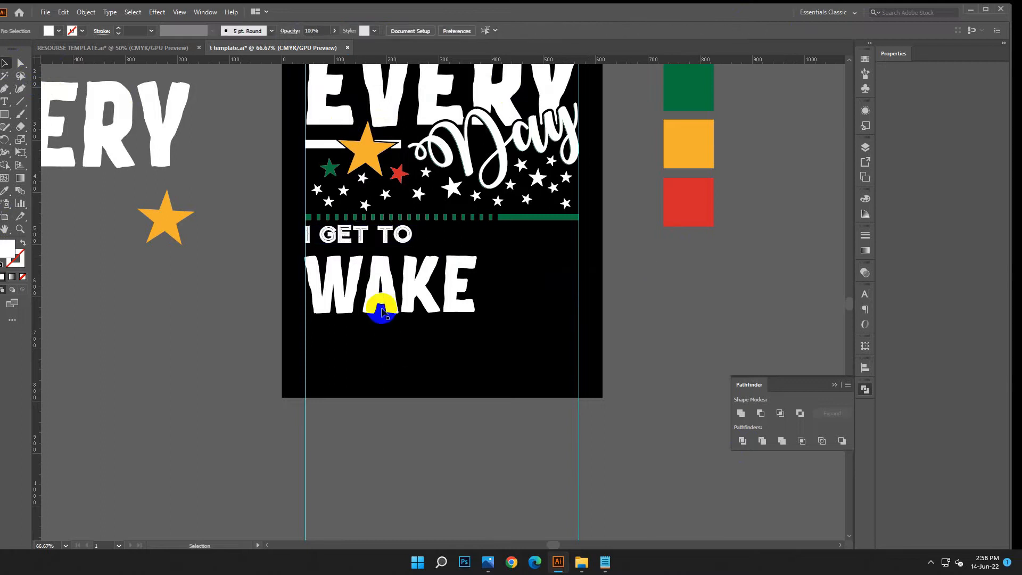
left_click(382, 302)
key("Up")
key("shift+Up")
key("Up")
key("Up")
key("Up")
key("Up")
key("Up")
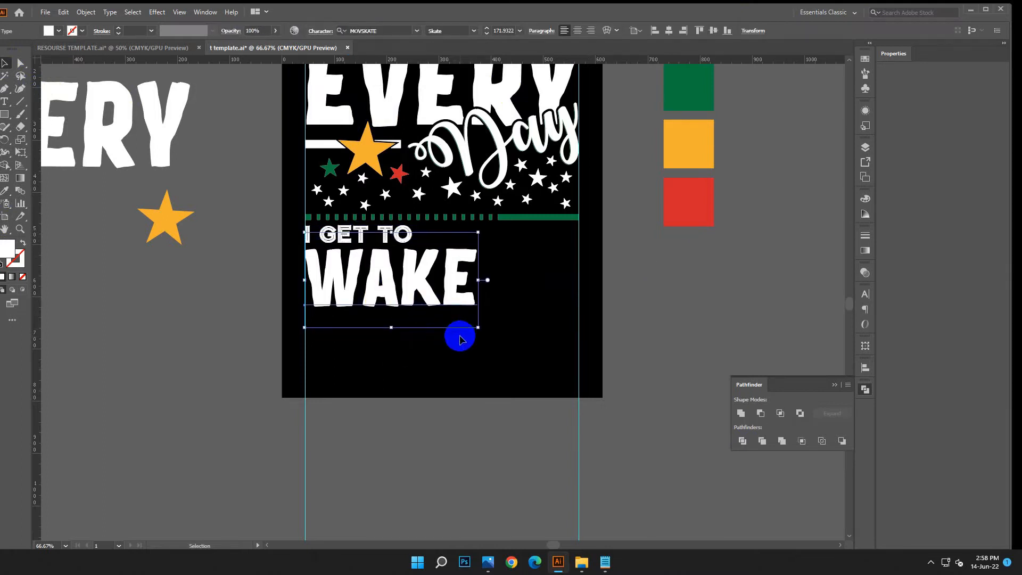
Step: Scale the I GET TO text on the artboard down to about 33.4 pt
left_click(410, 233)
left_click_drag(413, 234, 401, 234)
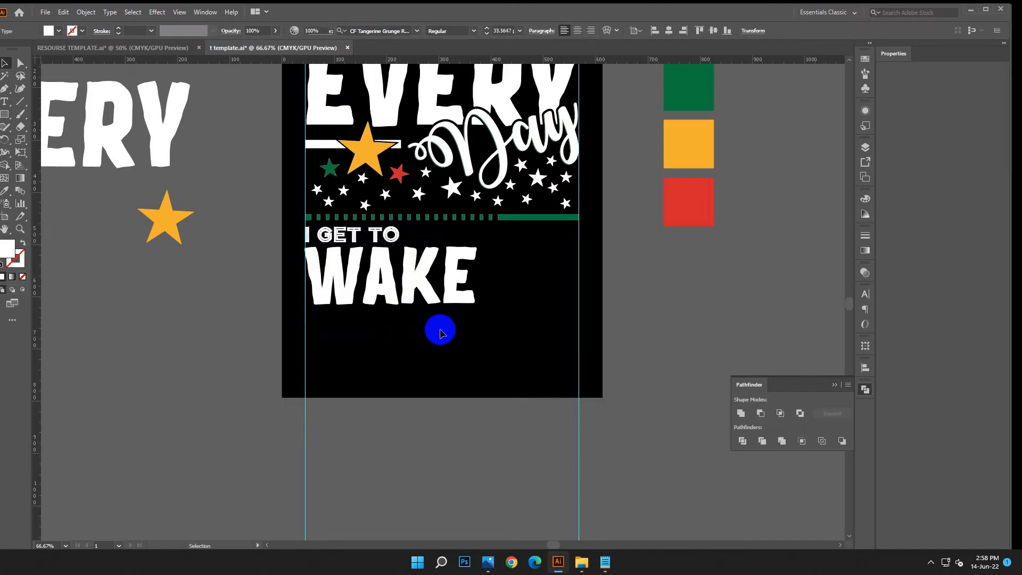
left_click(440, 326)
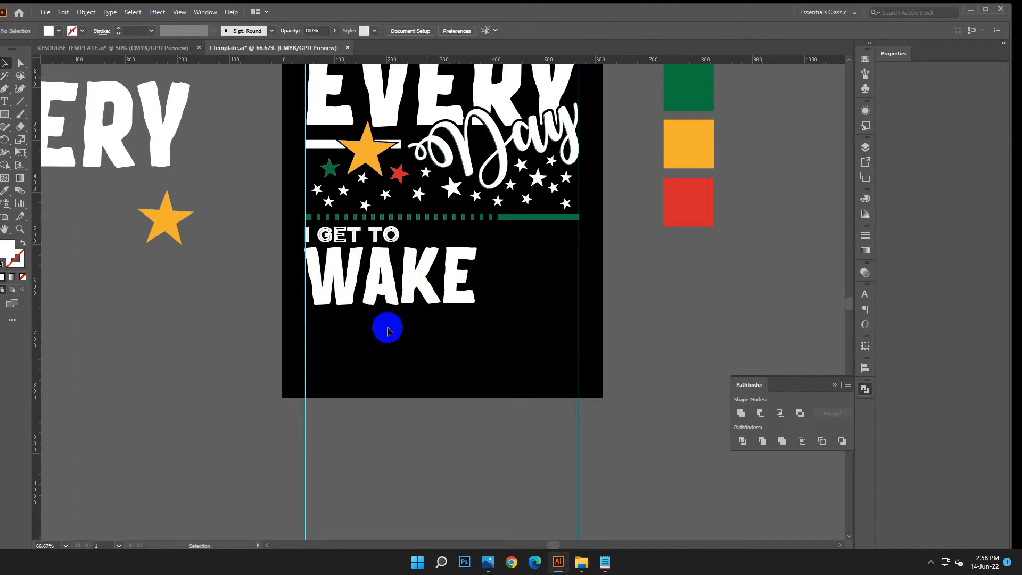
Step: Move the WAKE text onto the pasteboard below the yellow star and convert it to outlines
left_click(379, 280)
left_click(438, 354)
left_click_drag(396, 284, 187, 319)
right_click(186, 319)
left_click(219, 395)
left_click(426, 341)
Step: Ungroup the outlined WAKE letters and scale the W and A down together, keeping their baseline
left_click(129, 312)
right_click(151, 299)
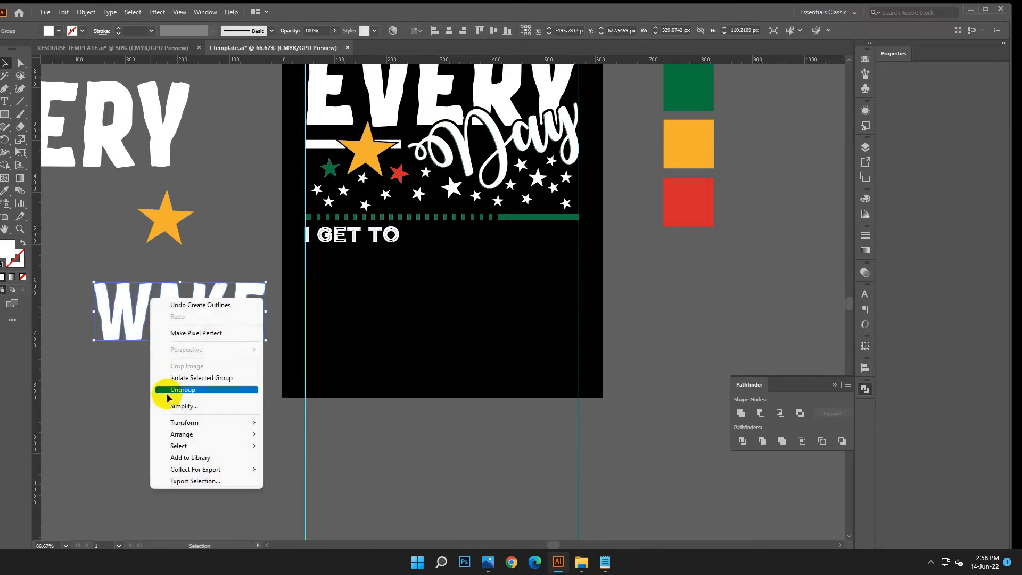
left_click(176, 389)
left_click_drag(86, 276, 185, 309)
left_click_drag(182, 288, 247, 326)
left_click(205, 393)
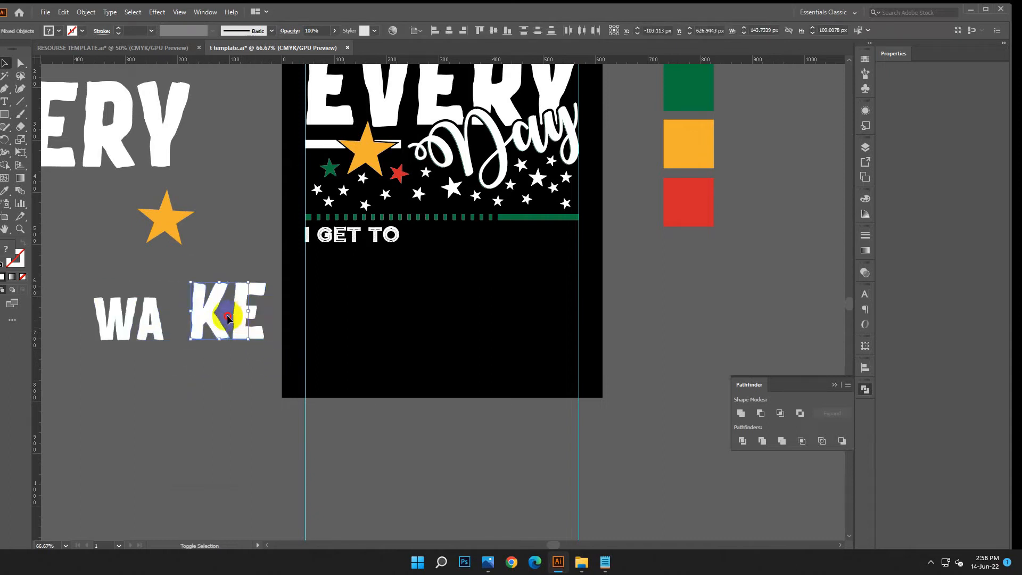
Step: Move the letters K and E together closer to the smaller W and A
left_click_drag(191, 274, 228, 316)
left_click(266, 355)
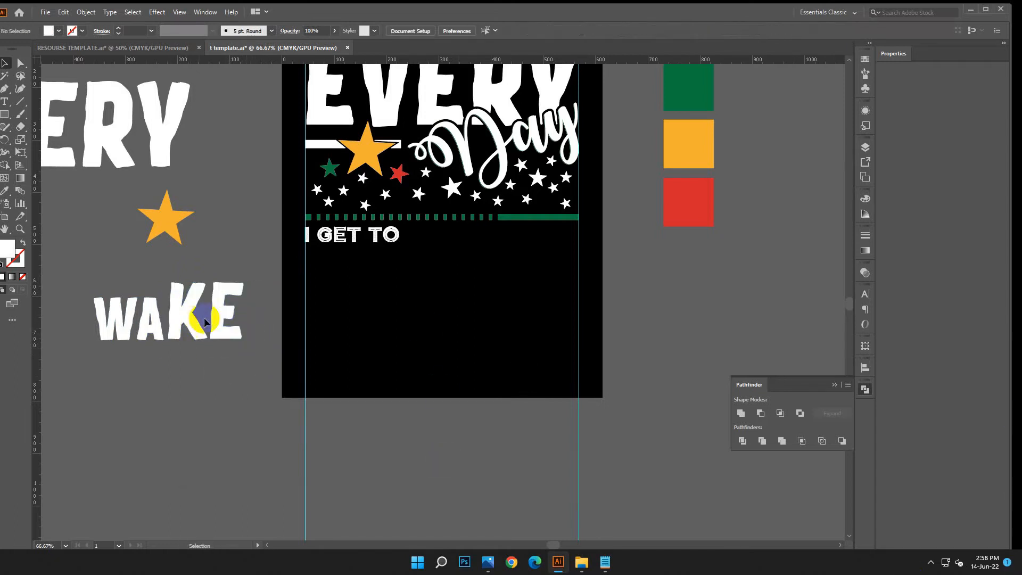
left_click(223, 323)
key("Right")
left_click(271, 369)
Step: Shrink the letters W and A slightly further on the pasteboard, keeping their baseline
left_click(145, 308)
left_click(143, 344, "shift")
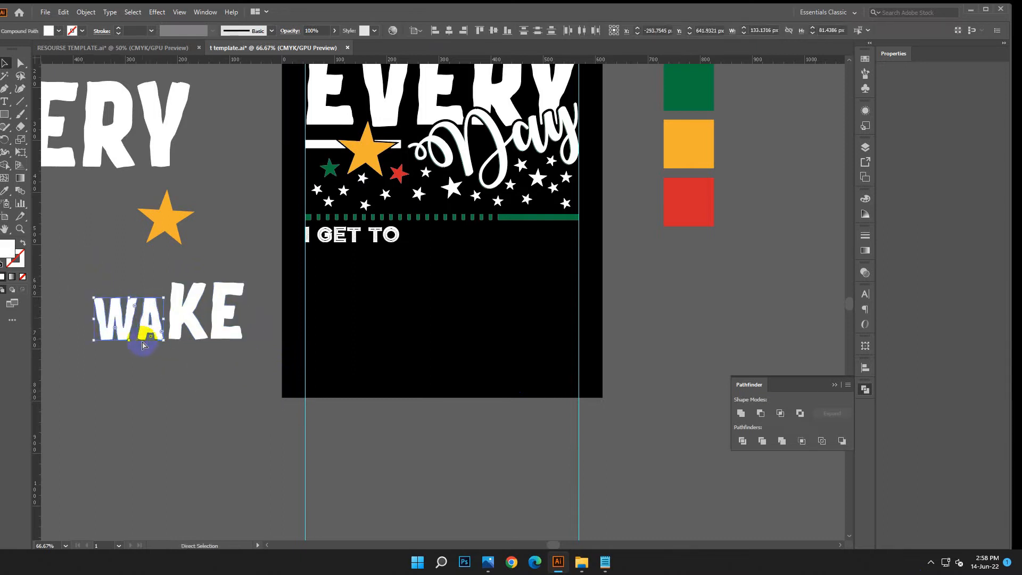
left_click(102, 289)
left_click(155, 334)
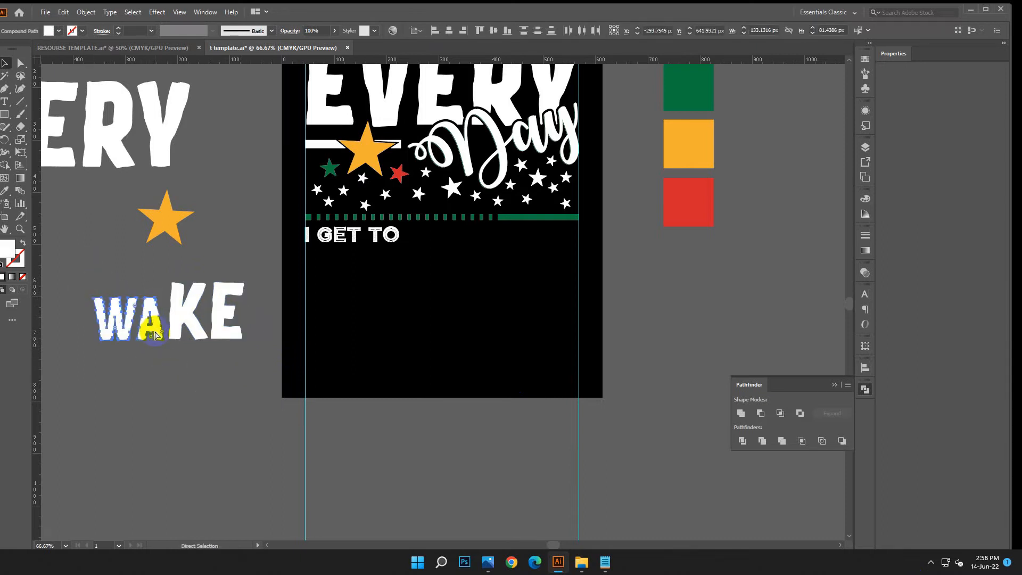
left_click_drag(164, 297, 159, 308)
Step: Nudge the KE letters left against the WA letters and enlarge KE slightly
left_click(240, 292)
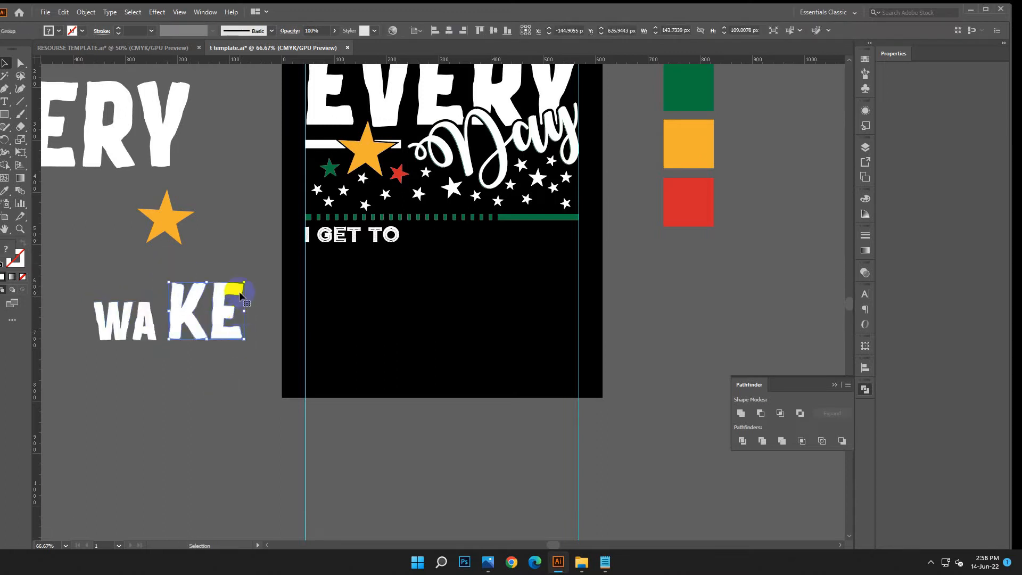
key("Left")
key("Left")
key("Left")
key("Left")
key("Left")
key("Left")
key("Left")
key("Left")
key("Left")
key("Left")
key("Left")
key("Left")
key("Left")
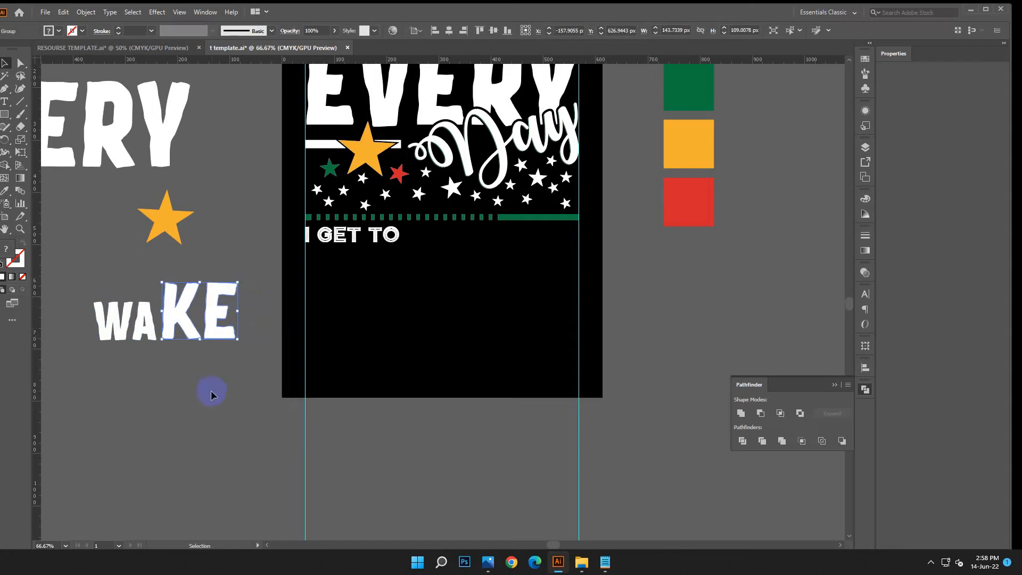
left_click(211, 390)
left_click(219, 288)
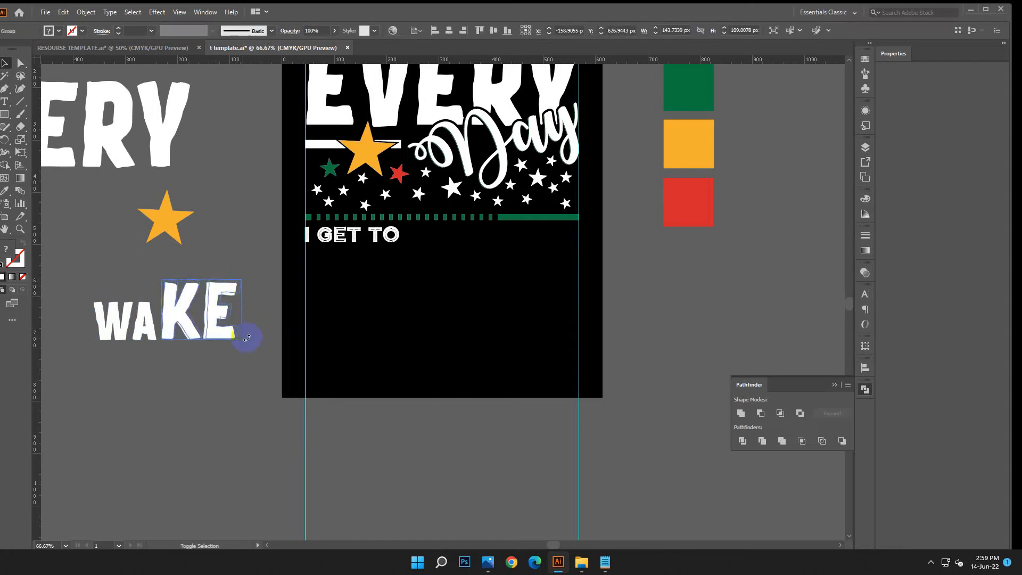
Step: Move the rearranged WAKE letters onto the artboard below the green bar and enlarge them to about 341 px wide
left_click(92, 280)
left_click(238, 336)
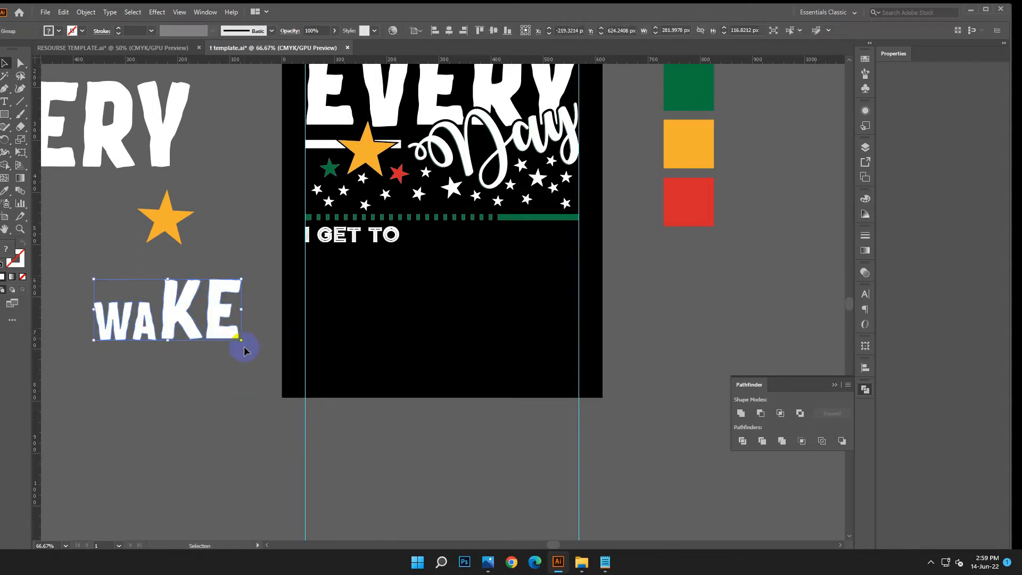
left_click_drag(228, 307, 484, 299)
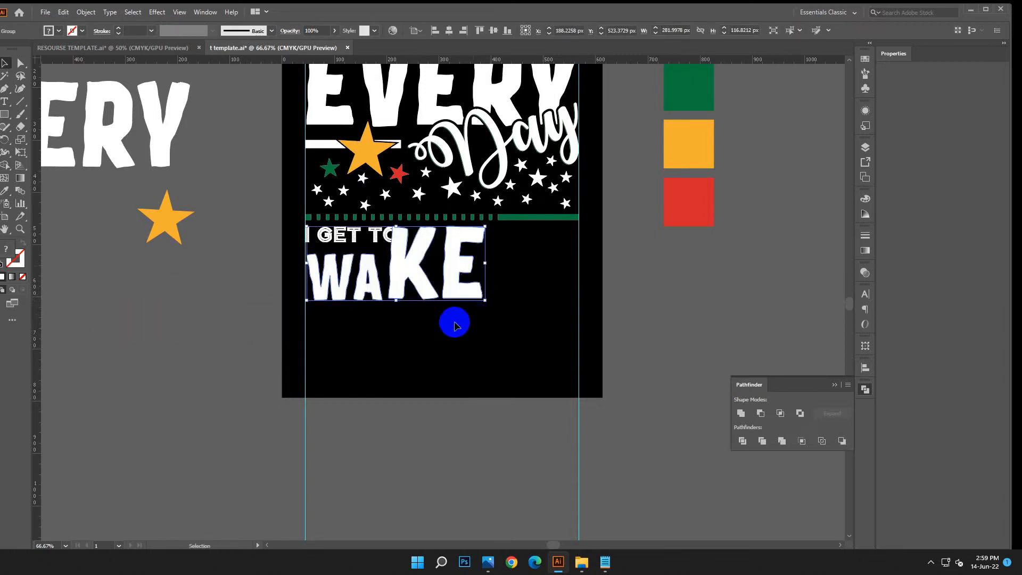
Step: Scale the I GET TO text down so it fits above WA and ends before the K
left_click(463, 323)
left_click(371, 243)
left_click_drag(399, 235, 383, 235)
Step: Ungroup WAKE on the artboard and enlarge the WA letters to about 160 px wide
right_click(376, 293)
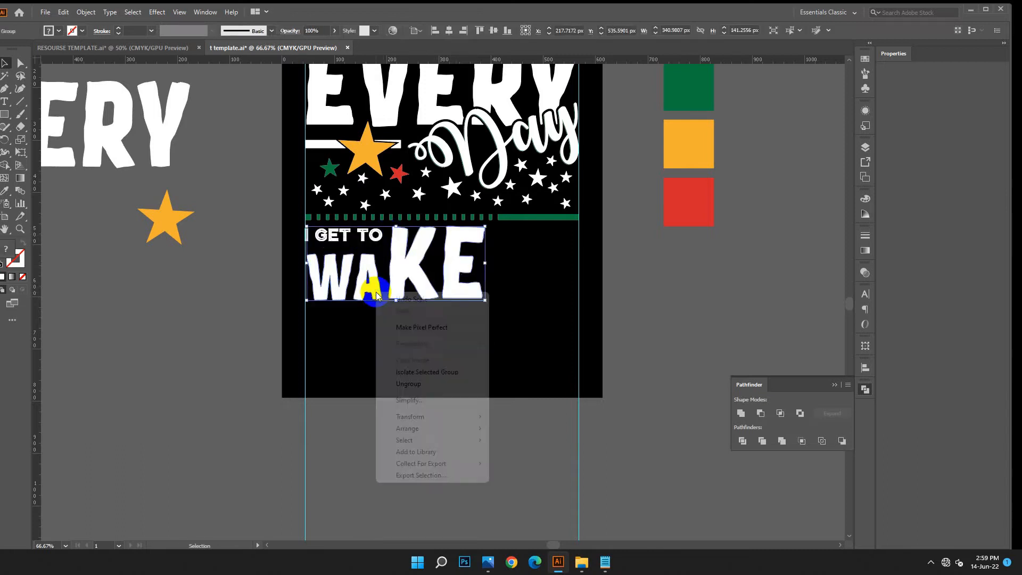
left_click(418, 384)
left_click(374, 308)
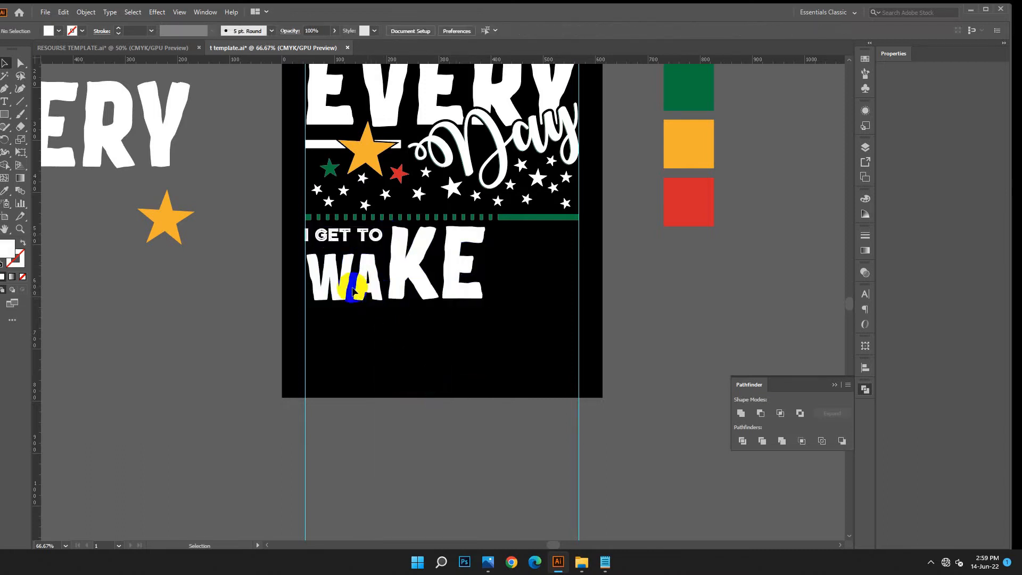
left_click(368, 277)
left_click_drag(386, 252, 395, 247)
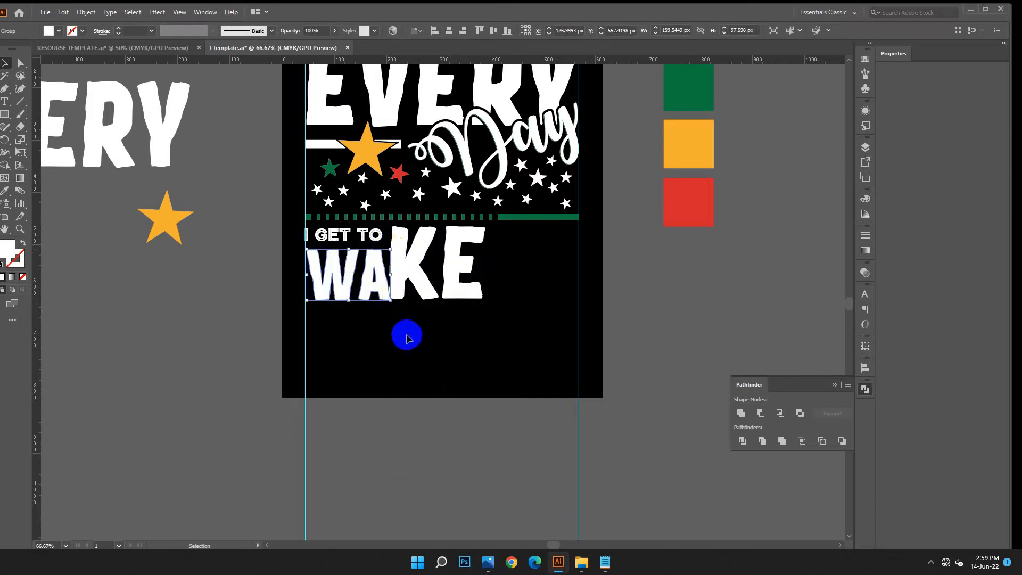
left_click(446, 344)
Step: Nudge the KE letters right and slightly down beside WA, and enlarge I GET TO to about 29.8 pt
left_click(429, 292)
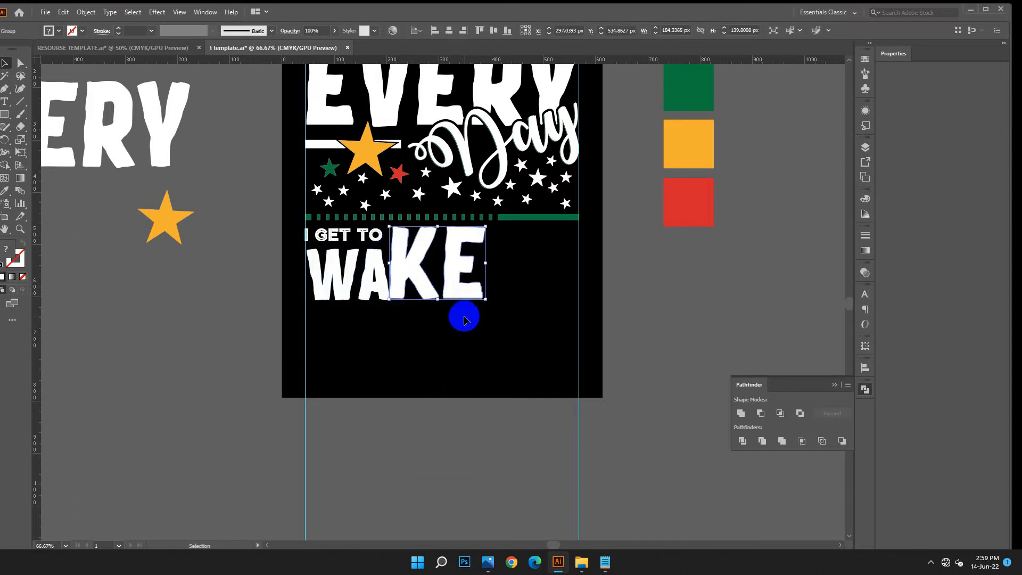
key("Down")
key("Down")
key("Right")
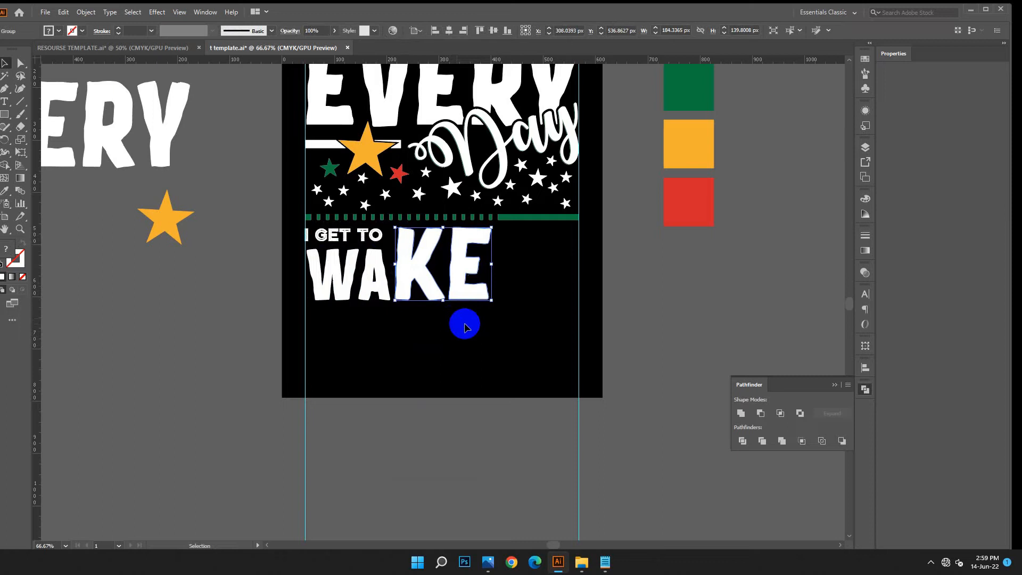
left_click(464, 326)
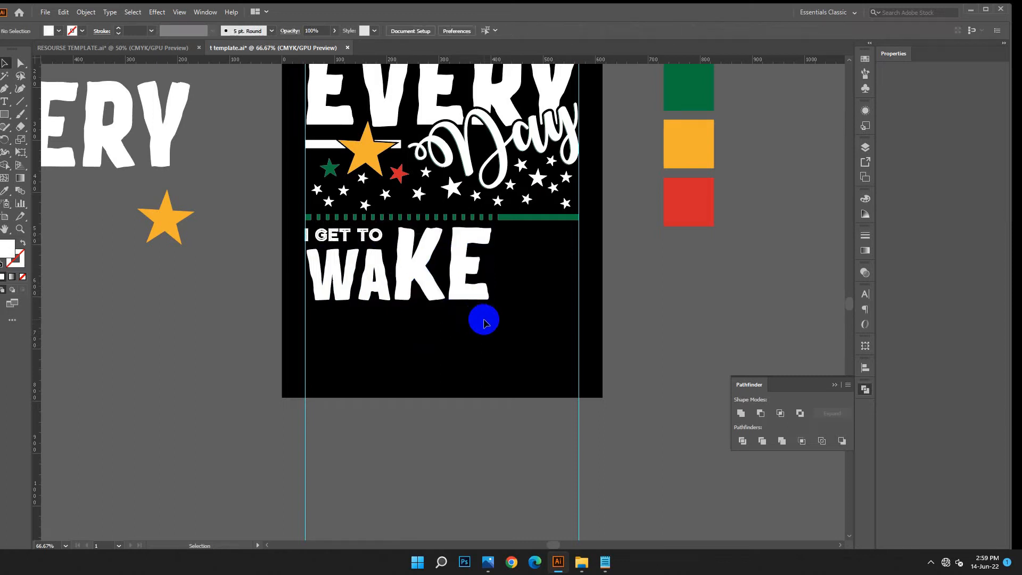
left_click(387, 235)
right_click(391, 238)
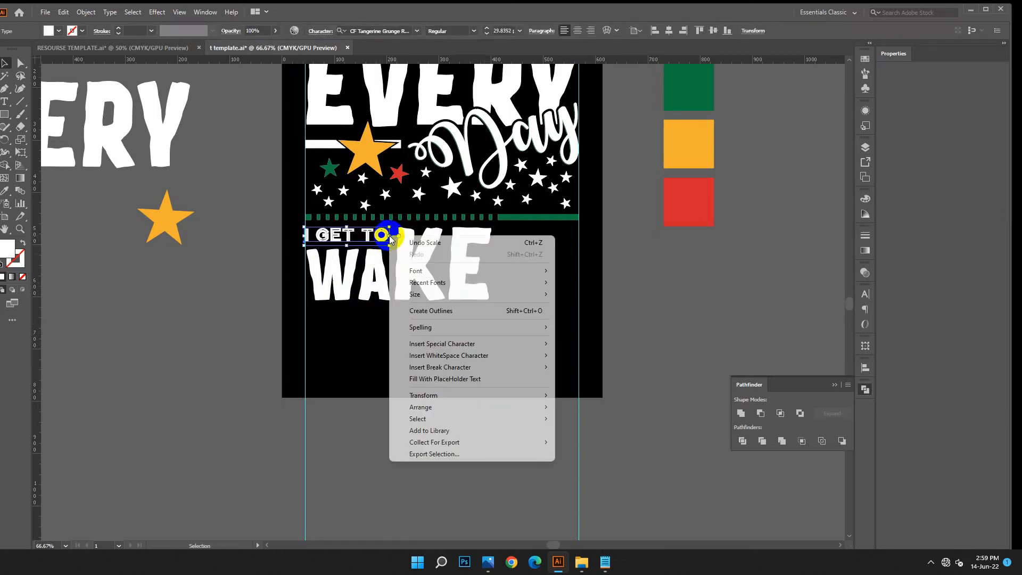
left_click(431, 311)
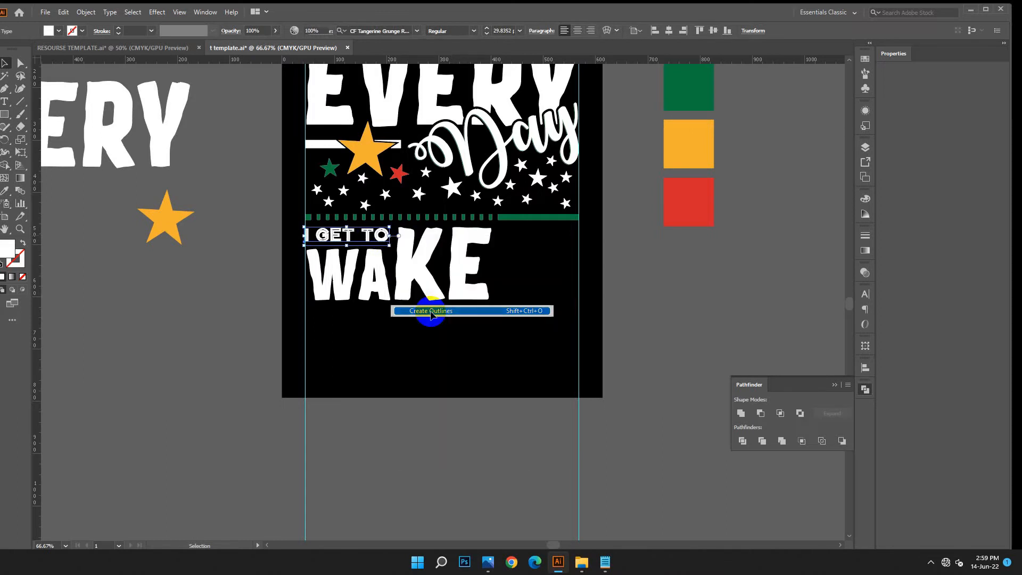
left_click(62, 13)
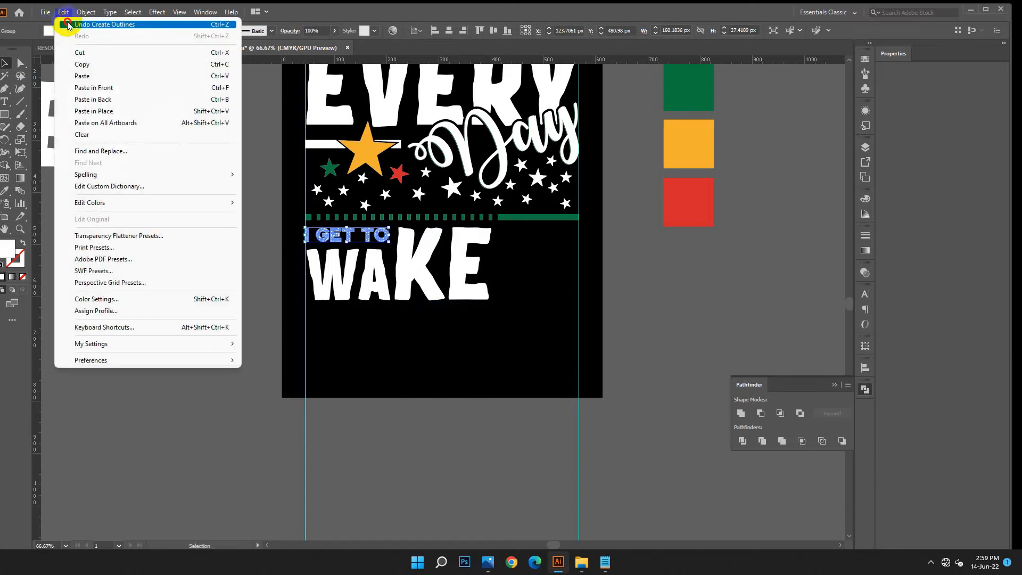
left_click(70, 25)
Step: Duplicate I GET TO onto the pasteboard below the yellow star and convert the artboard original to outlines
left_click_drag(323, 241, 134, 281, "alt")
left_click(304, 319)
left_click(360, 241)
right_click(365, 242)
left_click(432, 317)
left_click(431, 384)
left_click_drag(334, 329, 474, 290)
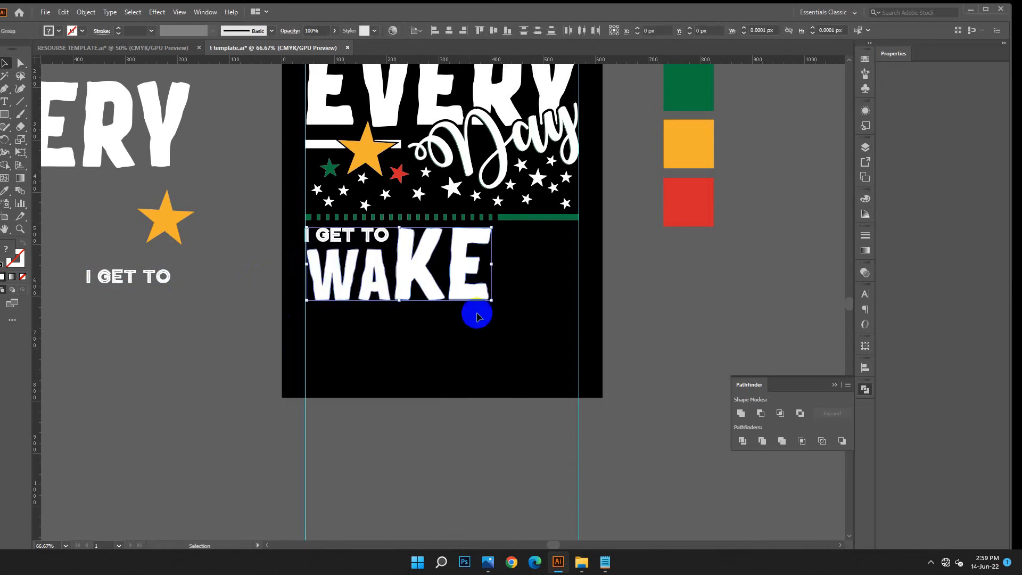
left_click(475, 368)
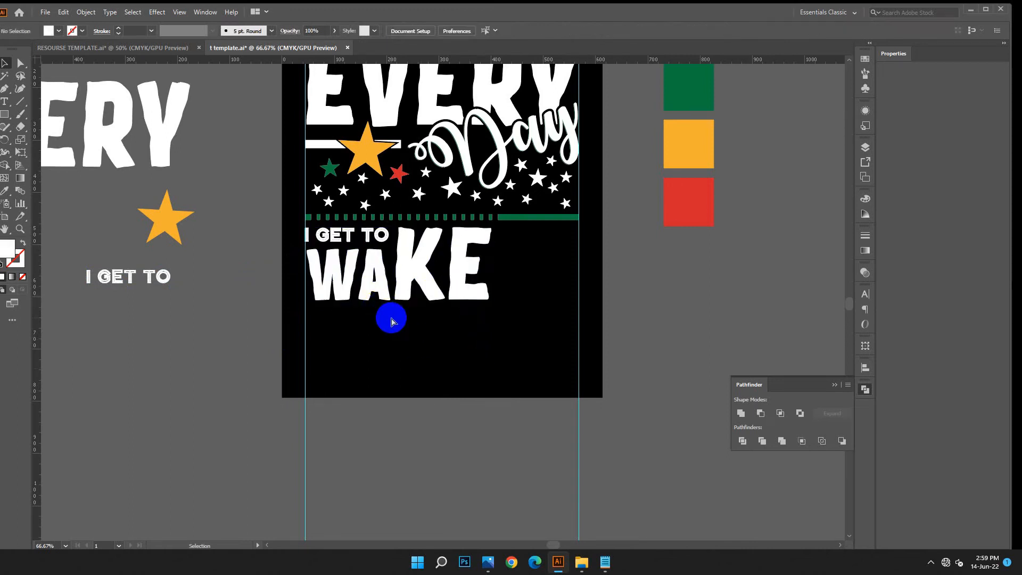
Step: Copy the word UP from the Notepad document and return to Illustrator
key("ctrl+minus")
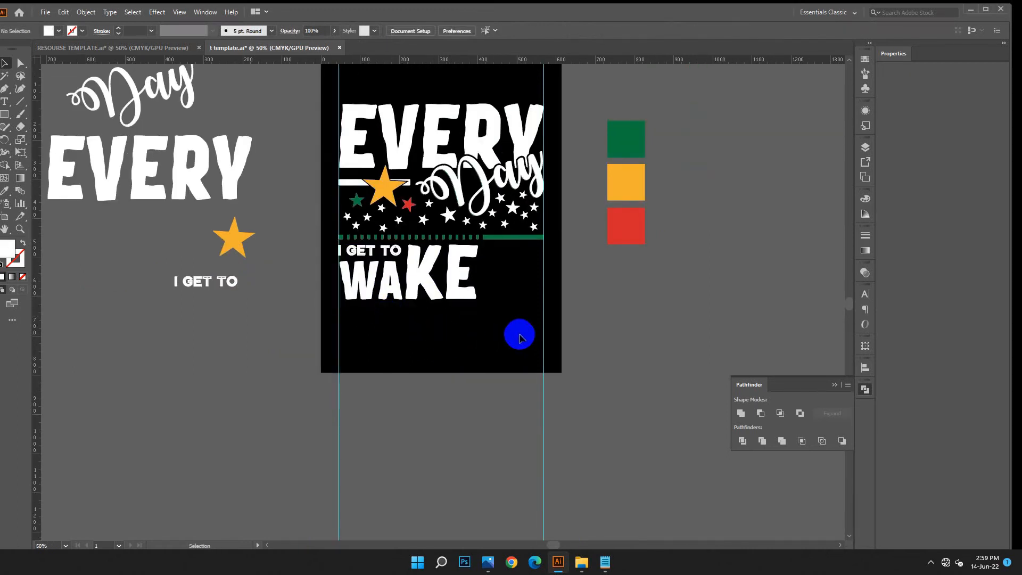
left_click(229, 293)
key("alt+Tab")
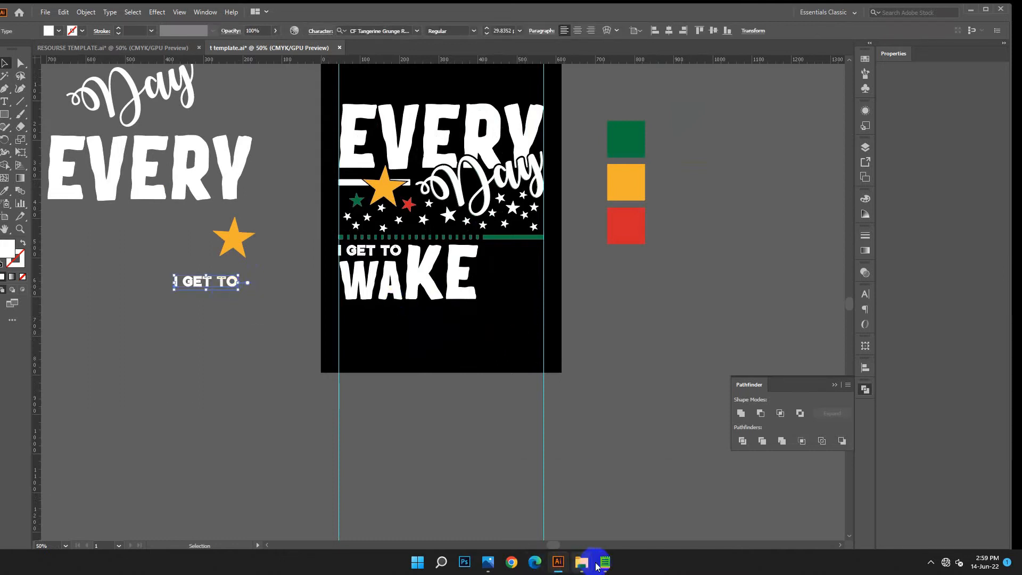
left_click(203, 291)
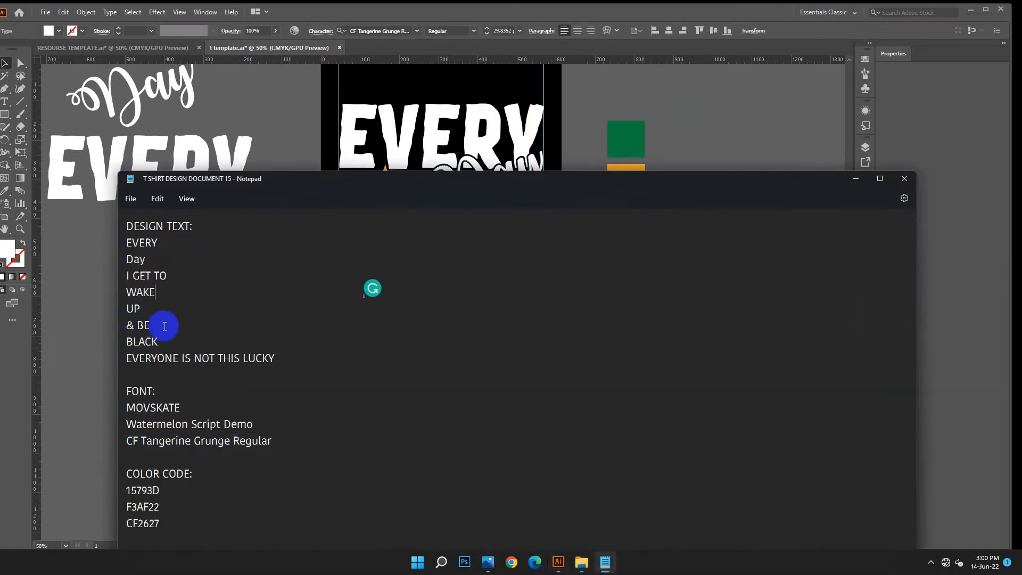
right_click(130, 312)
left_click(164, 353)
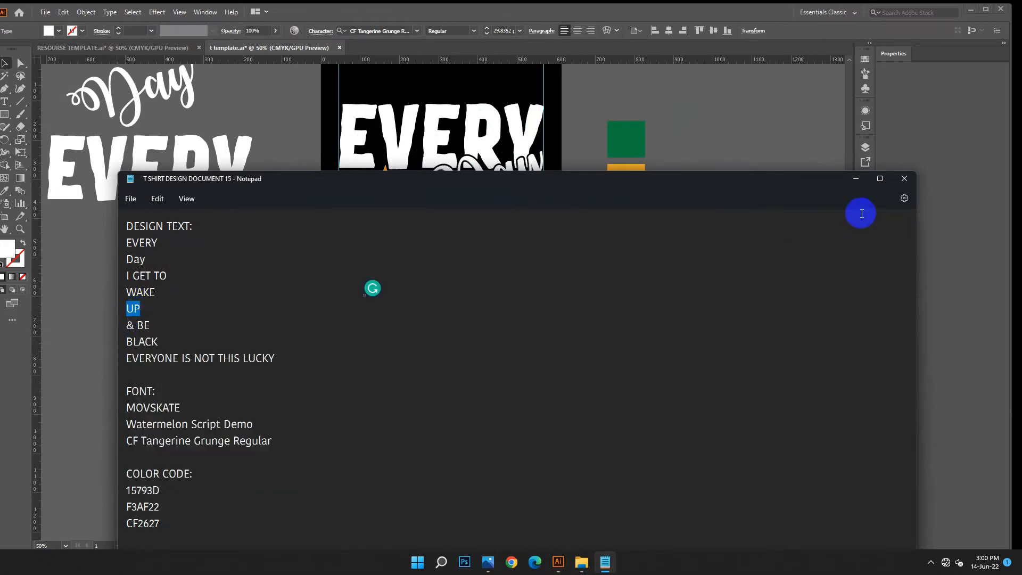
left_click(855, 178)
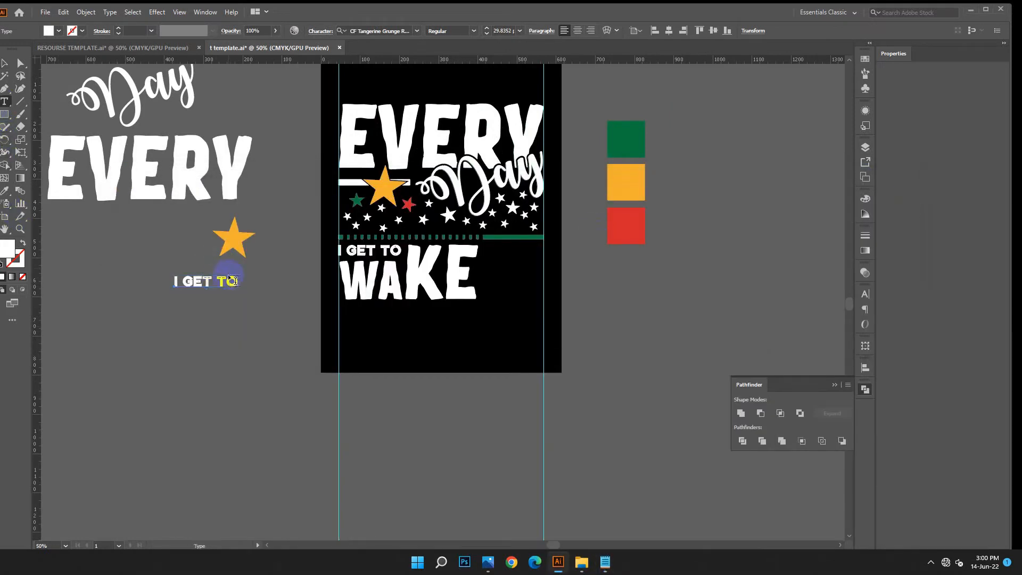
Step: Replace the pasteboard copy of I GET TO with UP and duplicate it beside the yellow star
triple_click(236, 278)
left_click(64, 12)
left_click(80, 71)
left_click(4, 63)
left_click(153, 274)
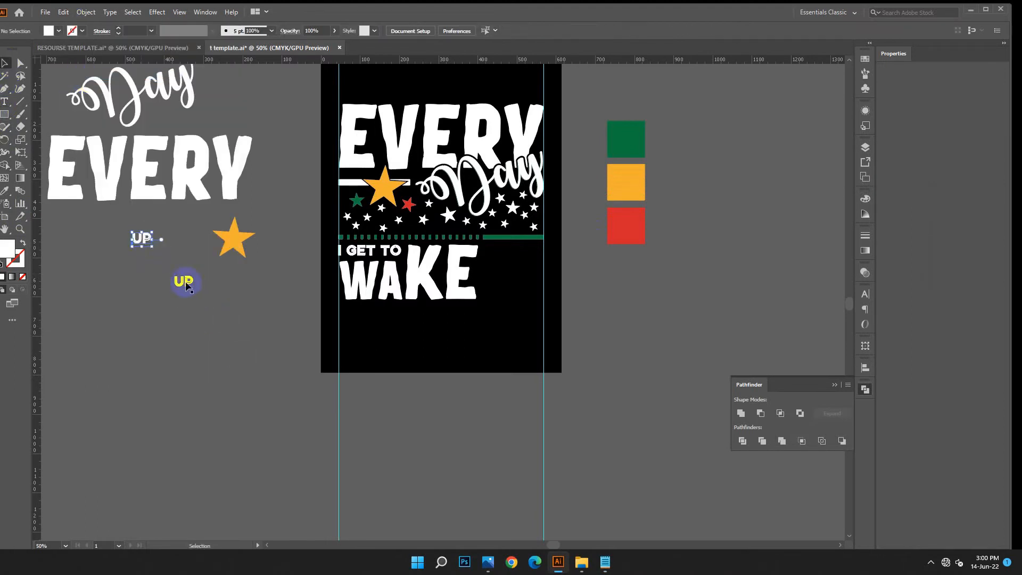
Step: Move UP onto the artboard beside KE and enlarge it to about 101.3 pt, ending at the guide beyond KE
left_click_drag(194, 290, 543, 285)
left_click(259, 347)
key("ctrl+plus")
key("ctrl+plus")
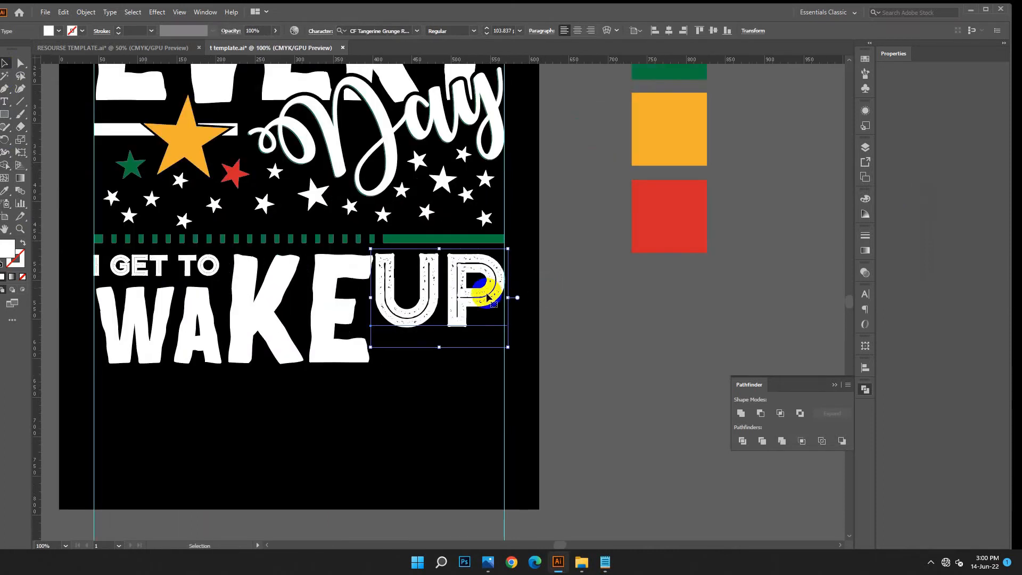
left_click_drag(508, 347, 504, 345)
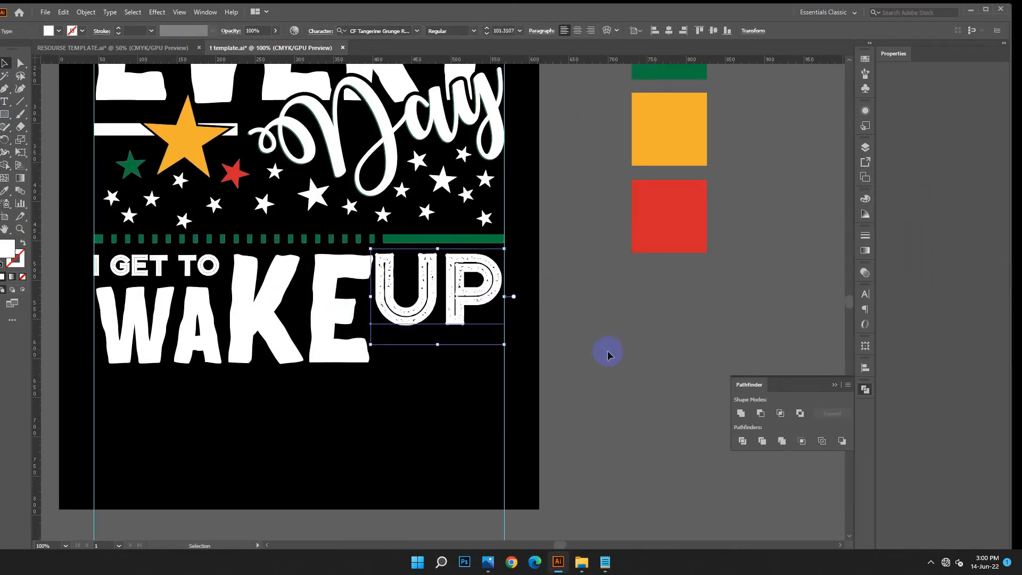
left_click(593, 308)
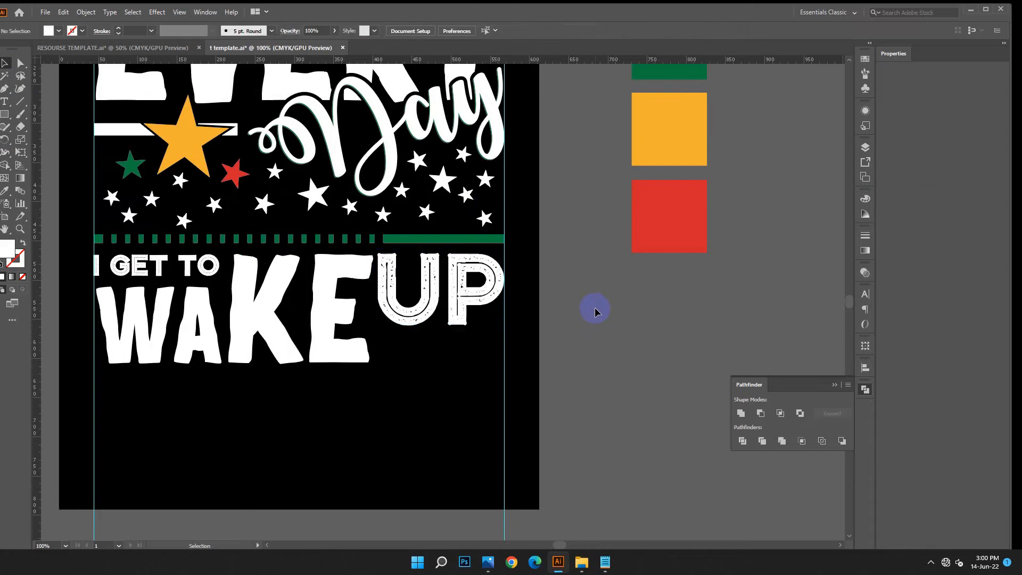
Step: Shrink UP to about 95.3 pt and nudge it right to widen the gap from KE
left_click(462, 322)
left_click_drag(508, 346, 498, 339)
key("Right")
key("Right")
key("Right")
key("Right")
key("Right")
key("Right")
key("Right")
key("Right")
key("Right")
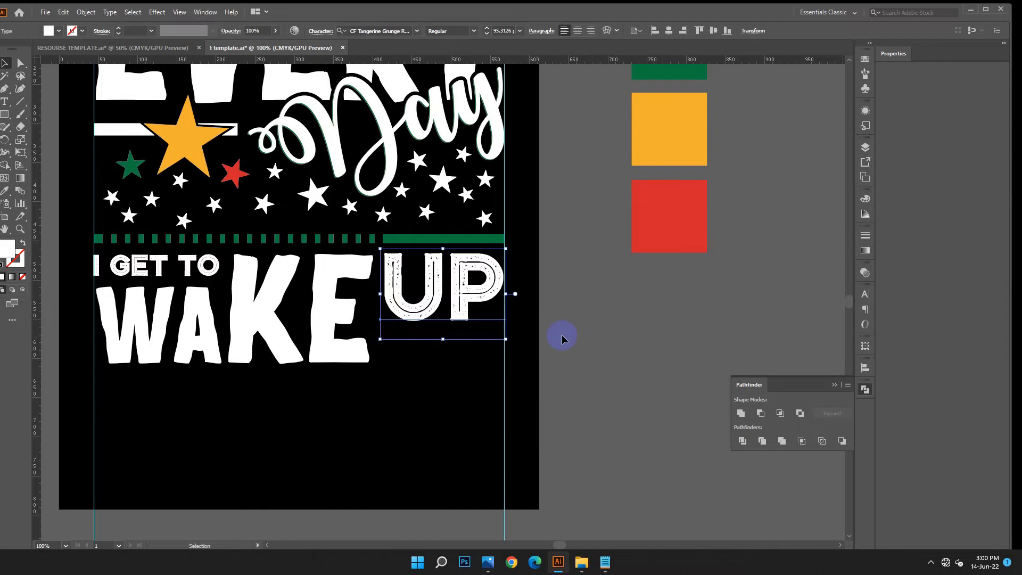
left_click(646, 346)
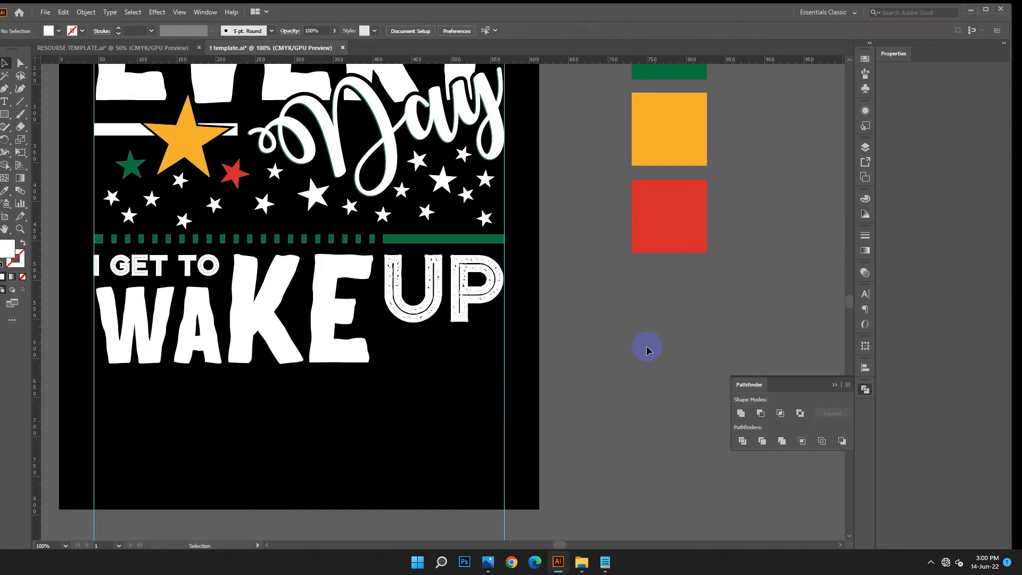
Step: Reduce UP further to about 91.6 pt and nudge it right against the guide below the solid green bar
scroll(613, 349, "down", 2)
left_click(407, 250)
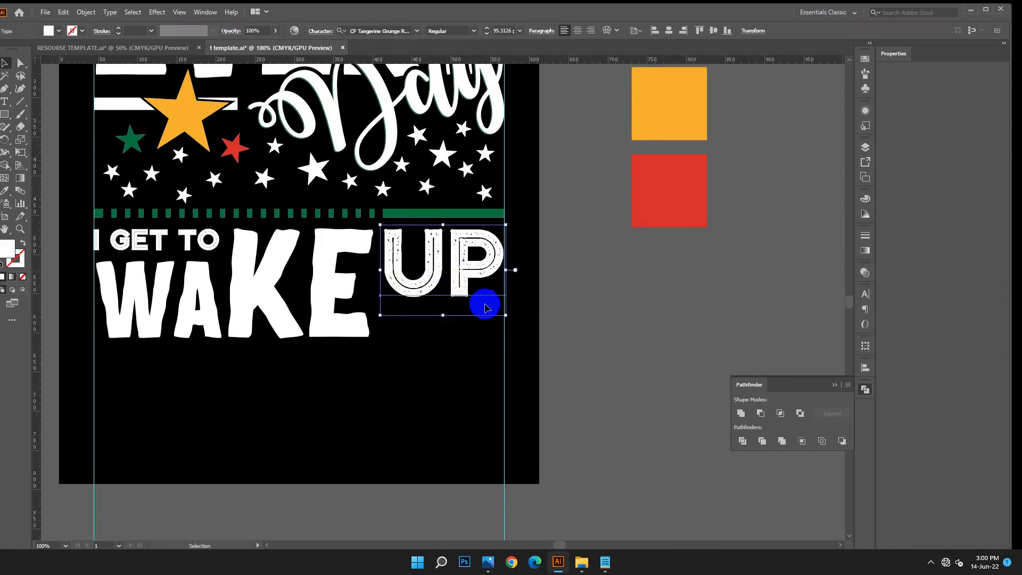
left_click(508, 318)
left_click(489, 266)
left_click_drag(506, 316, 500, 311)
key("Right")
key("Right")
key("Right")
key("Right")
key("Right")
key("Right")
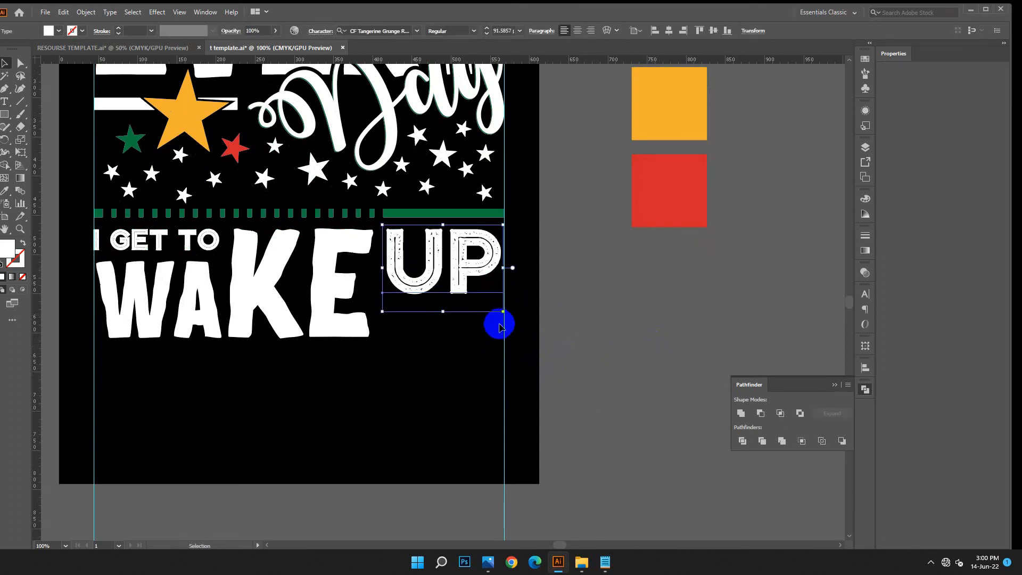
left_click(552, 295)
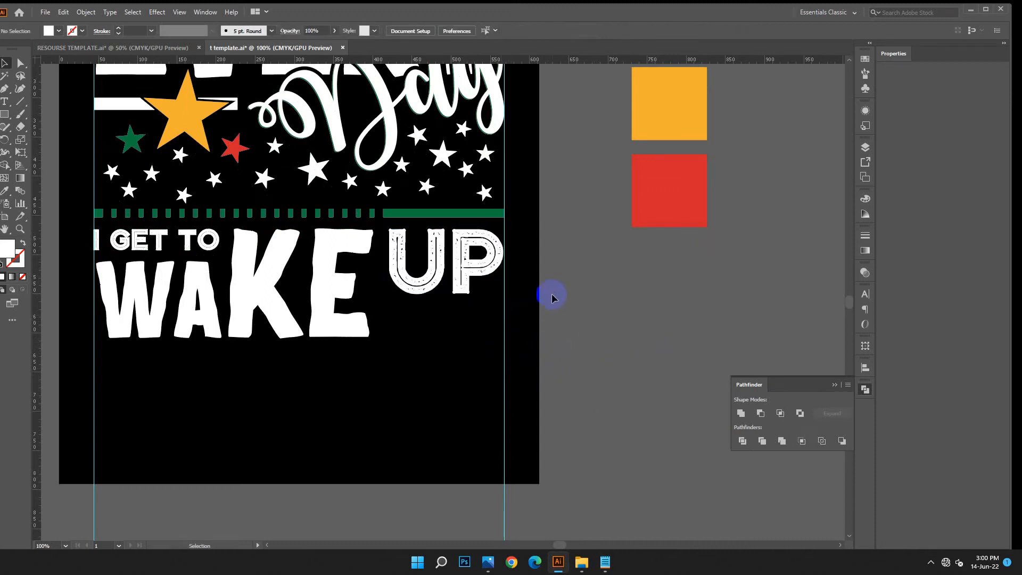
Step: Convert the enlarged UP beside WAKE to outlines
left_click(405, 253)
right_click(381, 266)
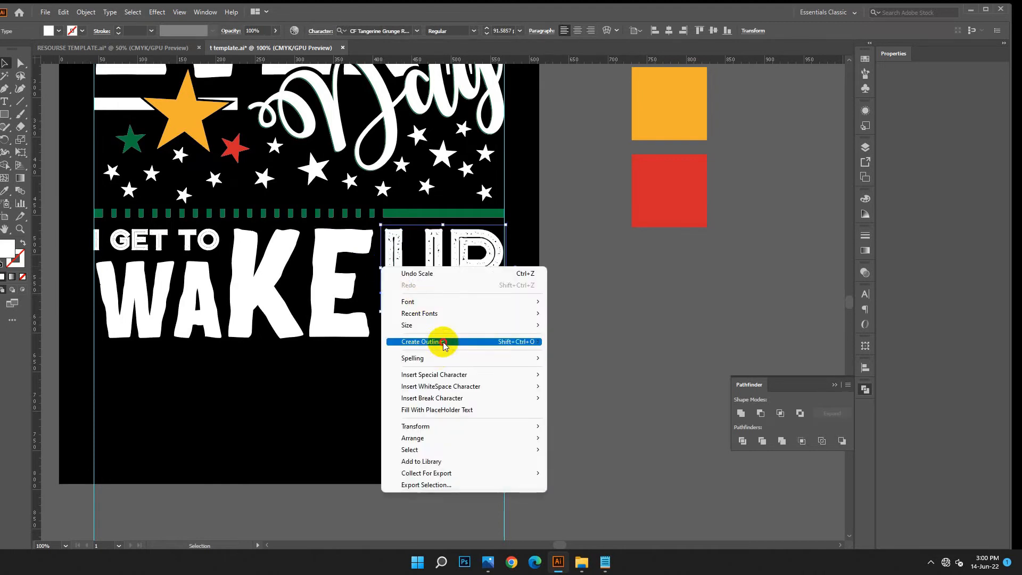
left_click(436, 343)
left_click(609, 340)
Step: Move the small pasteboard copy of UP onto the empty black area below WAKE
key("ctrl+minus")
scroll(361, 358, "down", 2)
left_click_drag(361, 358, 472, 357)
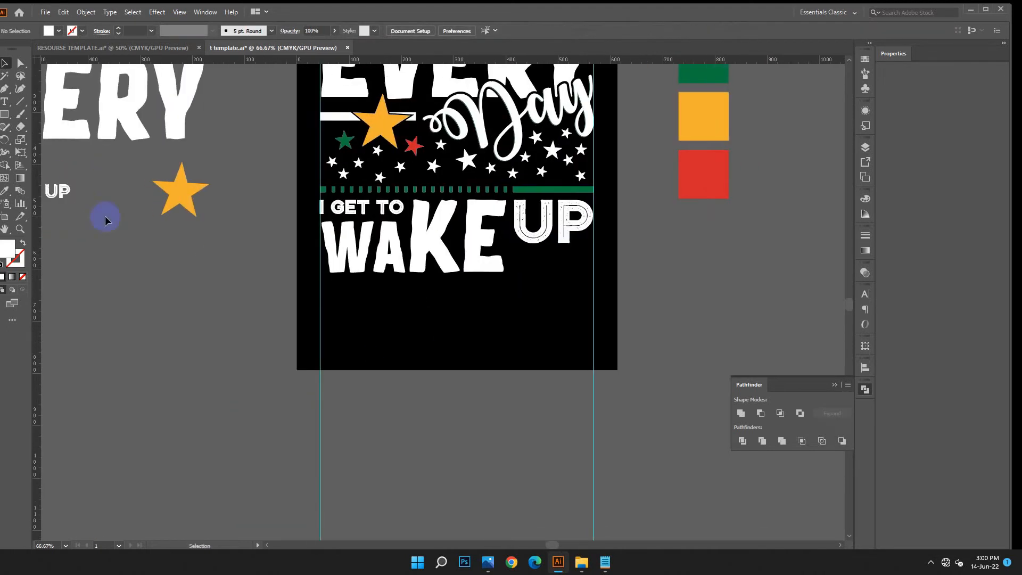
Step: Copy the text & BE from the Notepad document and return to Illustrator
type("UP")
left_click(605, 561)
left_click_drag(152, 325, 117, 324)
key("ctrl+c")
right_click(143, 324)
left_click(162, 370)
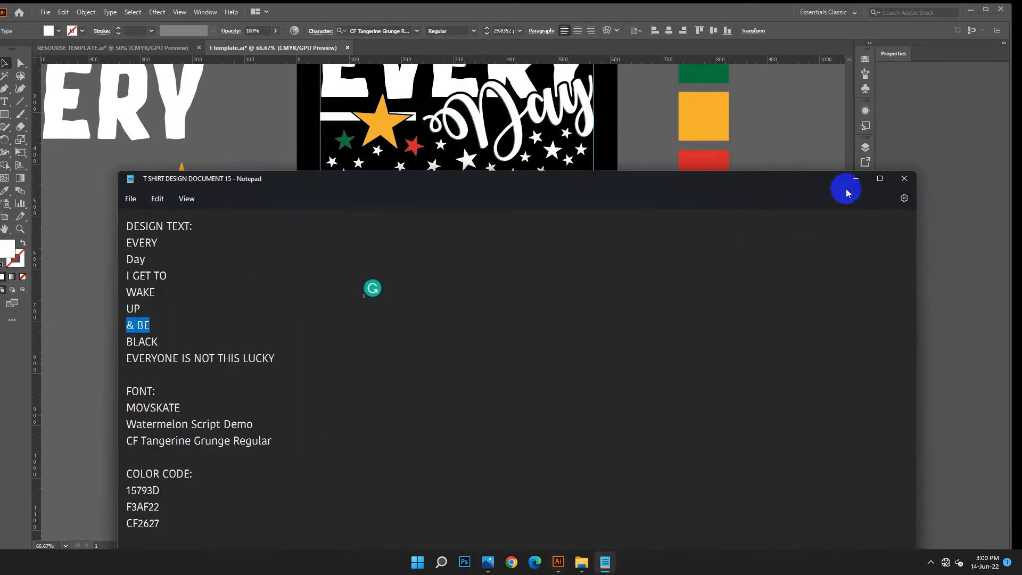
left_click(855, 178)
Step: Replace the text of the small UP below WAKE with & BE
left_click(4, 101)
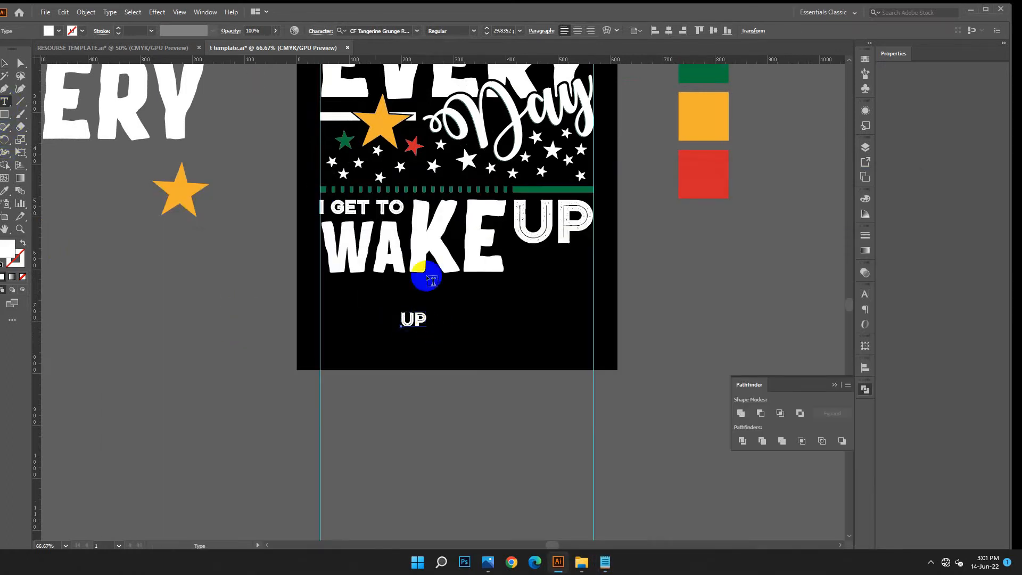
left_click_drag(433, 320, 354, 315)
left_click(60, 11)
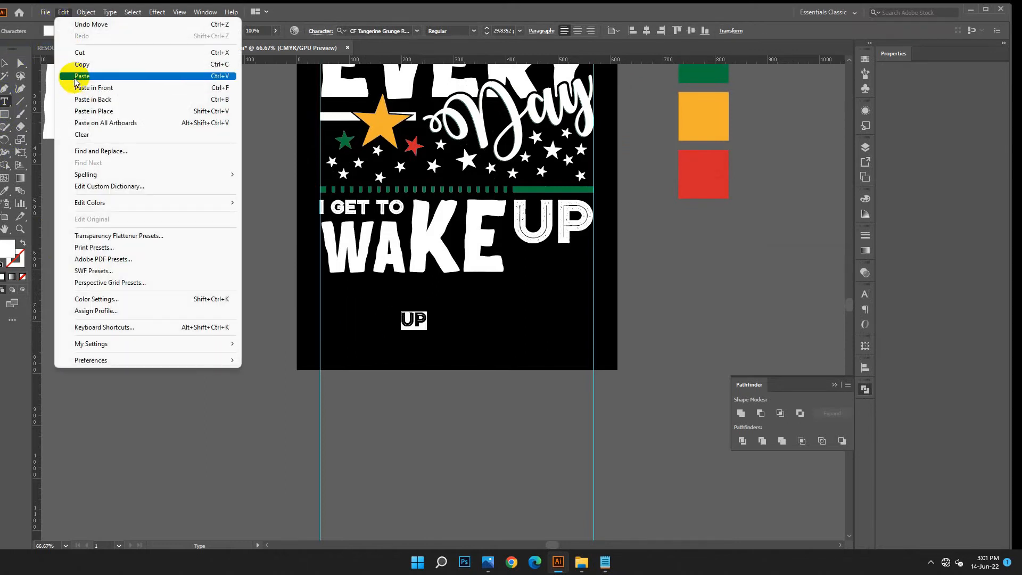
left_click(74, 64)
left_click(4, 64)
left_click(324, 402)
Step: Place & BE directly under the large UP, flush with the guide, and enlarge it to about 52.2 pt
left_click_drag(426, 324, 576, 275)
key("shift+Right")
key("shift+Right")
key("shift+Right")
left_click(567, 226)
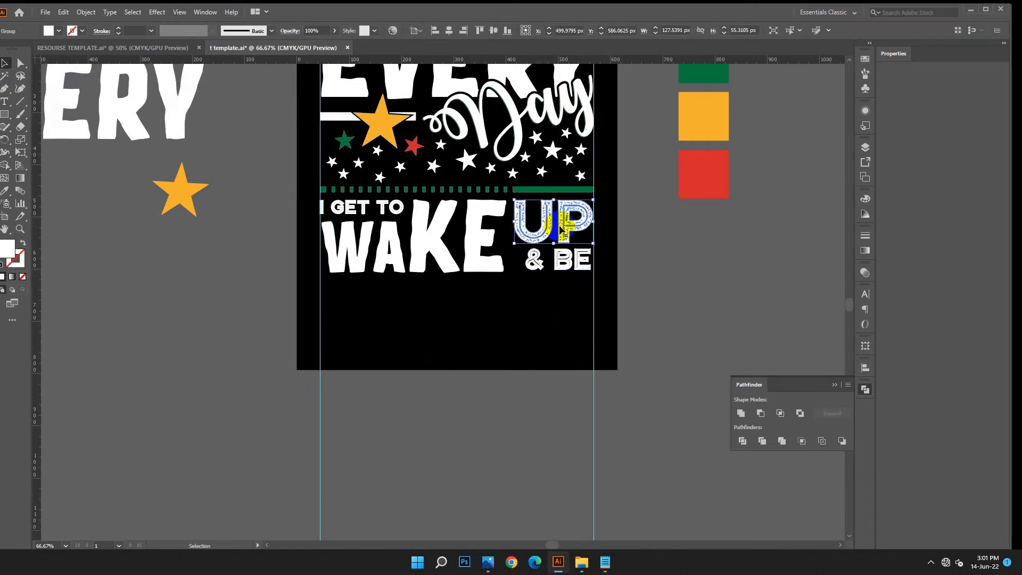
left_click(600, 287)
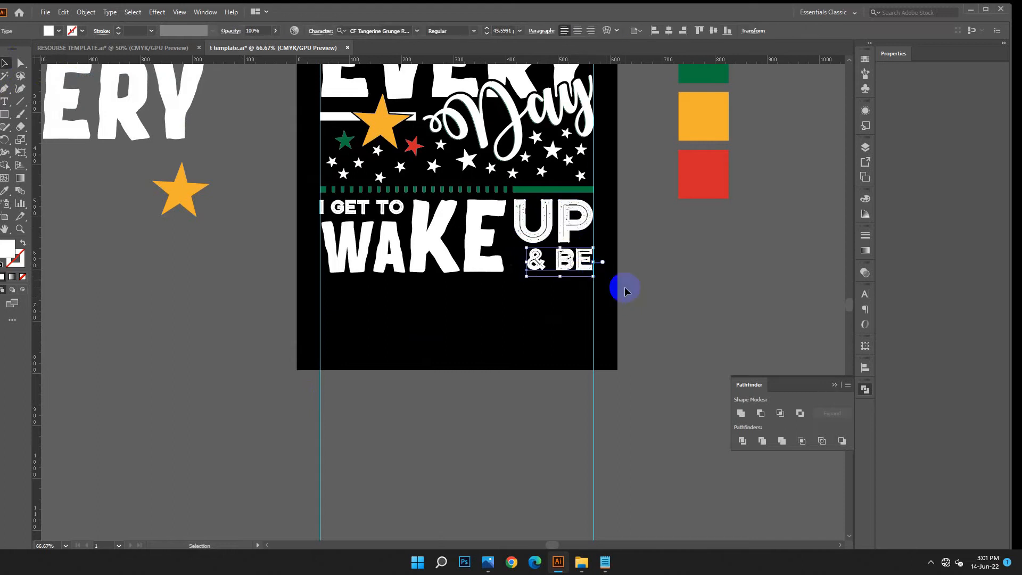
left_click(527, 265)
left_click_drag(526, 265, 515, 264)
Step: Convert & BE to outlines and stretch it toward KE to about 157 px wide
right_click(516, 263)
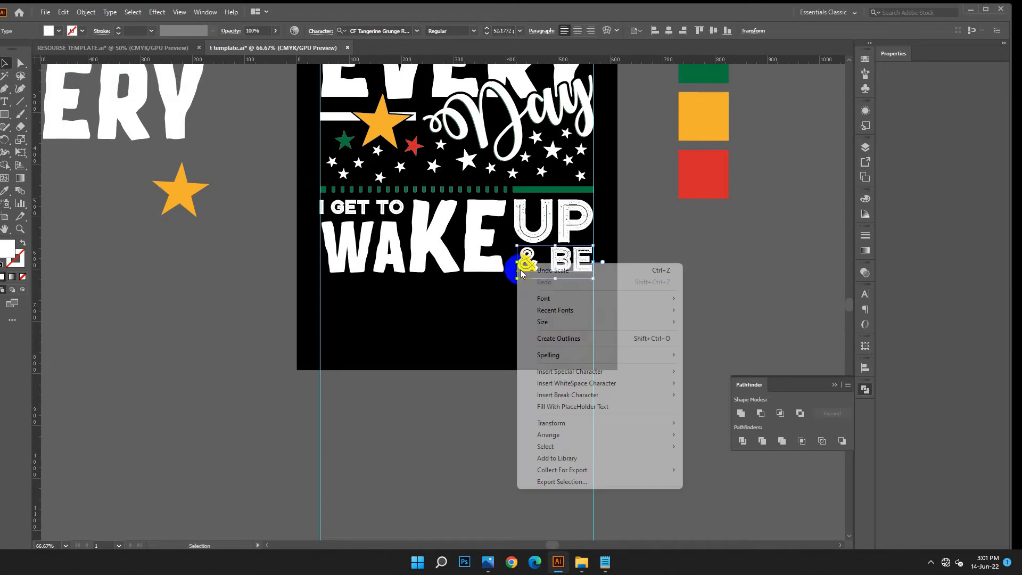
left_click(570, 338)
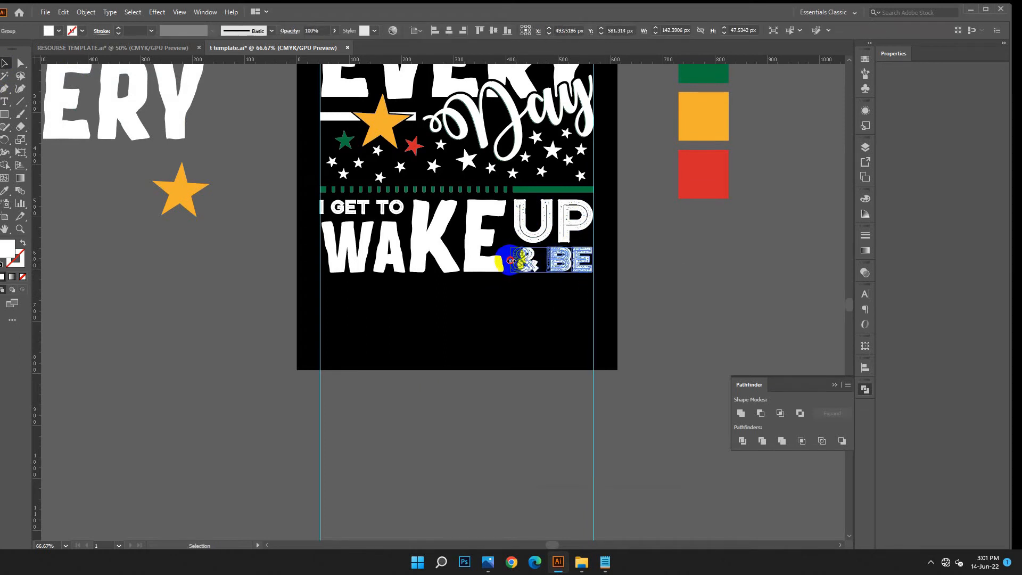
left_click(547, 318)
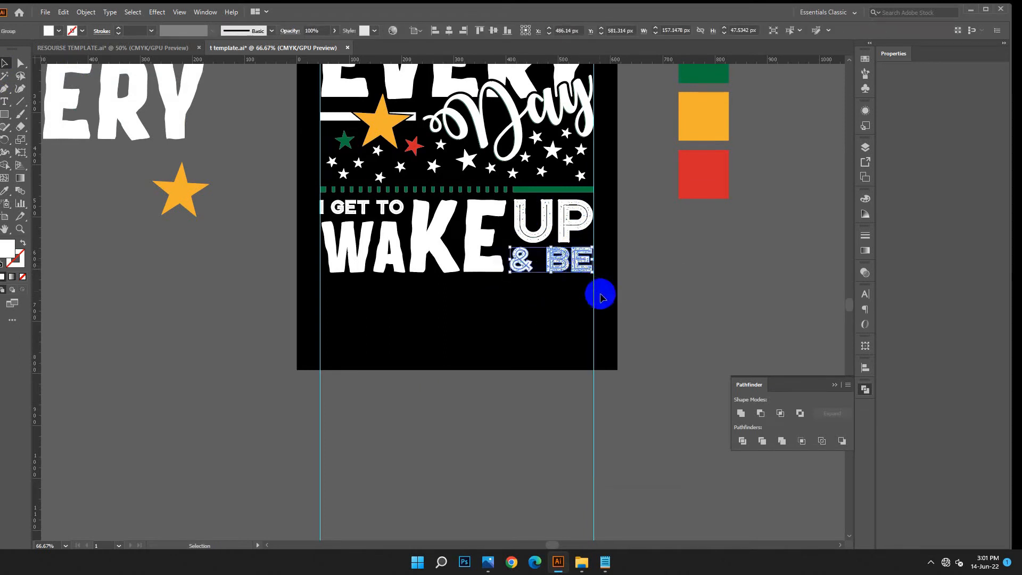
key("a")
Step: Move the pasteboard Day lettering down below the yellow star
key("ctrl+minus")
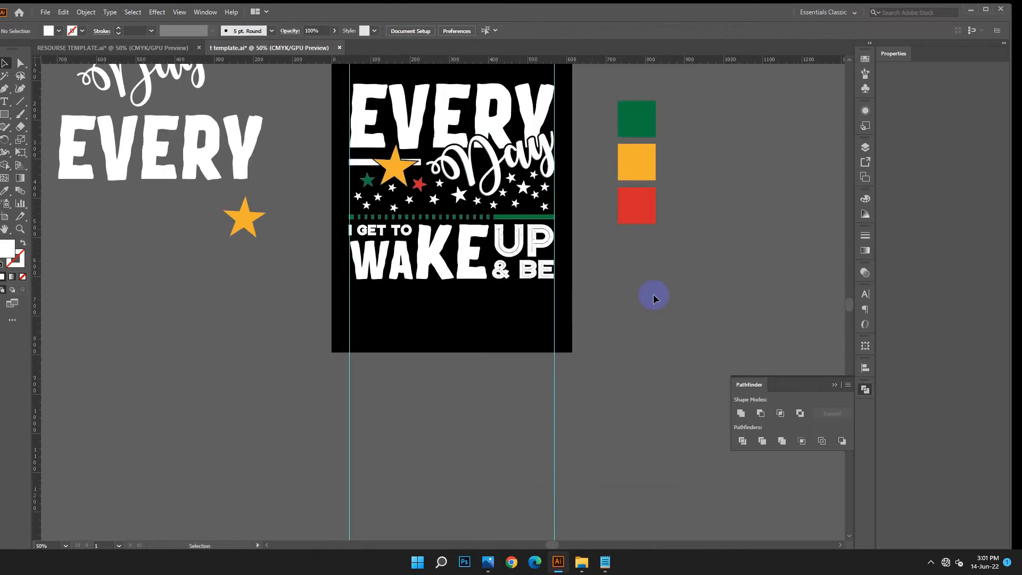
scroll(653, 294, "down", 1)
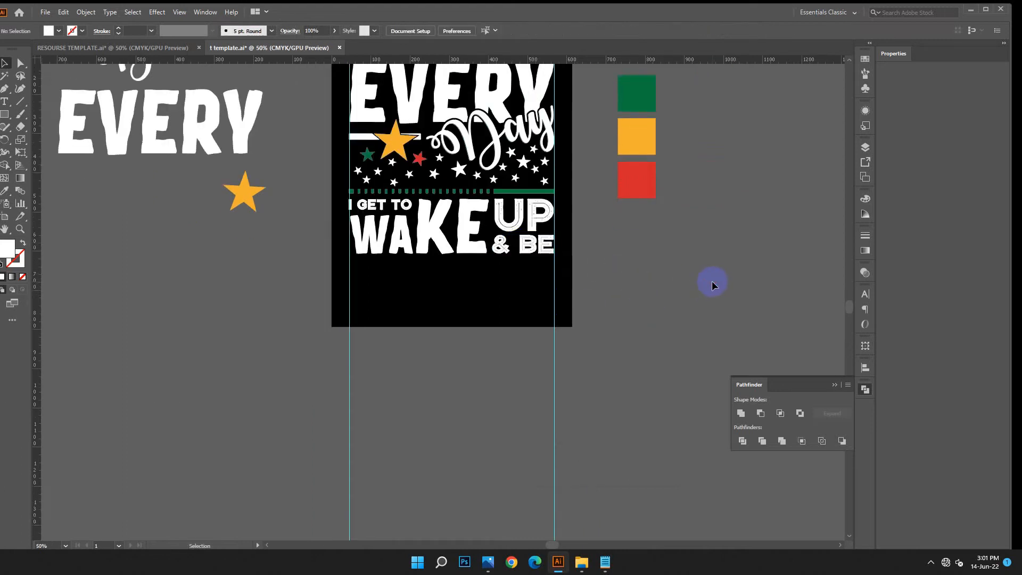
scroll(713, 285, "down", 1)
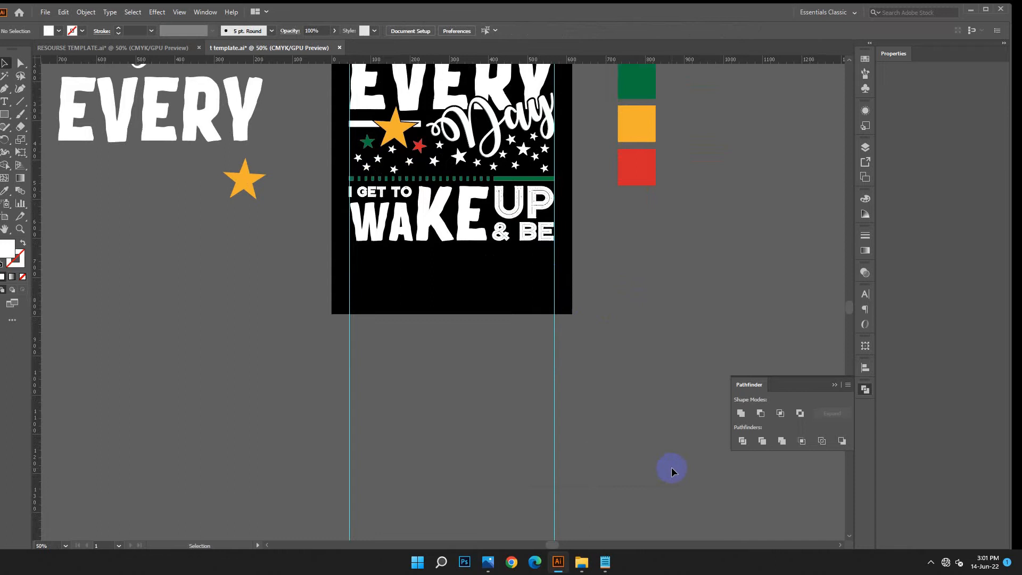
scroll(595, 283, "up", 2)
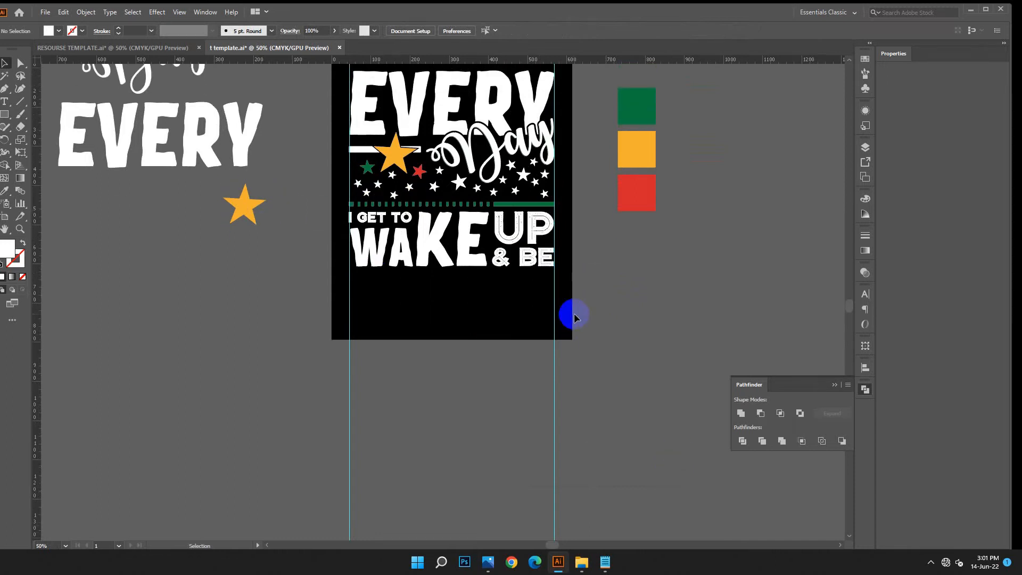
scroll(215, 159, "up", 4)
left_click_drag(149, 109, 190, 307)
Step: Copy the word BLACK from the Notepad document and return to Illustrator
left_click(606, 568)
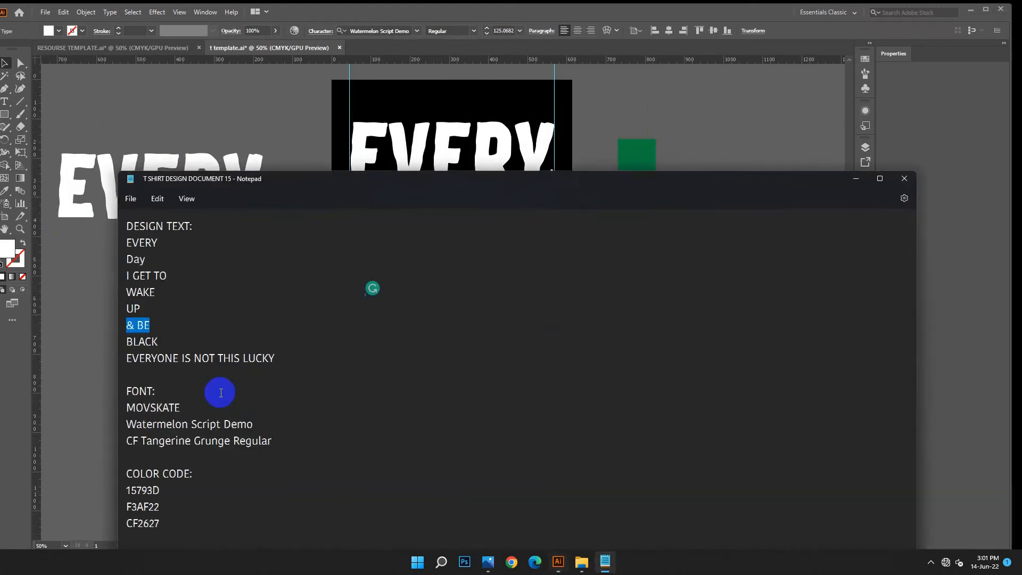
double_click(137, 343)
right_click(135, 343)
left_click(178, 181)
left_click(631, 165)
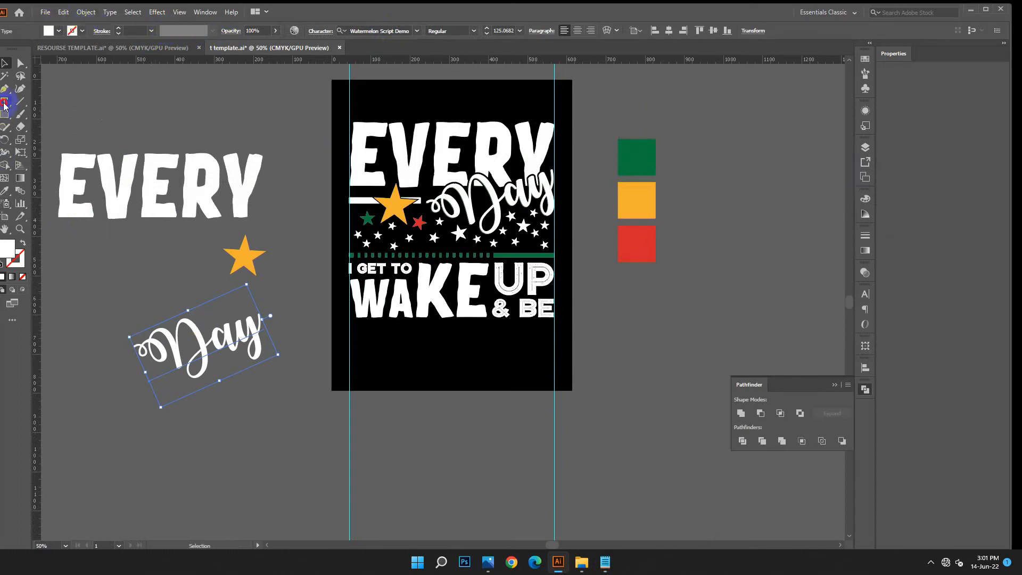
Step: Replace the pasteboard Day text with BLACK and lay it nearly level below the artboard
left_click_drag(260, 323, 114, 372)
left_click(63, 12)
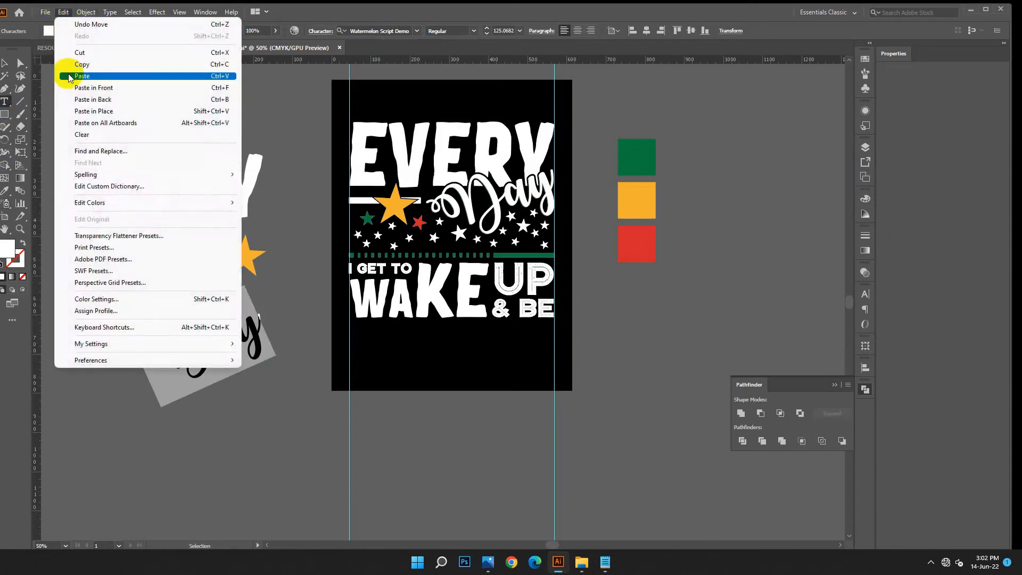
left_click(65, 82)
left_click(4, 64)
left_click_drag(426, 307, 442, 487)
left_click(5, 101)
left_click(408, 452)
left_click(63, 11)
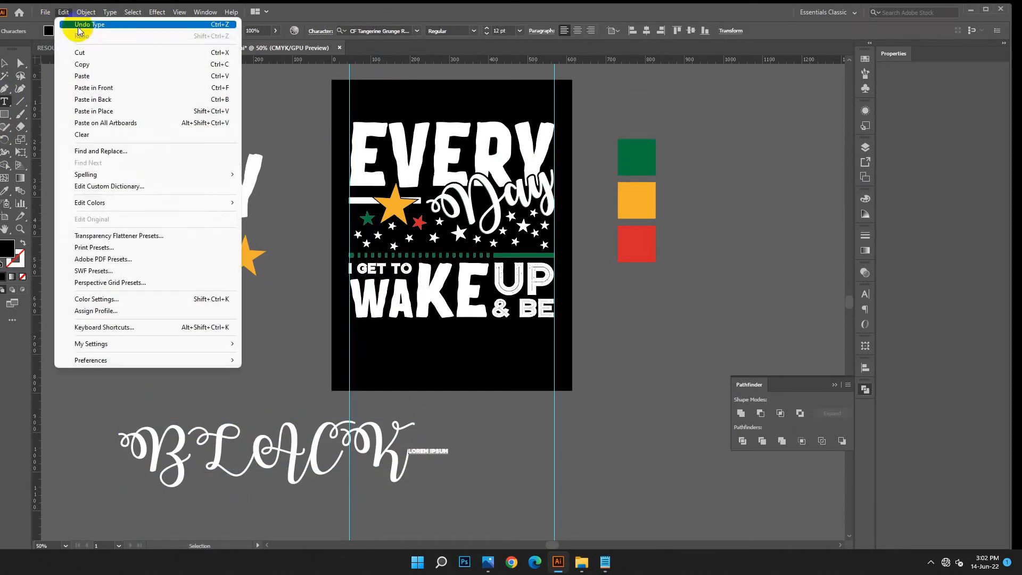
left_click(75, 26)
Step: Retype the letters after the B in lowercase so the script text reads Black
left_click(410, 444)
key("BackSpace")
key("BackSpace")
key("BackSpace")
key("BackSpace")
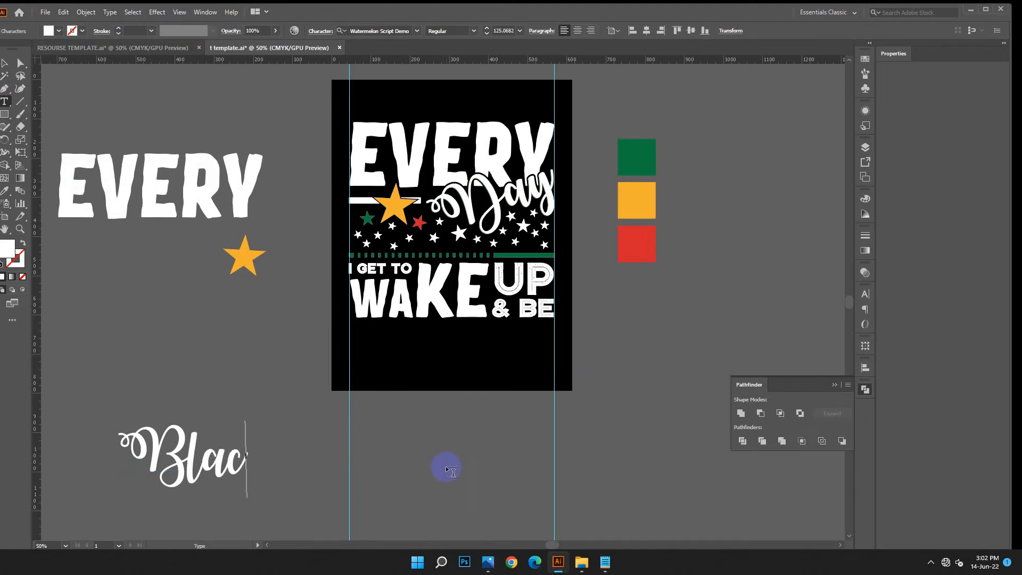
key("Escape")
Step: Shrink Black to about 57.1 pt and place it over the lower edge of WA, starting at the guide
left_click_drag(278, 500, 405, 346)
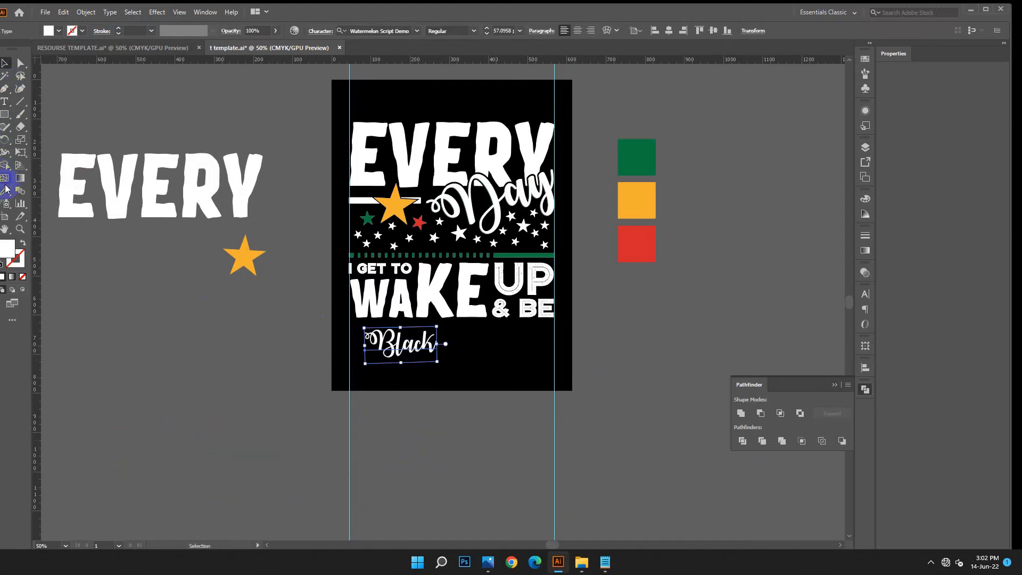
left_click(480, 380)
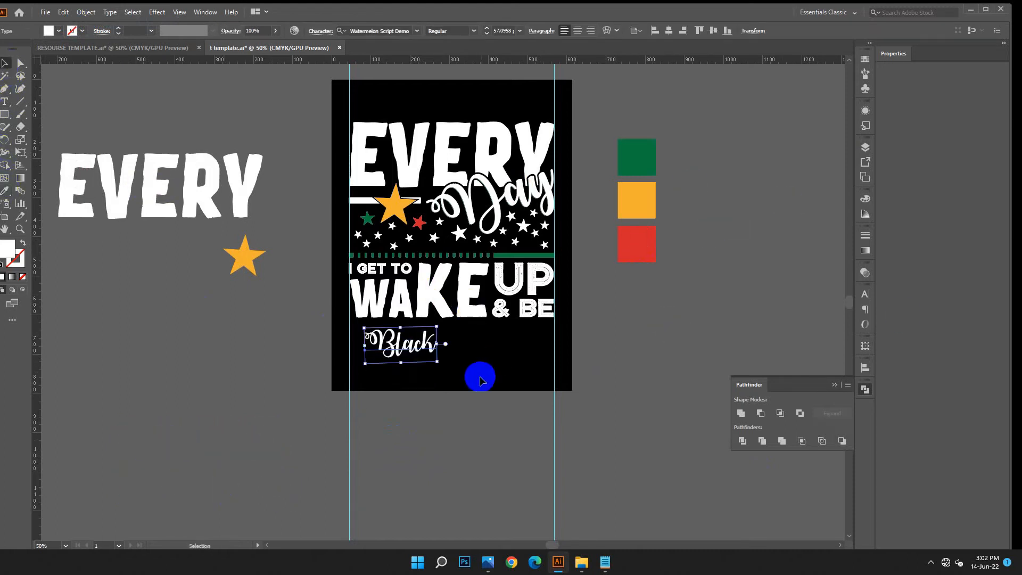
key("ctrl+plus")
key("ctrl+plus")
left_click_drag(630, 354, 566, 373)
left_click(565, 372)
mouse_move(417, 327)
left_mouse_down()
mouse_move(389, 294)
mouse_move(431, 314)
left_mouse_up()
left_click_drag(353, 293, 347, 291)
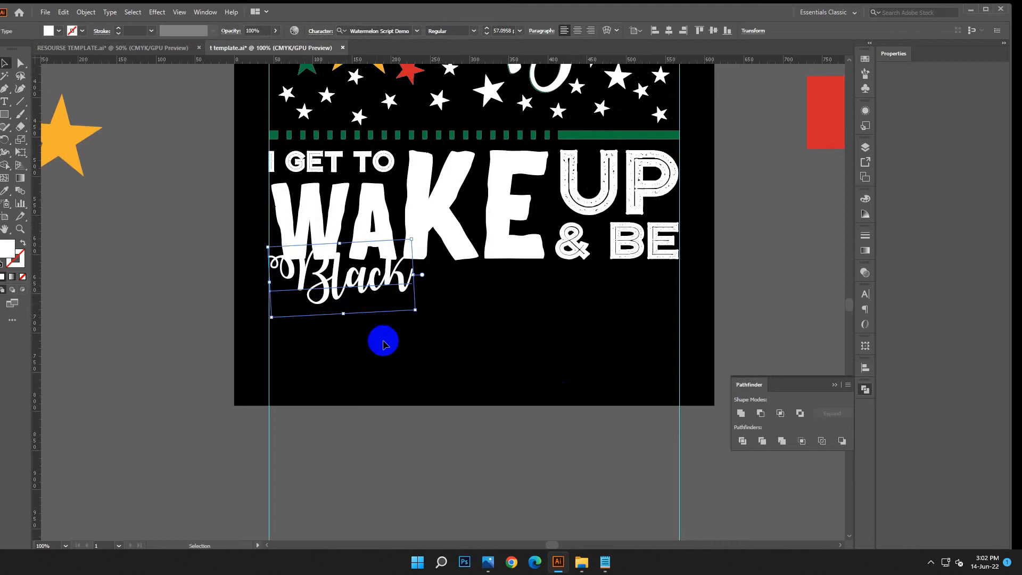
Step: Enlarge Black to about 59.6 pt and nudge it up slightly over WA
left_click_drag(414, 309, 422, 316)
key("Up")
key("Up")
key("Up")
key("Down")
key("Down")
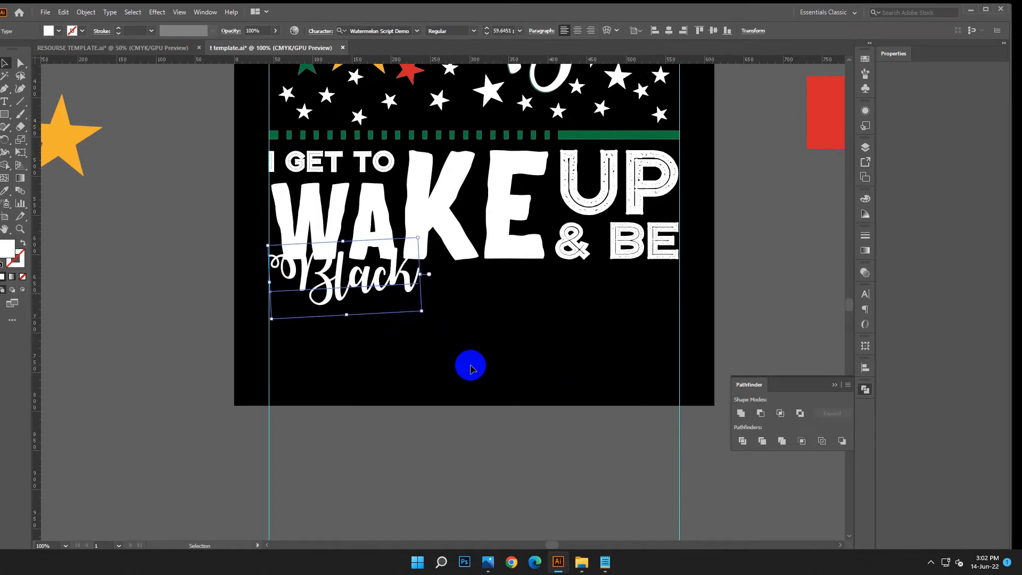
key("Up")
left_click(470, 366)
Step: Shift Black slightly upward and convert it to outlines
left_click(392, 286)
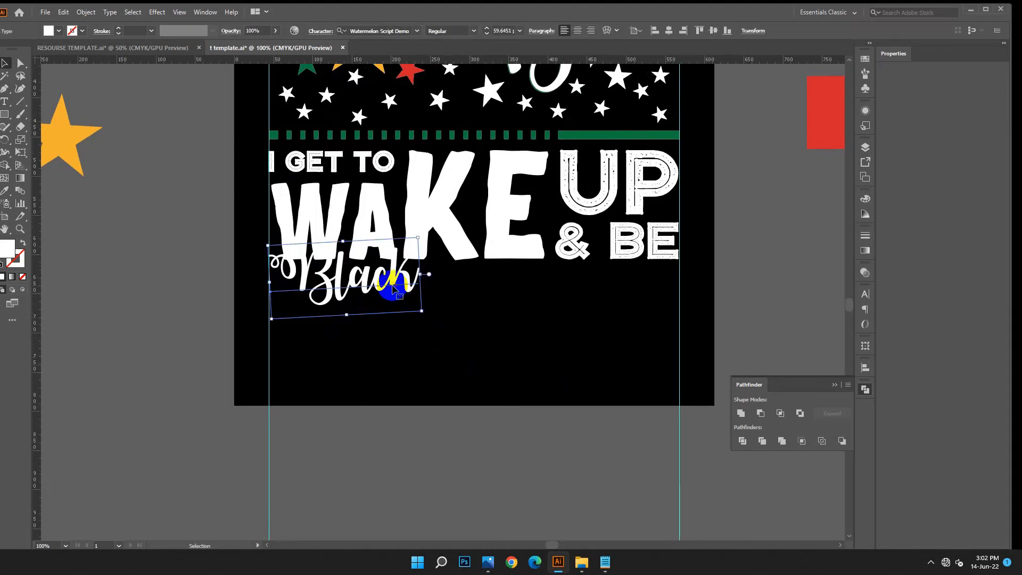
left_click_drag(393, 291, 393, 287)
right_click(392, 286)
left_click(445, 365)
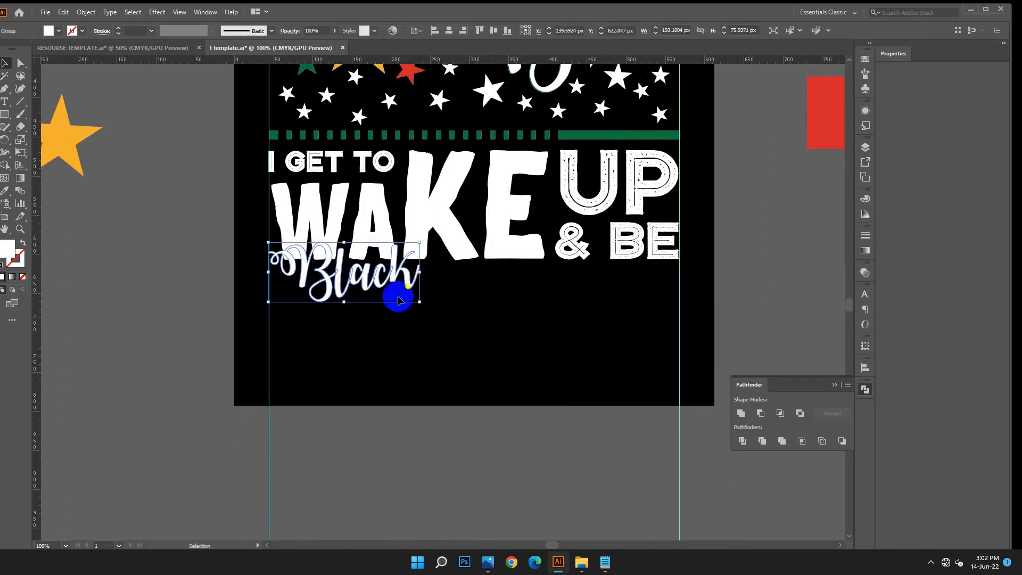
Step: Apply Offset Path to the outlined Black lettering to create an expanded outline around it
left_click(85, 12)
left_click(86, 12)
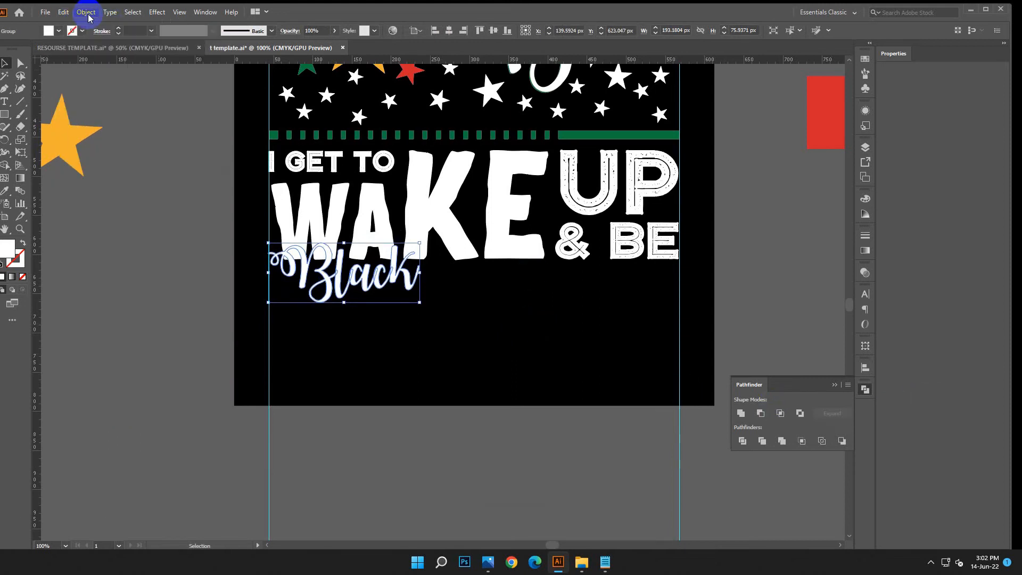
left_click(85, 11)
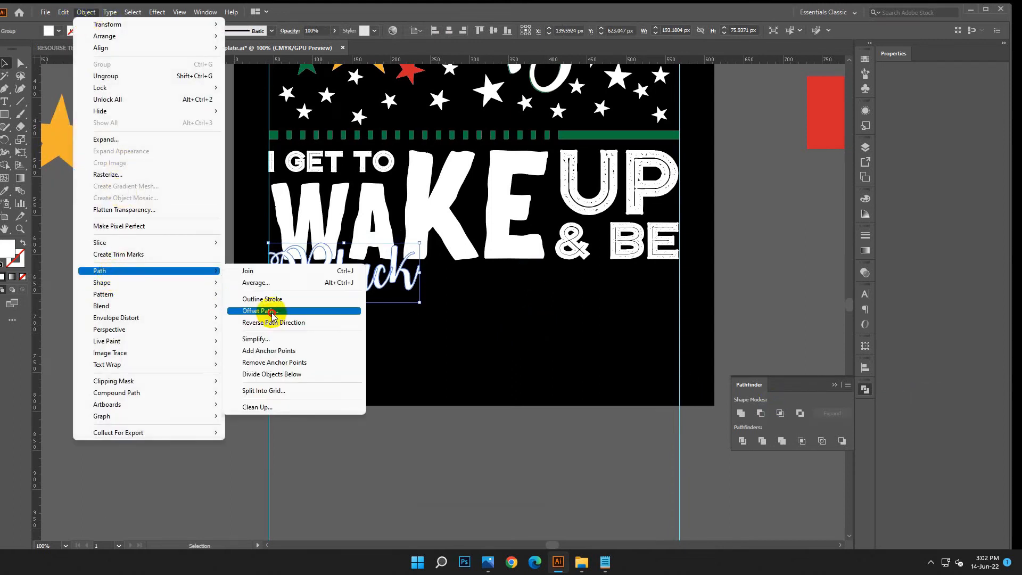
left_click(257, 311)
key("Up")
left_click(738, 371)
Step: Ungroup the offset Black lettering and unite its expanded letter shapes into a single shape
right_click(412, 287)
left_click(450, 381)
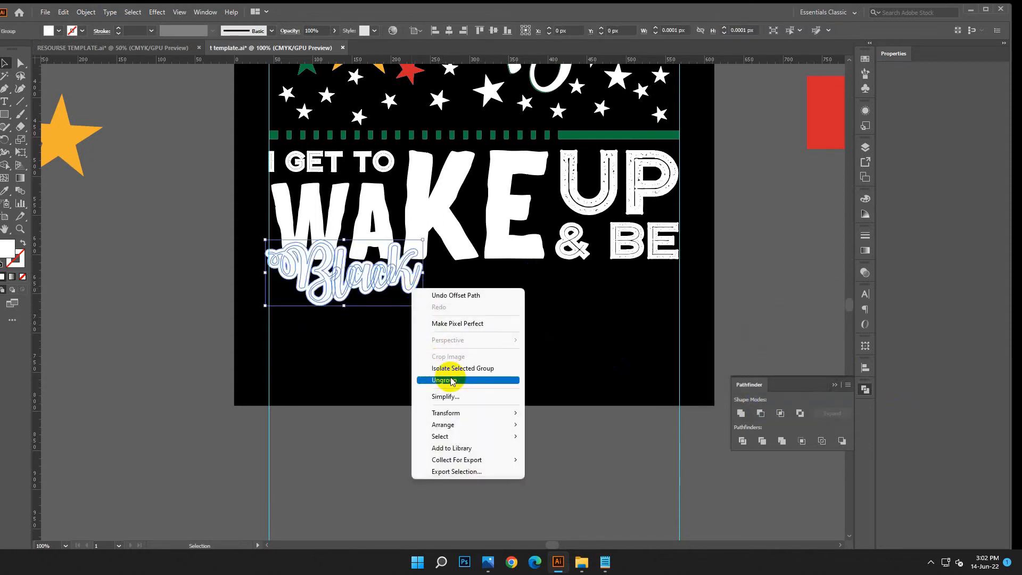
left_click(302, 286)
left_click(299, 292)
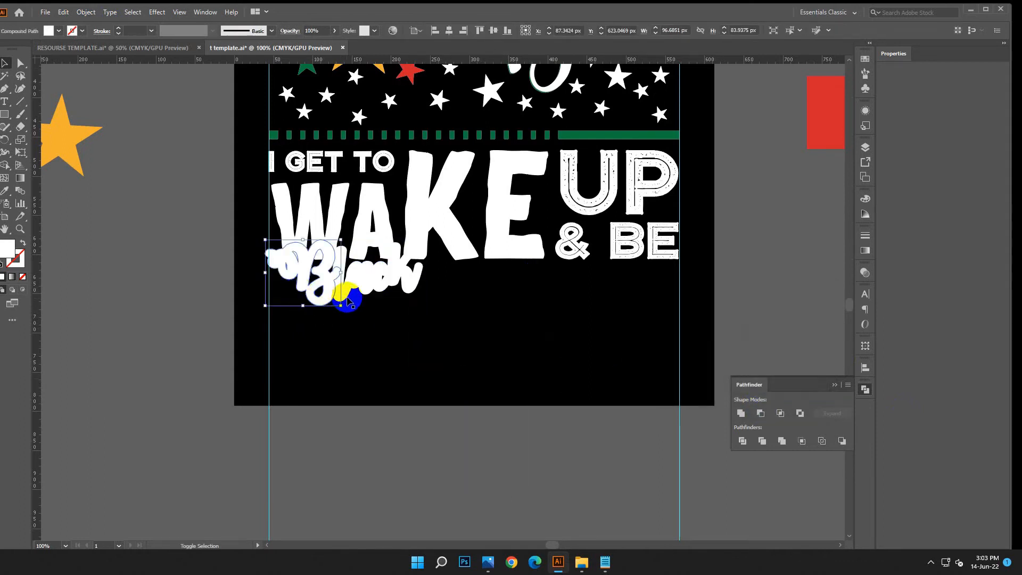
left_click(347, 299, "shift")
left_click(385, 300, "shift")
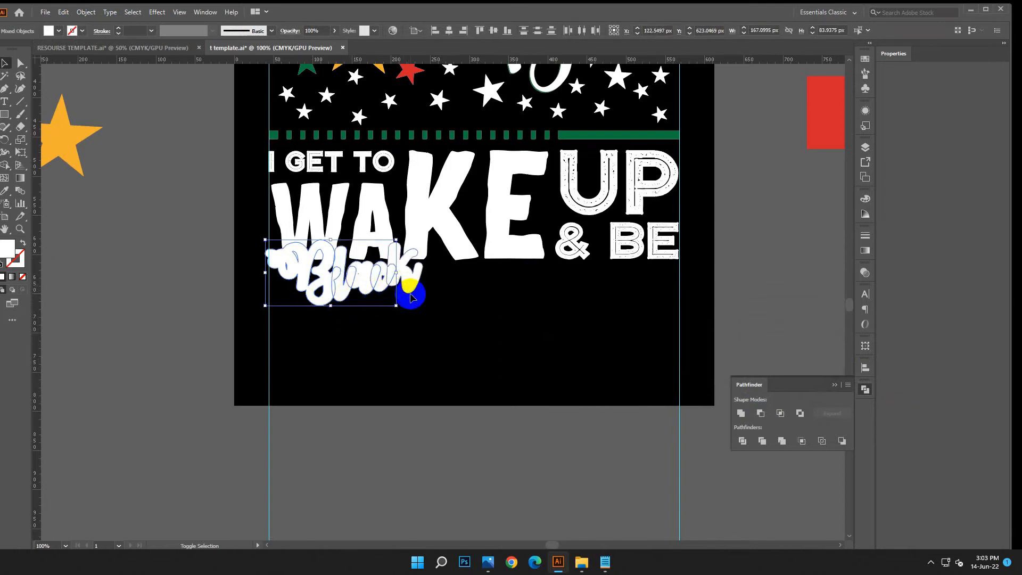
left_click(410, 297, "shift")
left_click(740, 413)
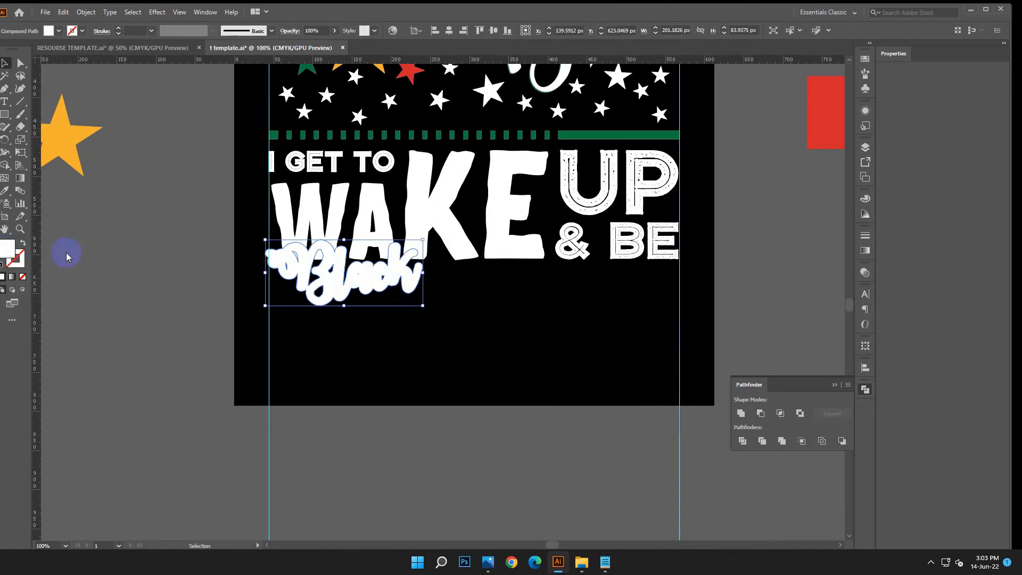
Step: Fill the united offset shape with black and bring it to the front
left_click(189, 346)
left_click(416, 219)
right_click(498, 331)
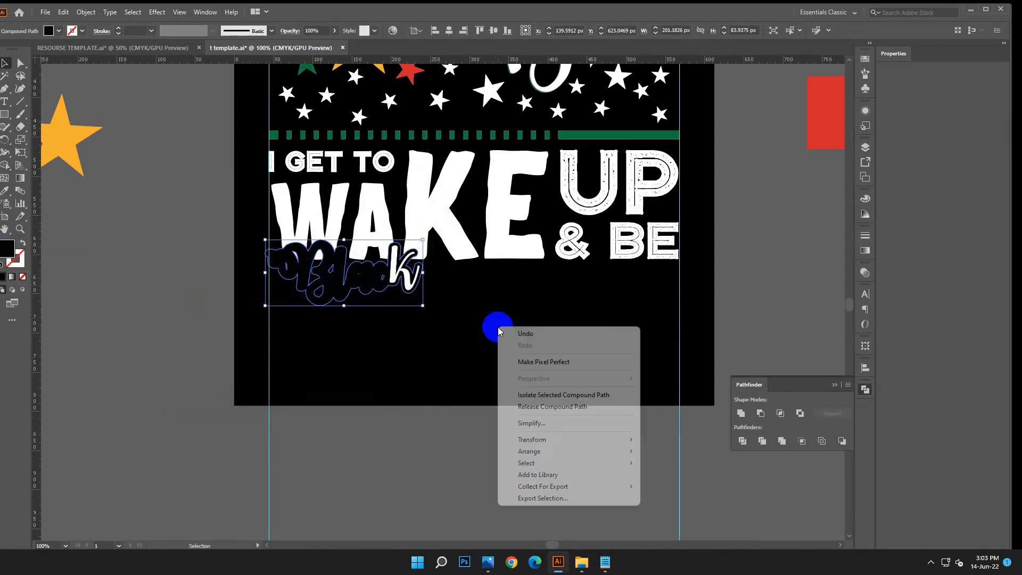
mouse_move(543, 451)
left_click(675, 454)
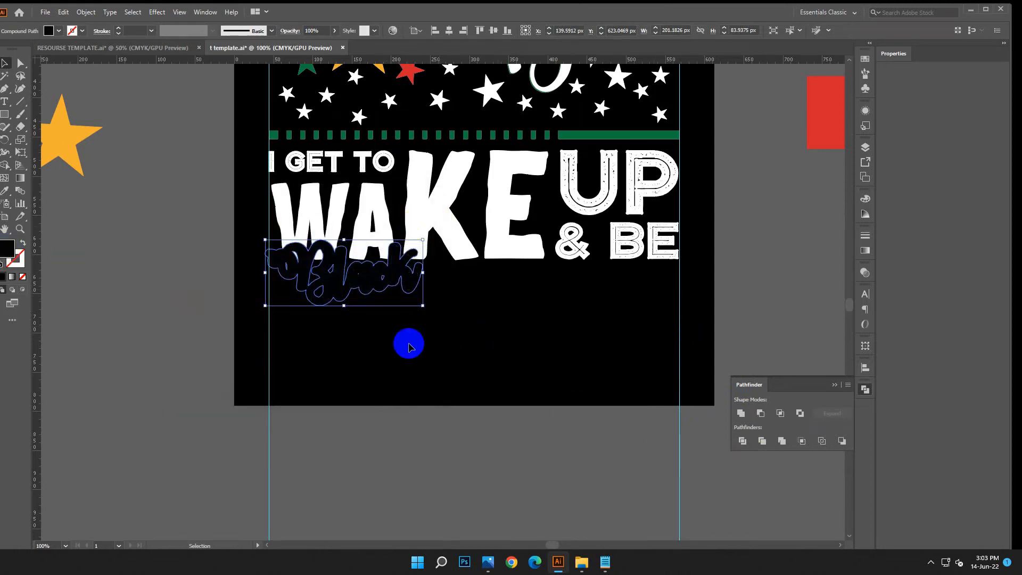
Step: Divide the WAKE letters with the black offset shape and delete the black pieces, leaving a gap around Black
left_click(378, 213, "shift")
left_click(464, 243, "shift")
left_click(740, 414)
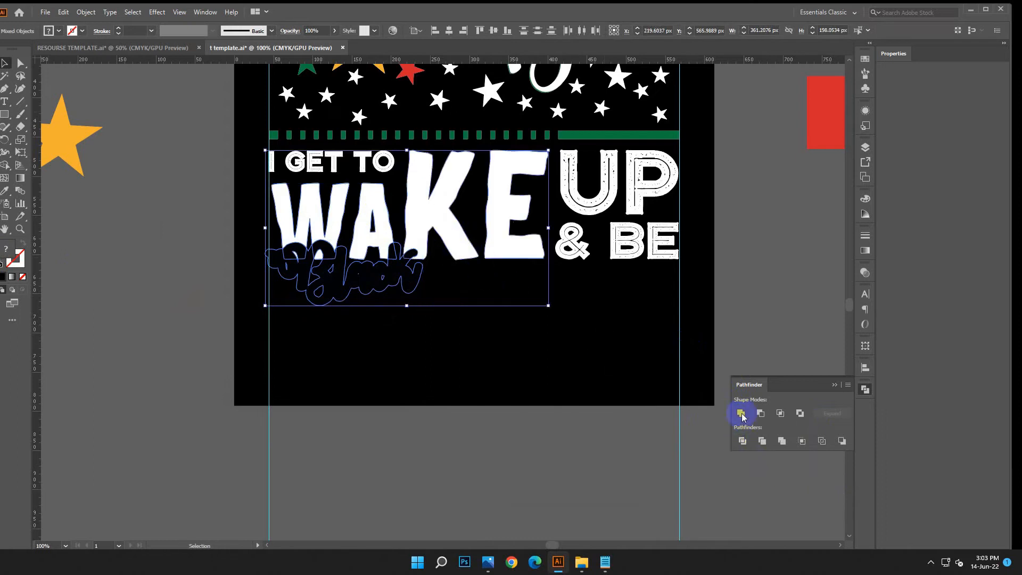
left_click(743, 441)
left_click(5, 76)
left_click(361, 277)
key("Delete")
left_click(5, 63)
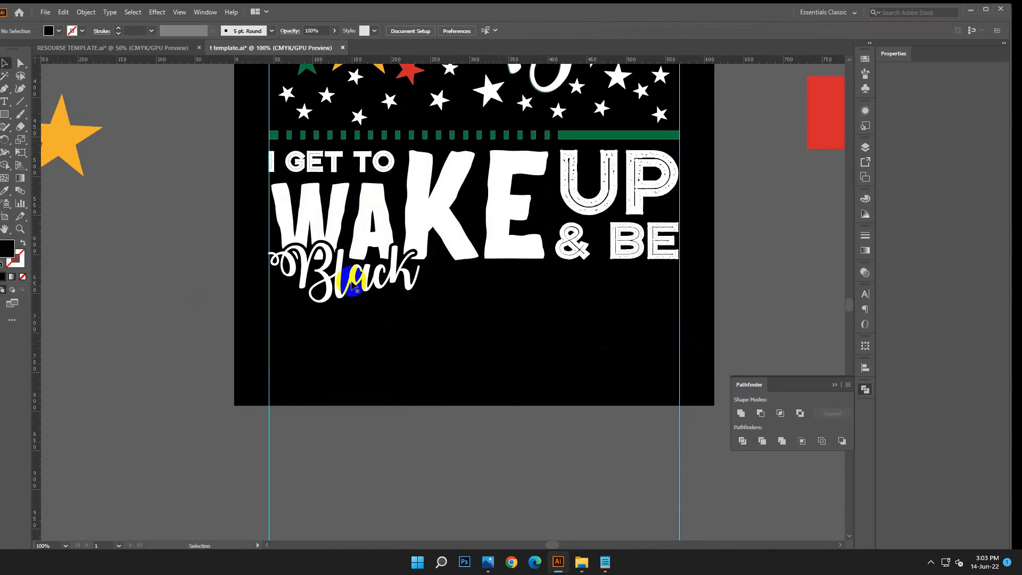
Step: Check the Juneteenth T-shirt Design 26 reference screenshot in Photos and return to the template
key("ctrl+minus")
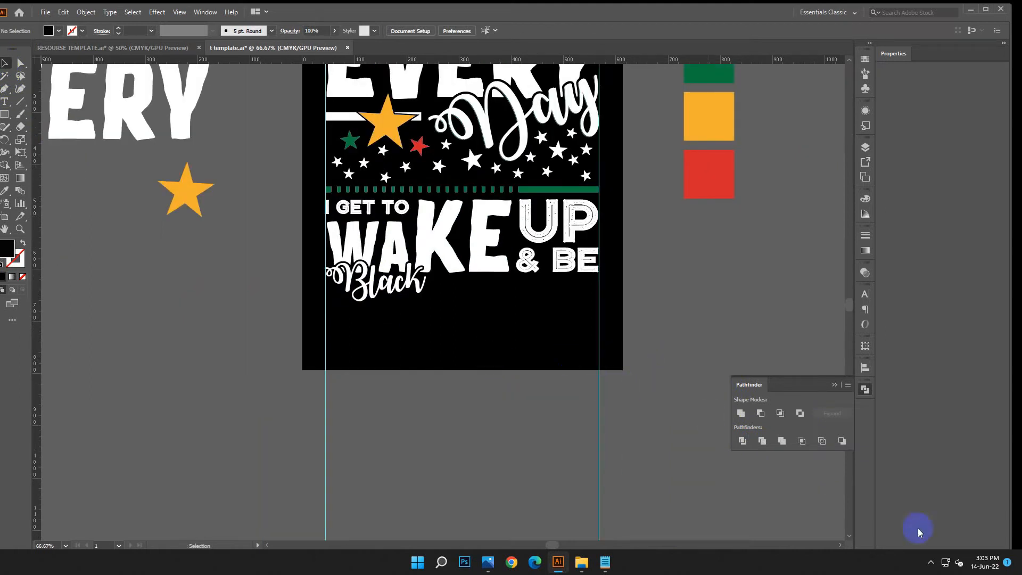
left_click(489, 561)
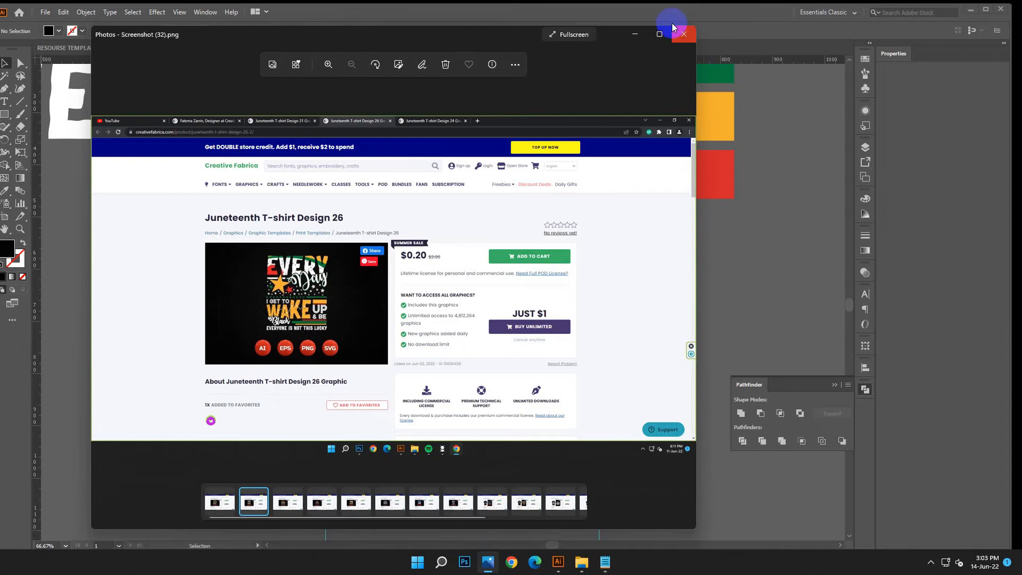
left_click(633, 33)
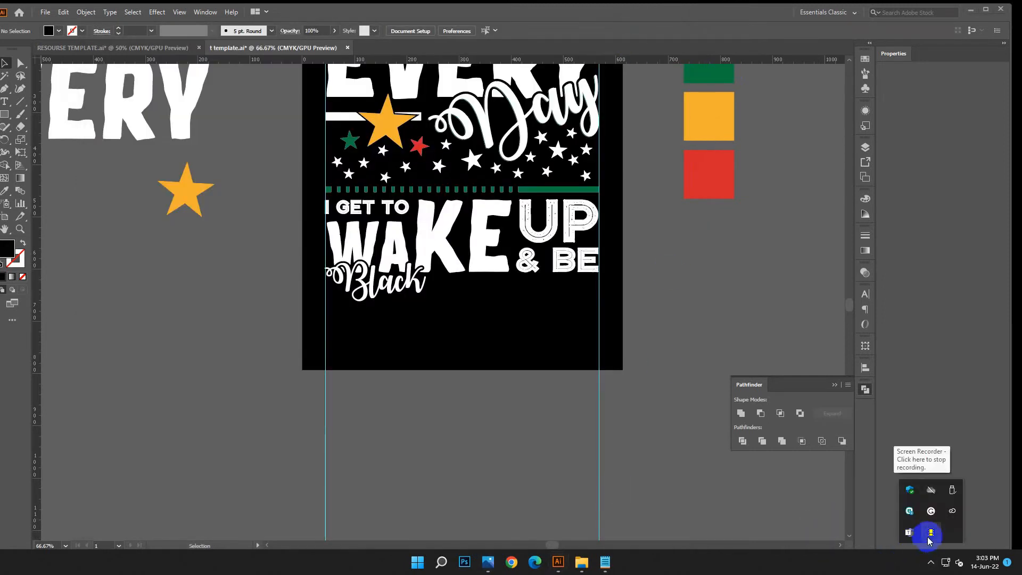
left_click(863, 390)
key("ctrl+1")
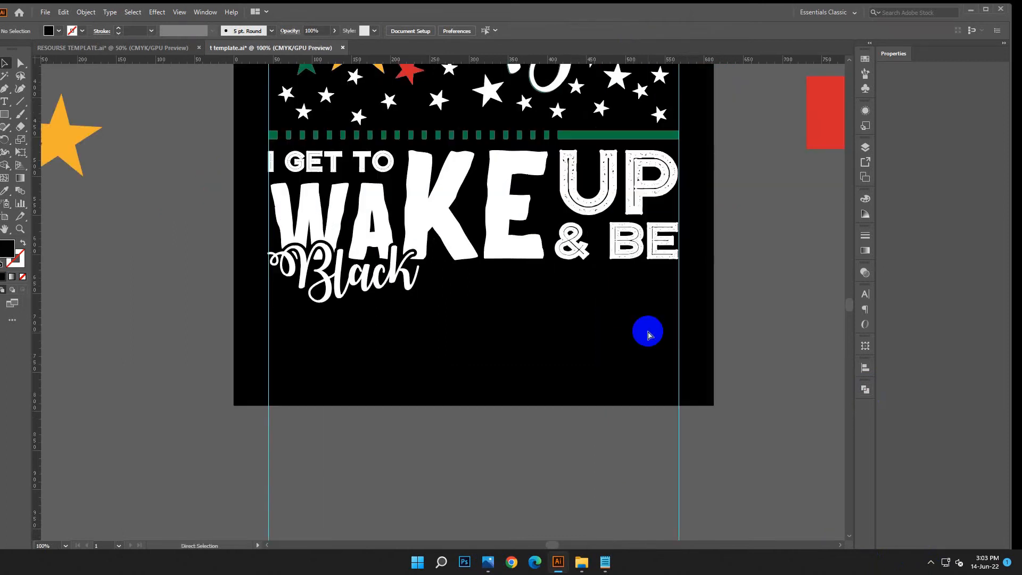
Step: Draw a thin bar about 230 × 7 px just below & BE and fill it with the white of the WA lettering
key("m")
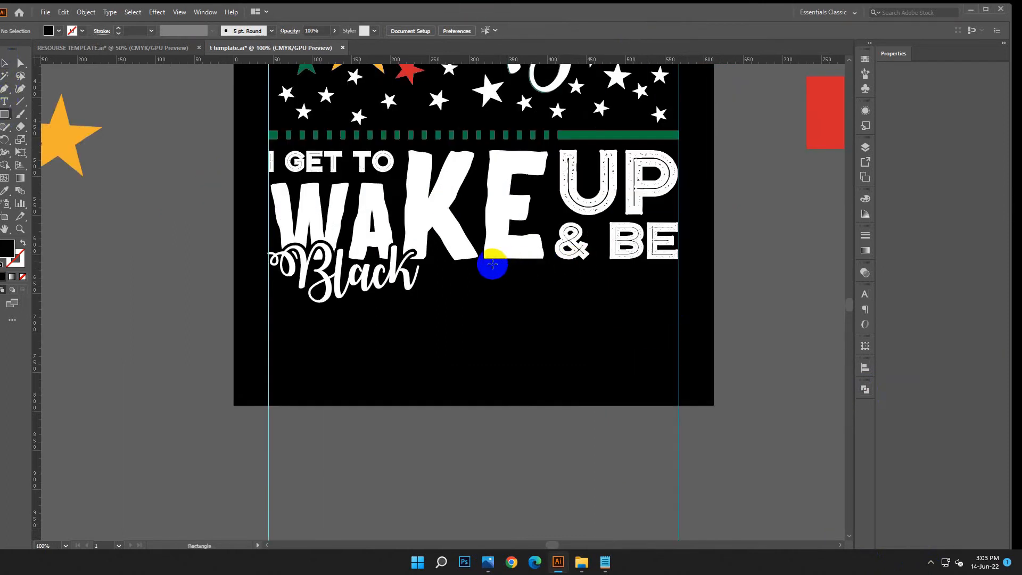
left_click_drag(498, 264, 678, 269)
left_click(3, 64)
left_click(5, 191)
left_click(365, 202)
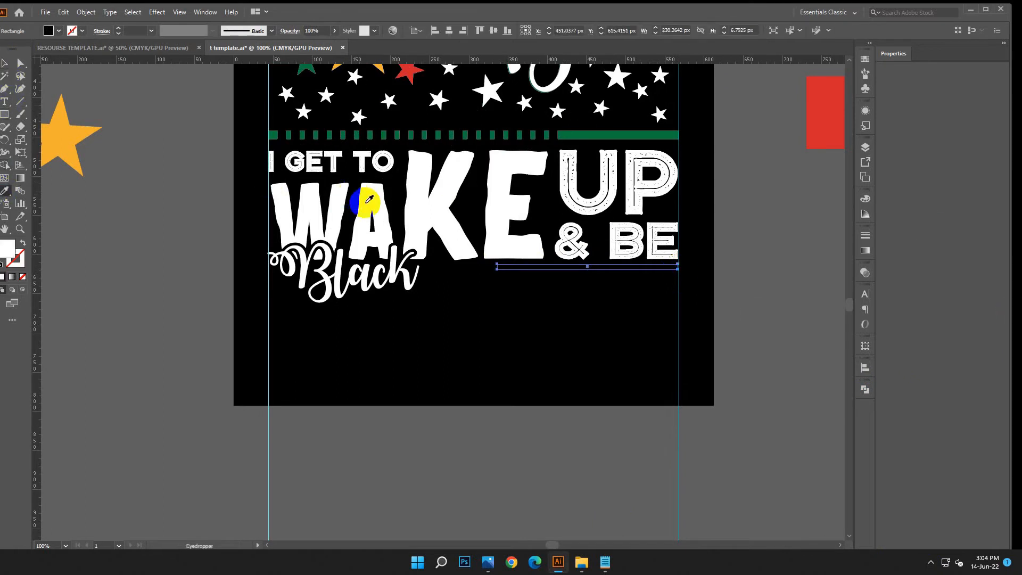
left_click(4, 64)
Step: Draw a thicker white bar about 316 × 16 px below the thin one, ending at the outer guide, and nudge it closer
left_click(580, 310)
key("m")
left_click_drag(432, 275, 679, 287)
key("v")
key("Up")
key("Up")
key("Up")
key("Up")
left_click(655, 302)
left_click(636, 284)
key("Down")
left_click(692, 285)
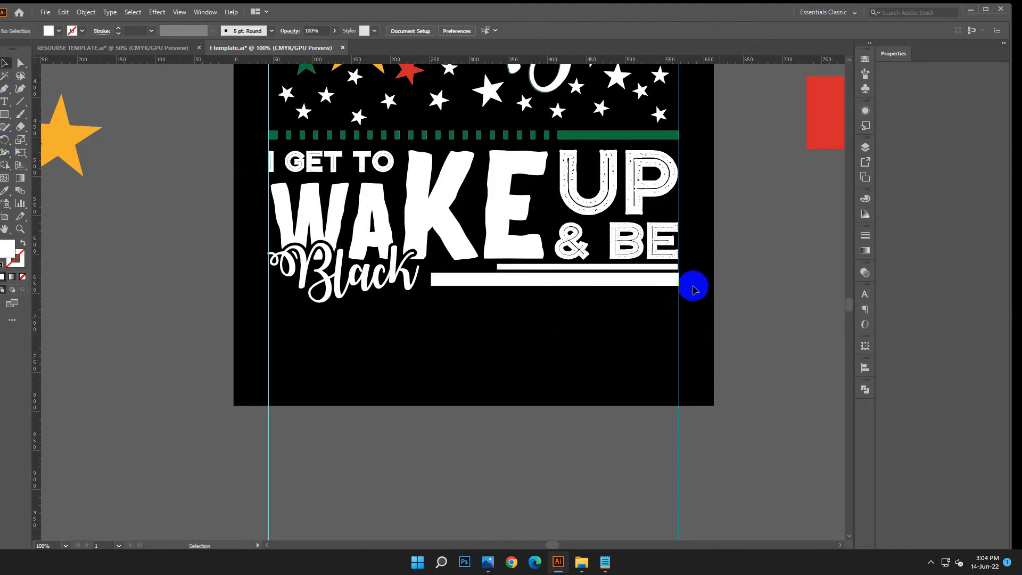
Step: Extend the thin bar's outer end to the guide, making it about 232 px wide
scroll(644, 271, "up", 3)
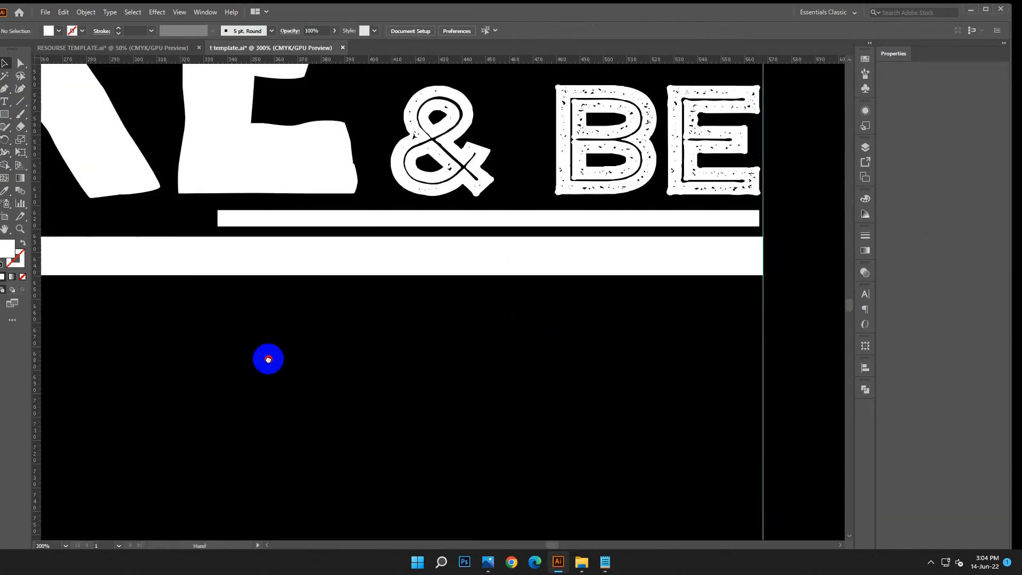
scroll(604, 237, "right", 2)
left_click(677, 231)
left_click_drag(677, 230, 679, 229)
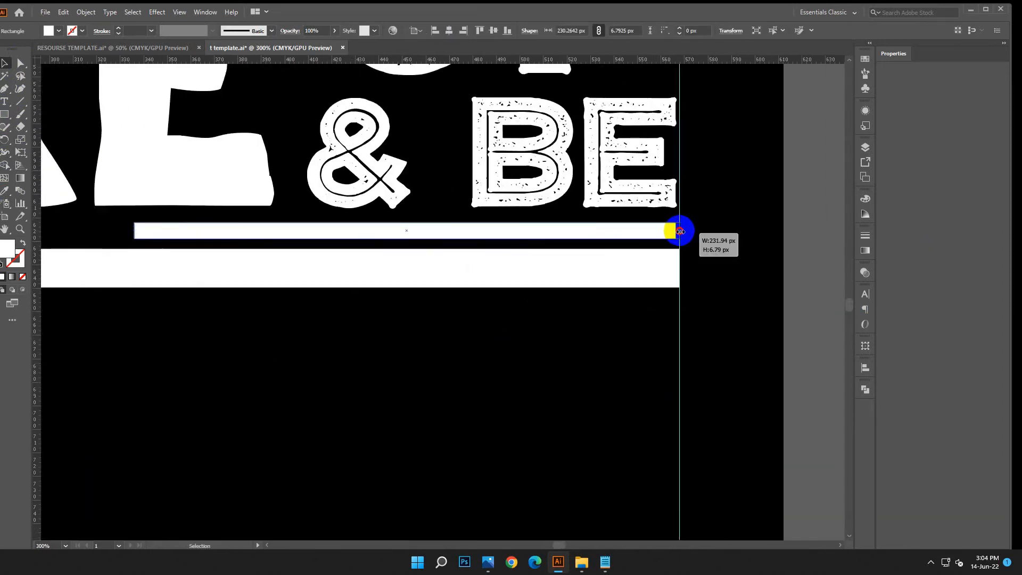
Step: Duplicate the thin bar below the thick one, then lengthen the copy toward Black and increase its height
left_click_drag(492, 229, 497, 307)
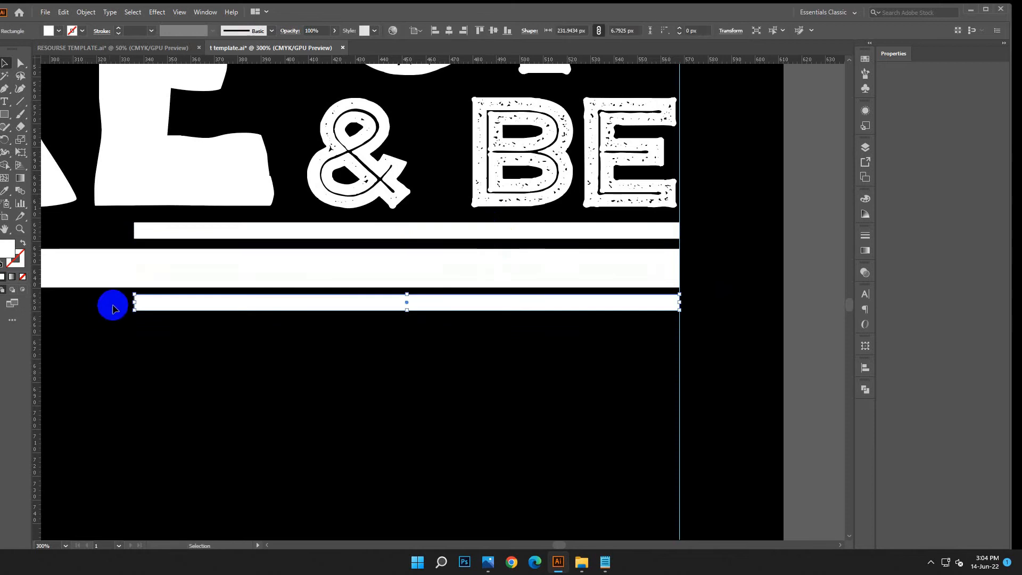
left_click_drag(134, 302, 85, 305)
left_click_drag(379, 309, 379, 324)
left_click(393, 384)
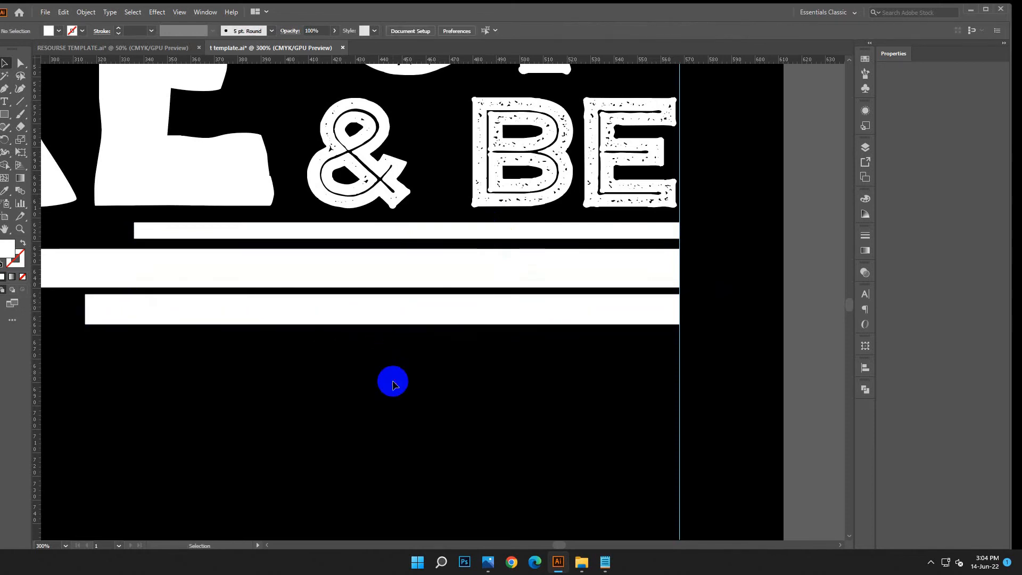
Step: Review the three white bars beneath & BE and how they fit the overall shirt layout
key("ctrl+minus")
key("ctrl+minus")
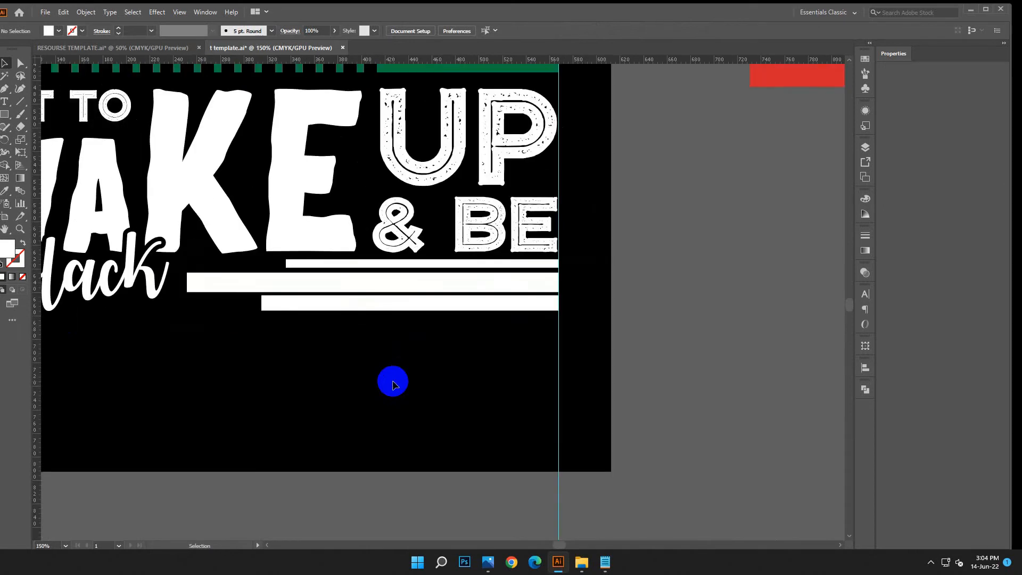
left_click_drag(389, 371, 488, 341)
left_click(503, 258)
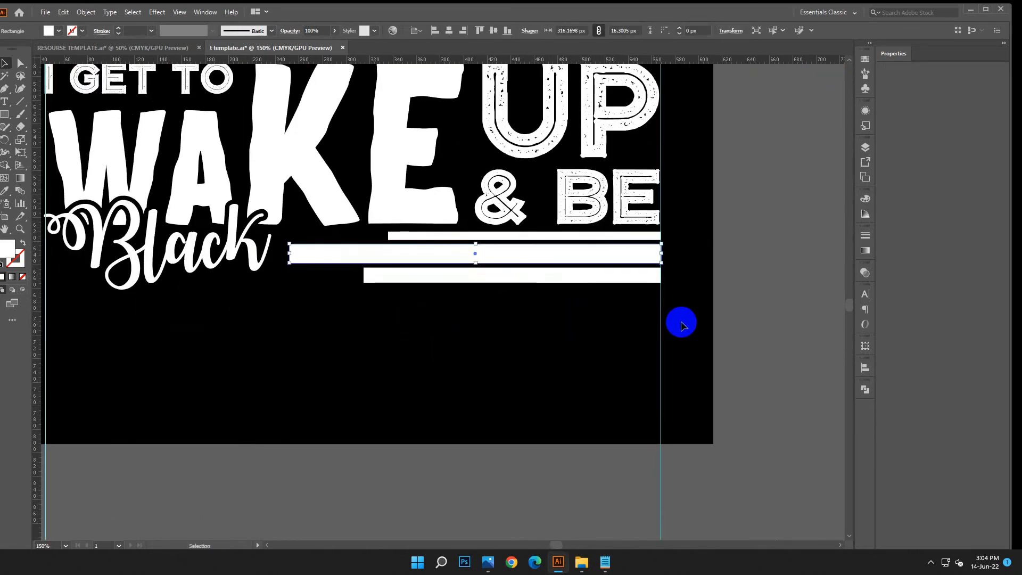
left_click(750, 324)
scroll(749, 325, "up", 1)
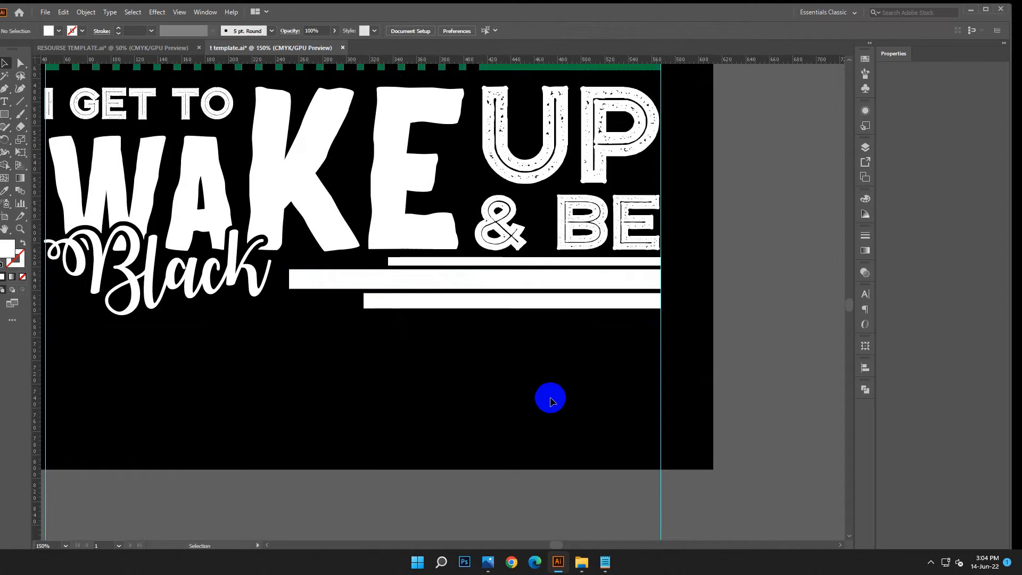
left_click_drag(451, 392, 559, 402)
key("ctrl+minus")
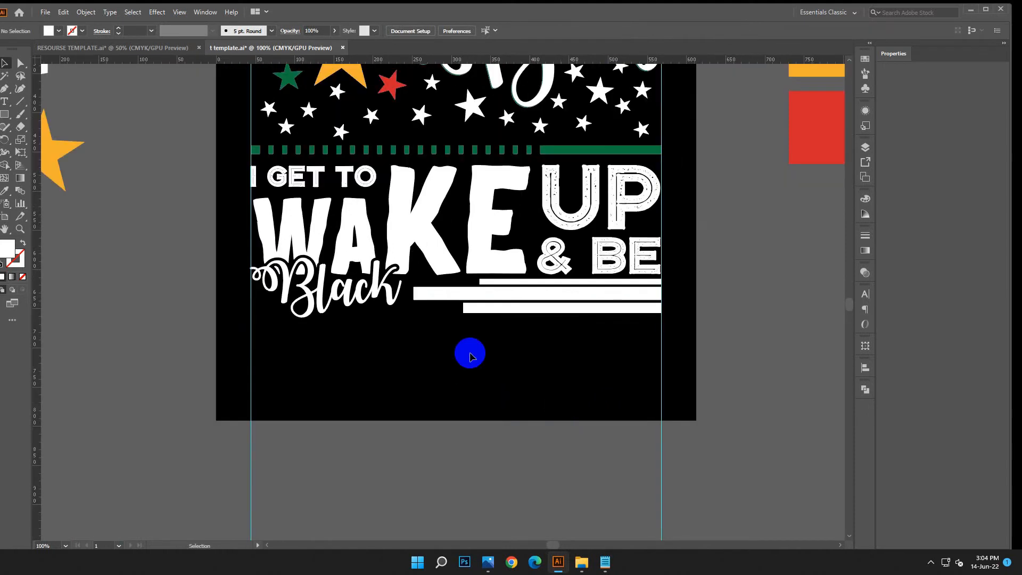
left_click_drag(739, 342, 719, 364)
scroll(609, 422, "up", 3)
left_click_drag(541, 459, 581, 434)
key("ctrl+minus")
scroll(546, 456, "up", 3)
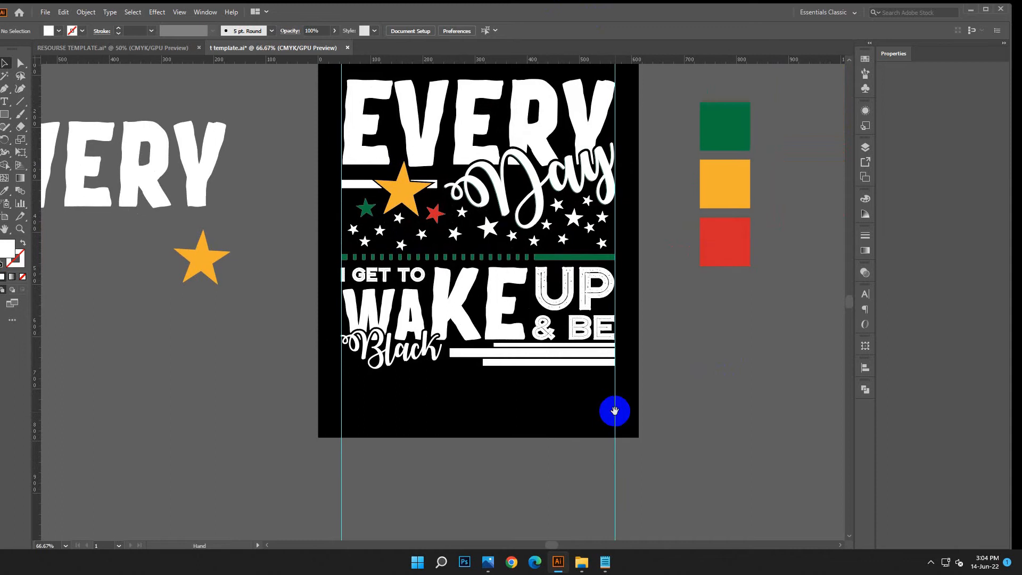
left_click(605, 360)
left_click(687, 387)
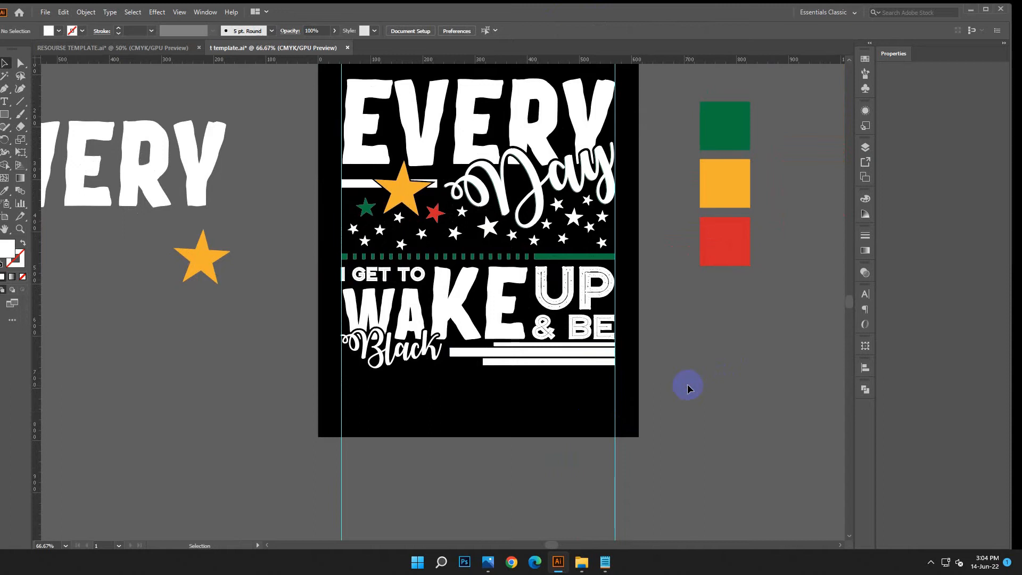
scroll(600, 391, "up", 1)
scroll(601, 436, "down", 1)
scroll(565, 400, "left", 2)
scroll(566, 403, "down", 4)
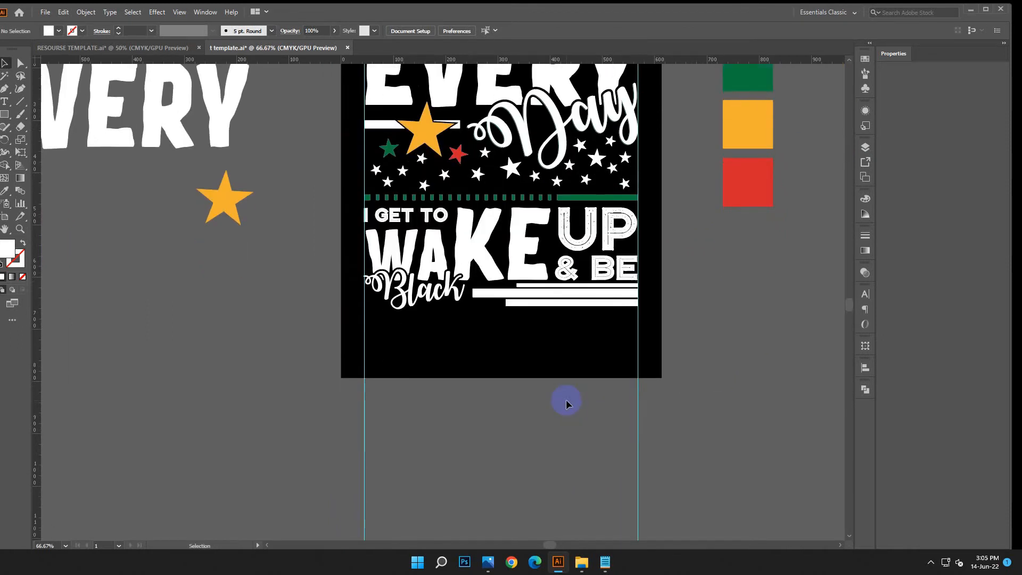
left_click(536, 296)
left_click(550, 344)
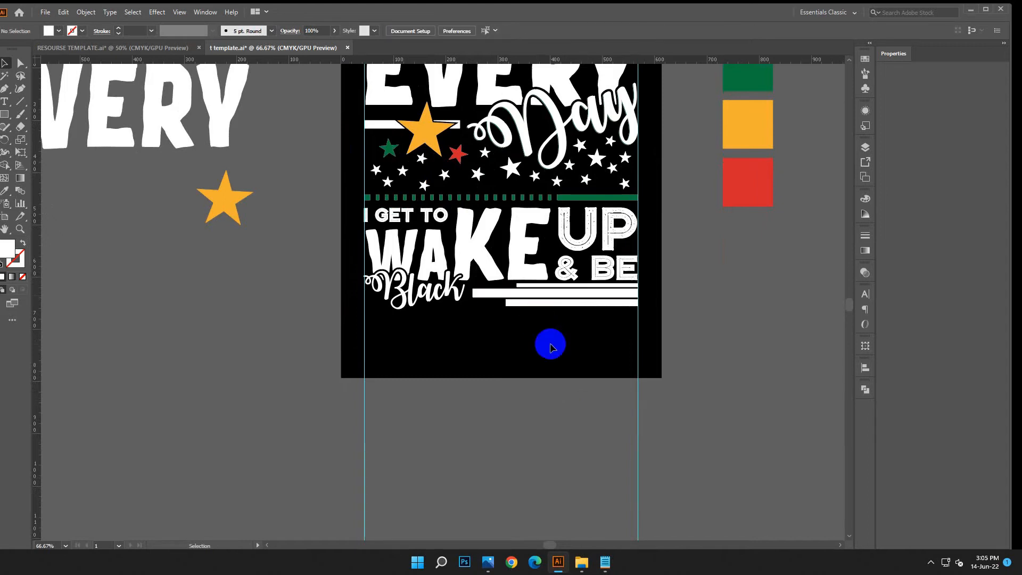
mouse_move(690, 298)
left_mouse_down()
mouse_move(691, 260)
mouse_move(684, 281)
left_mouse_up()
left_click(503, 278)
left_click(517, 310)
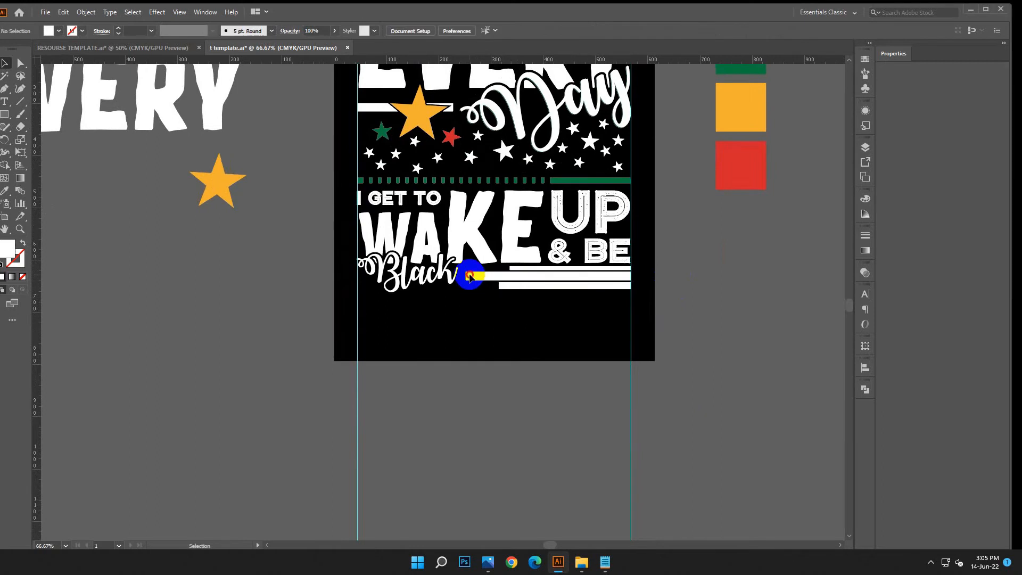
left_click(468, 275)
left_click(688, 313)
left_click_drag(688, 291, 681, 307)
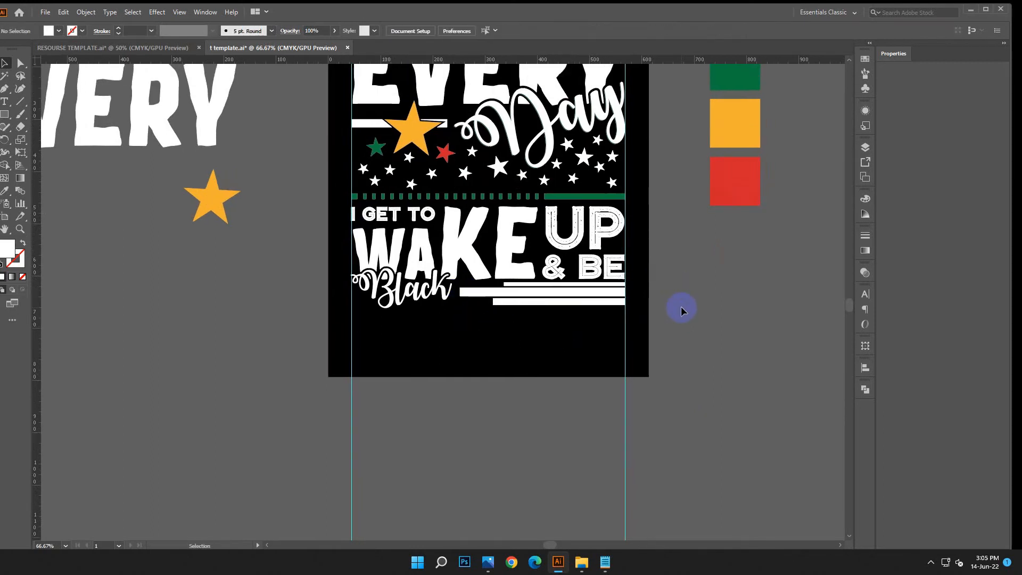
left_click(461, 294)
left_click(476, 322)
left_click(467, 291)
left_click(659, 290)
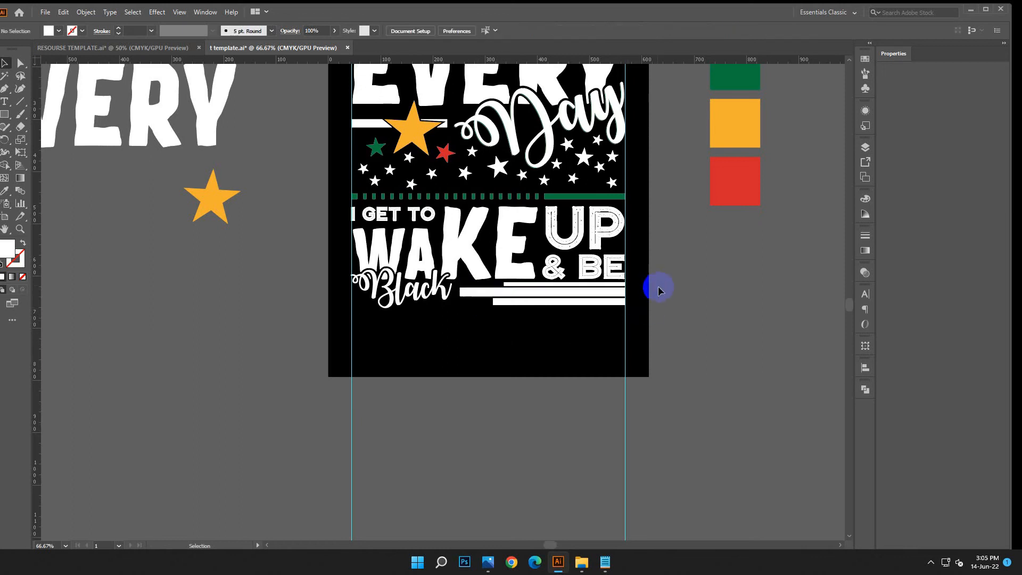
scroll(660, 293, "up", 1)
scroll(663, 303, "down", 2)
left_click(478, 282)
left_click(488, 317)
left_click(477, 283)
left_click(484, 311)
scroll(503, 315, "down", 1)
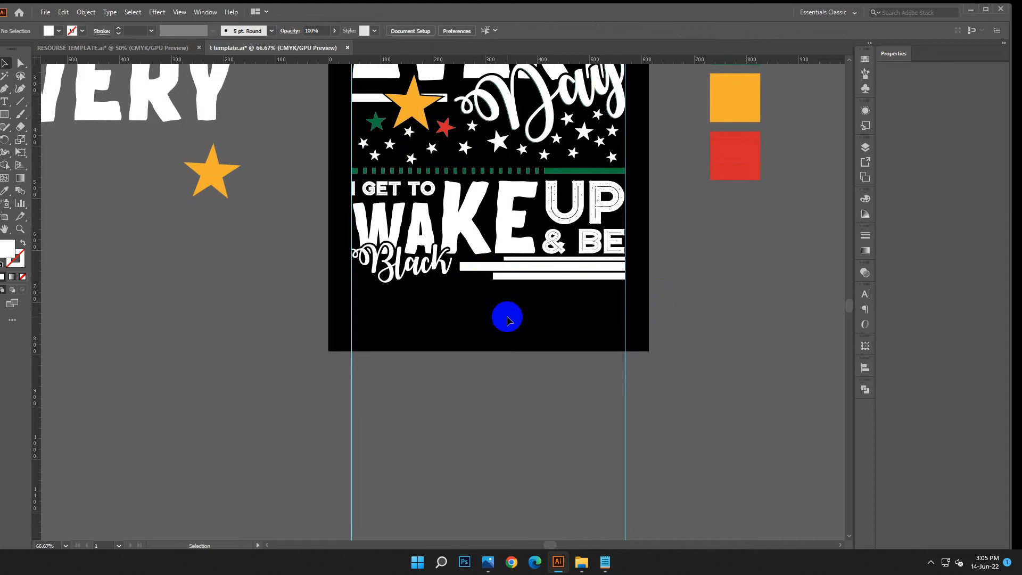
Step: Examine the spacing and alignment of the three white bars between Black and the outer guide
scroll(633, 282, "down", 1)
scroll(669, 270, "right", 1)
scroll(668, 269, "up", 1)
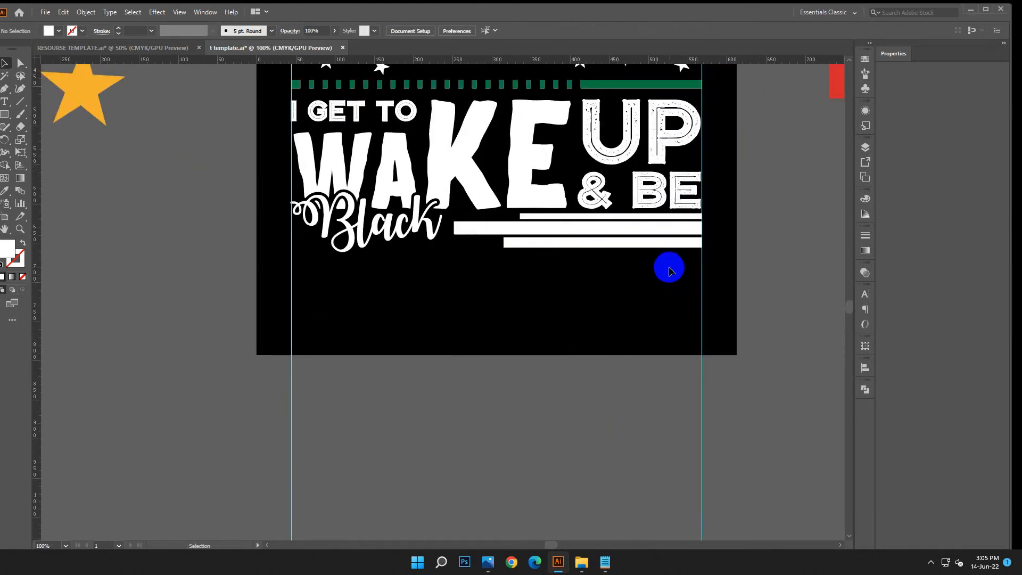
scroll(639, 275, "right", 1)
left_click(440, 232)
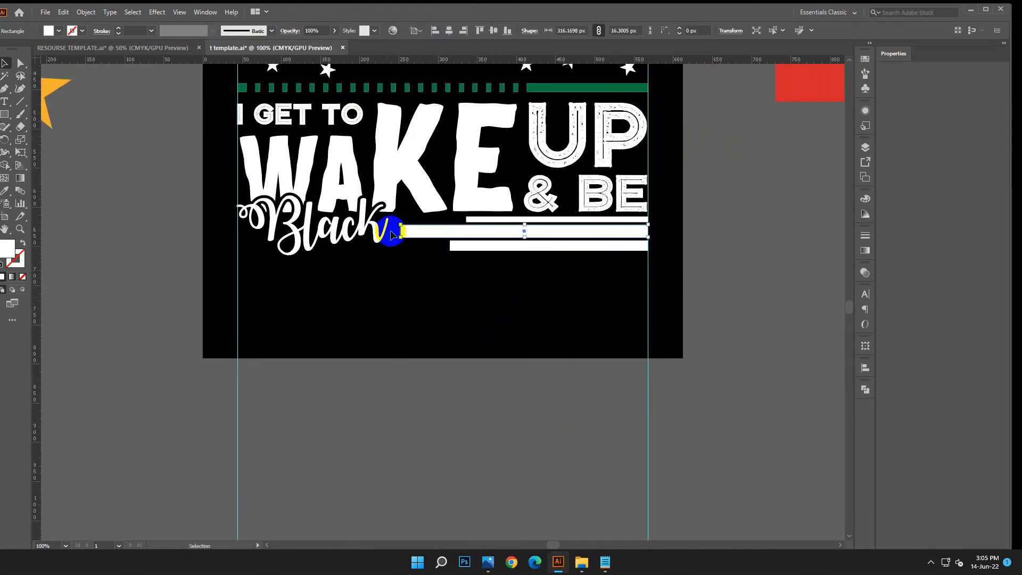
left_click(434, 259)
left_click_drag(705, 277, 641, 306)
key("ctrl+=")
key("ctrl+minus")
key("ctrl+minus")
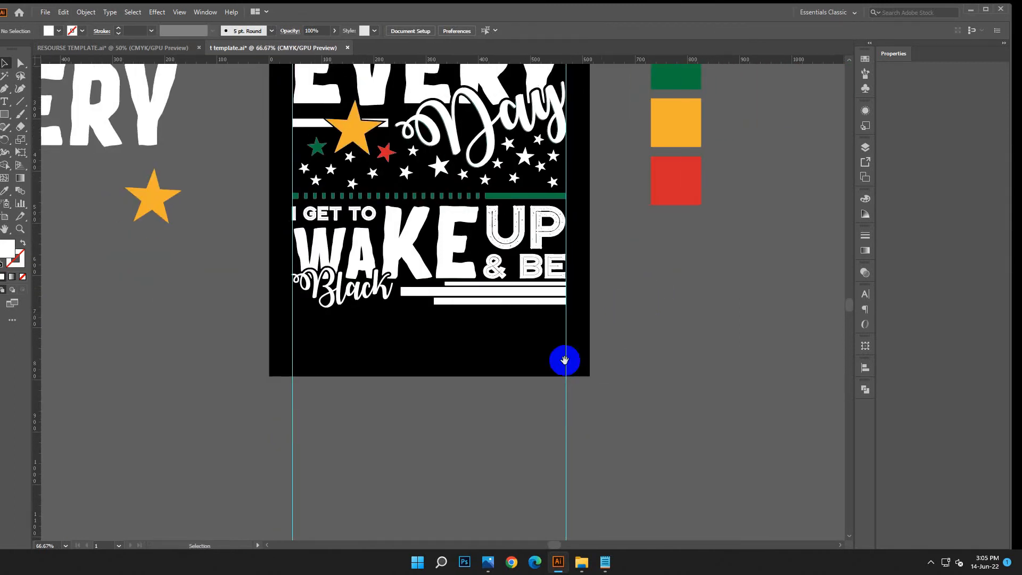
Step: Move the spare EVERY text to sit directly below the spare orange star beside the artboard
left_click_drag(563, 358, 591, 355)
scroll(423, 279, "up", 2)
left_click_drag(130, 167, 531, 430)
scroll(478, 429, "down", 2)
left_click_drag(448, 416, 107, 318)
left_click_drag(464, 483, 459, 440)
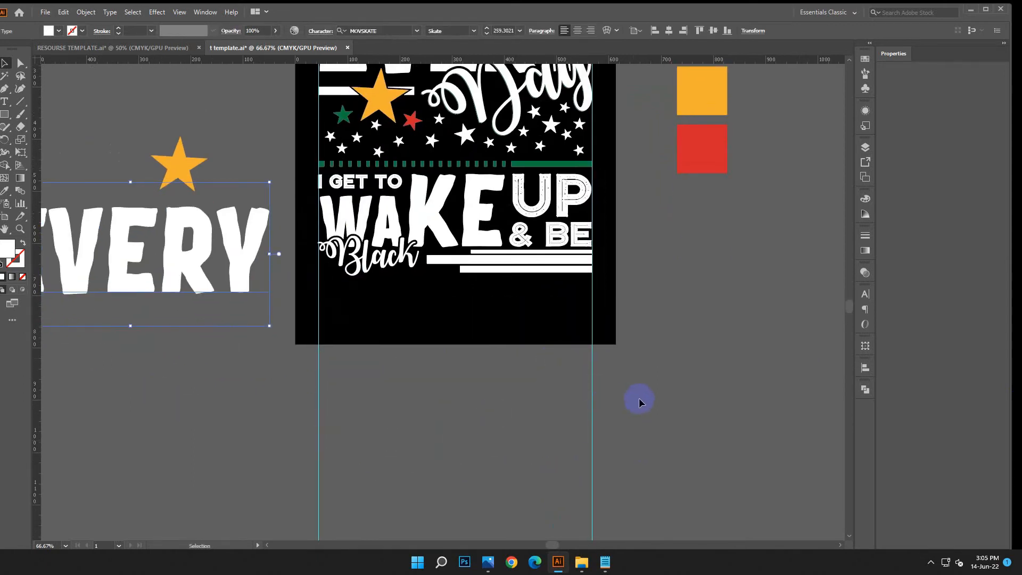
Step: Switch to the Notepad design document, copy the line EVERYONE IS NOT THIS LUCKY, and return to Illustrator
left_click(605, 562)
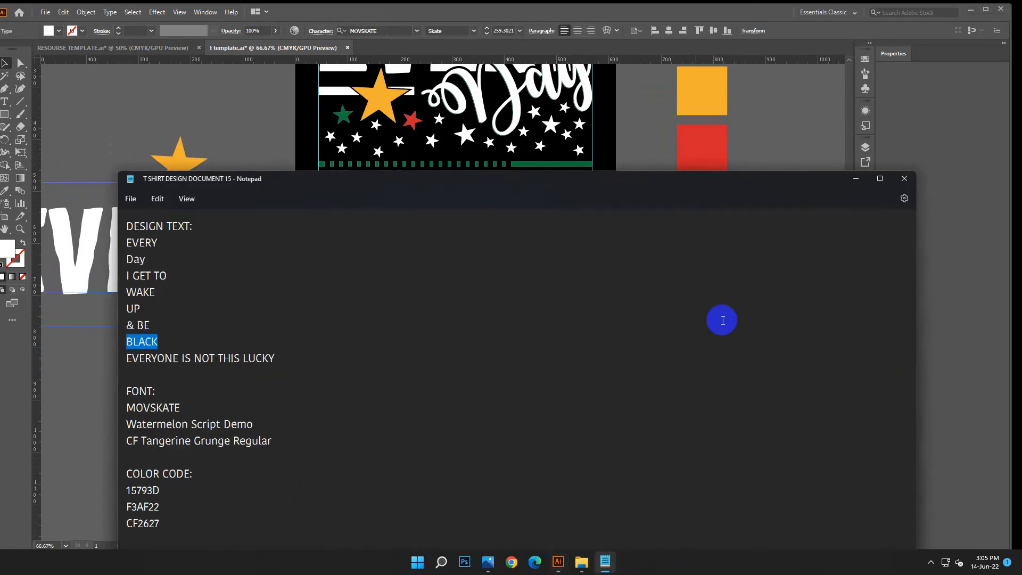
left_click(266, 358)
left_click_drag(282, 357, 126, 360)
right_click(160, 365)
left_click(182, 206)
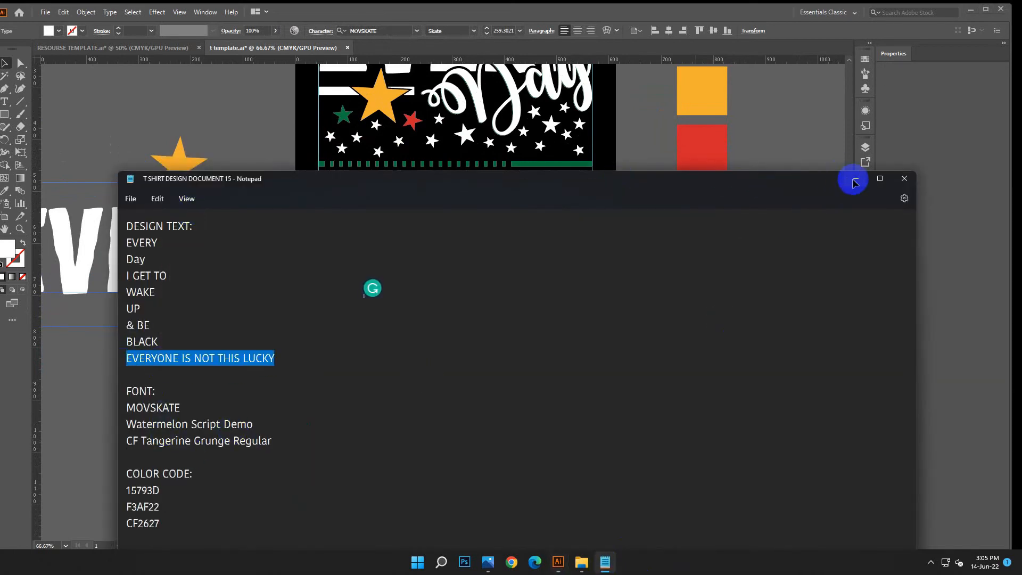
left_click(852, 182)
Step: Place a point text below the artboard and scale it up to about 43 pt in CF Tangerine Grunge Regular
scroll(516, 387, "down", 2)
left_click(353, 317)
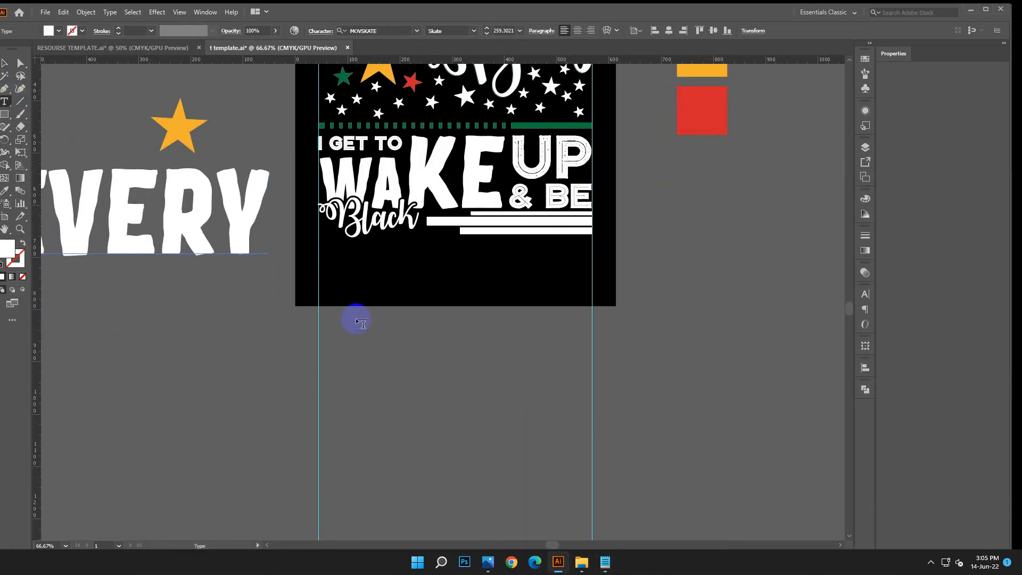
left_click(7, 63)
left_click_drag(406, 320, 605, 404)
Step: Copy EVERYONE IS NOT THIS LUCKY from the Notepad document again and paste it over the LOREM IPSUM placeholder
left_click(605, 562)
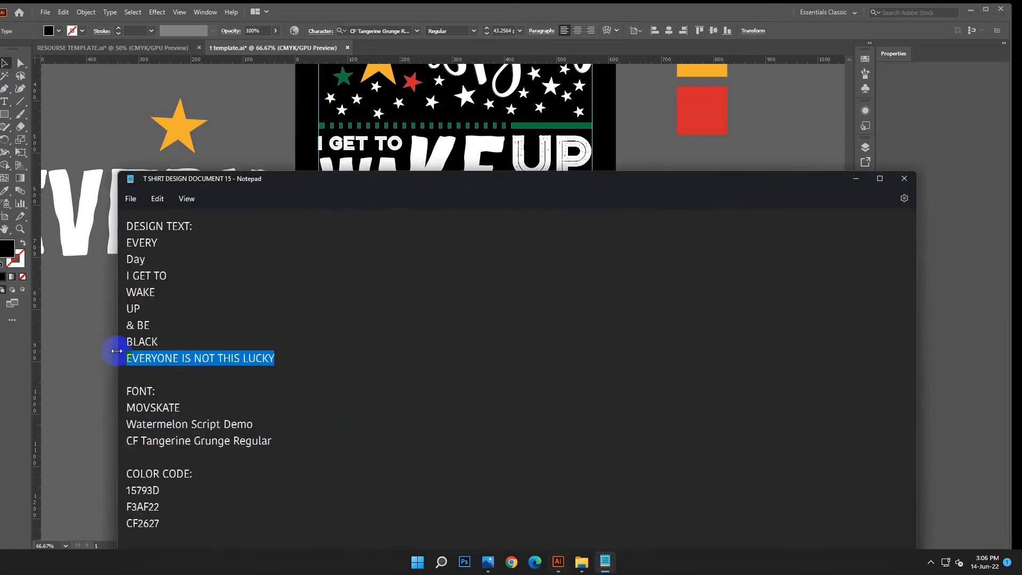
right_click(182, 358)
left_click(197, 197)
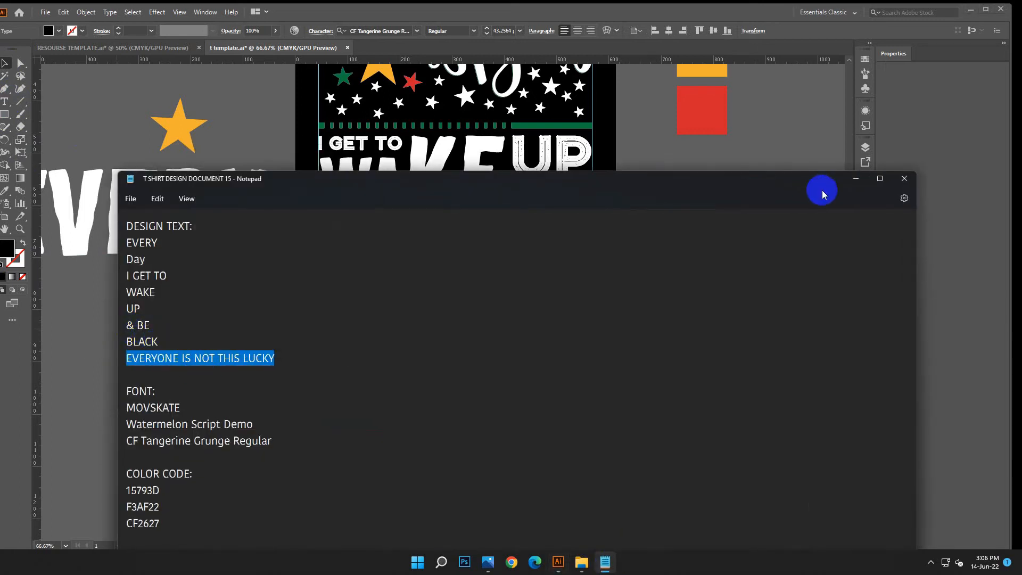
key("alt+Tab")
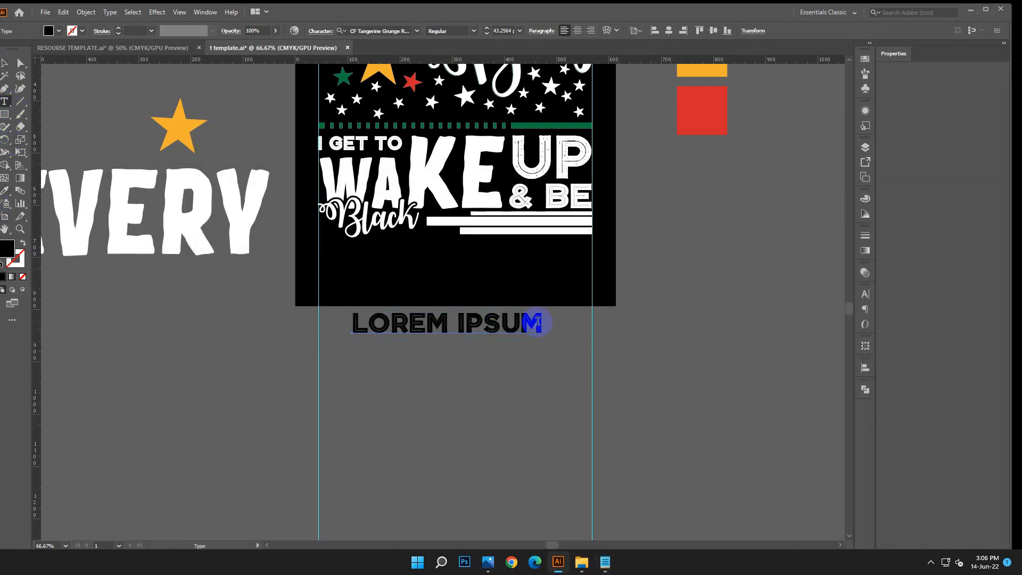
left_click_drag(541, 322, 314, 326)
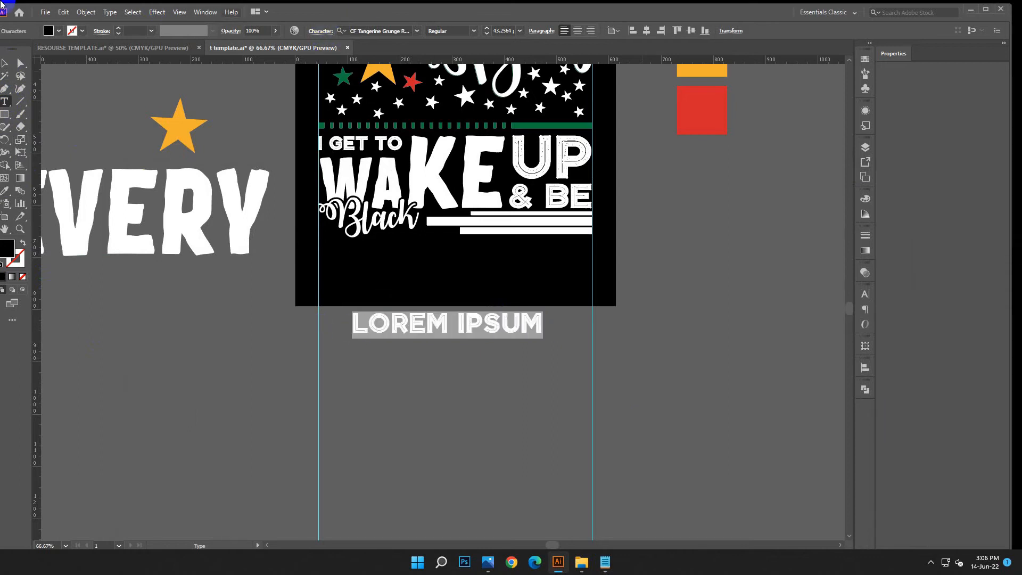
left_click(83, 16)
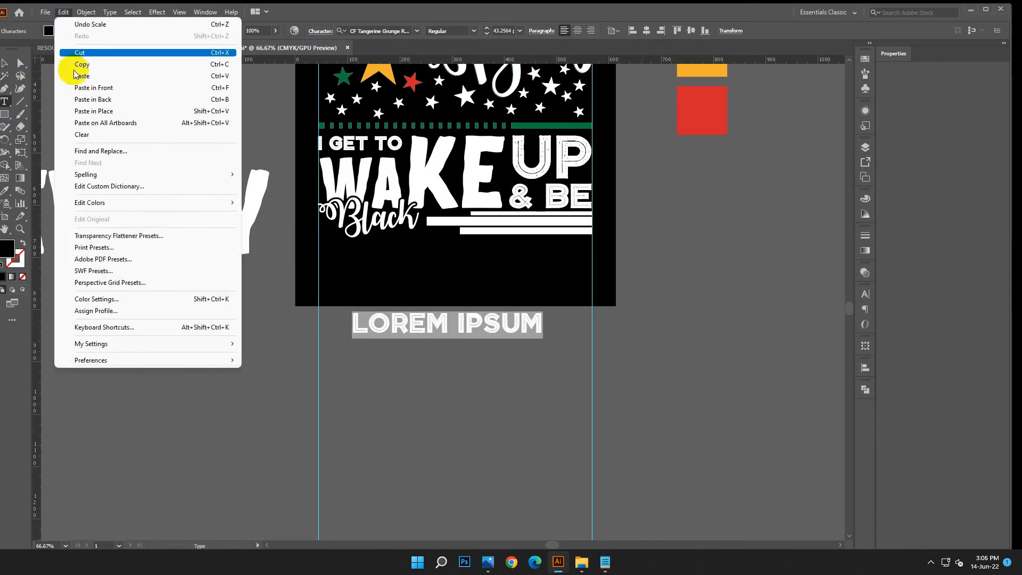
left_click(80, 72)
Step: Centre the EVERYONE IS NOT THIS LUCKY line under the artboard and make it white by sampling the shirt lettering
left_click(4, 62)
left_click_drag(564, 324, 459, 329)
left_click(5, 191)
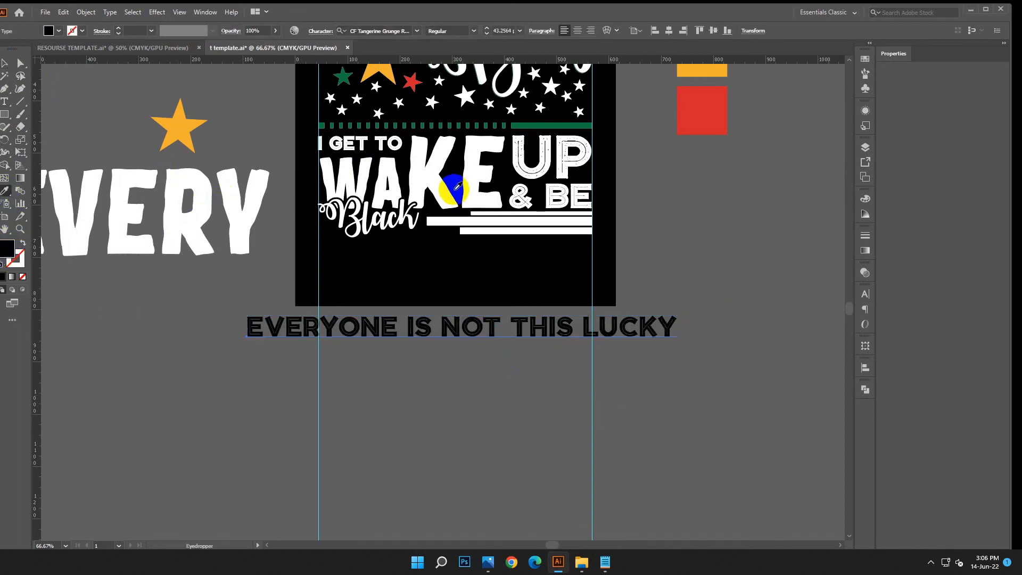
left_click(400, 217)
left_click(4, 63)
Step: Move the EVERYONE IS NOT THIS LUCKY line below the white bars and scale it to span the two guides
left_click_drag(679, 343, 540, 342)
left_click(393, 386)
scroll(388, 387, "up", 2)
scroll(388, 387, "up", 1)
left_click_drag(353, 365, 425, 292)
left_click_drag(615, 301, 593, 303)
Step: Nudge the EVERYONE IS NOT THIS LUCKY line up closer to the lowest white bar
key("Up")
key("Up")
key("Up")
key("Up")
key("Up")
key("Up")
key("Up")
key("Up")
key("Up")
key("Up")
left_click(648, 308)
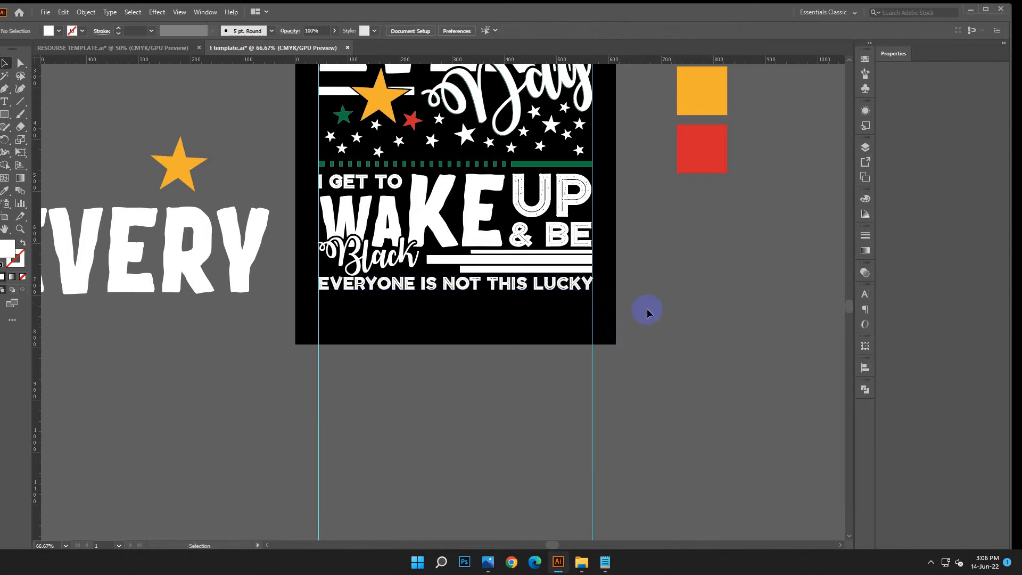
Step: Inspect at close range the gaps between the white bars and the line of text beneath them
left_click(584, 273)
key("ctrl+plus")
key("ctrl+plus")
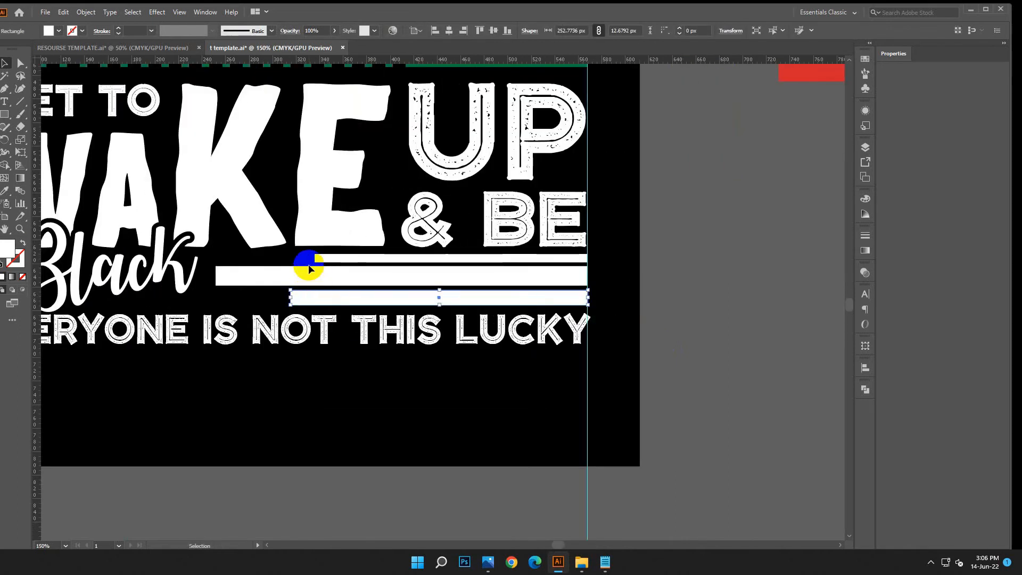
left_click(771, 365)
left_click(550, 287)
left_click(663, 296)
key("ctrl+minus")
key("ctrl+minus")
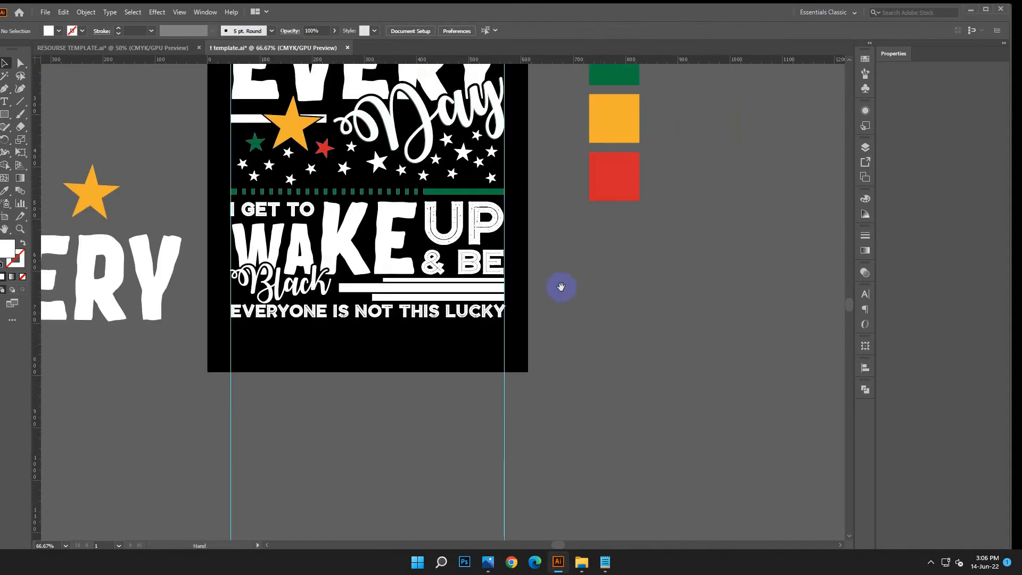
Step: Review the overall shirt layout from EVERY Day down to the closing line for balance between the guides
left_click_drag(561, 287, 668, 337)
key("ctrl+minus")
scroll(638, 331, "down", 1)
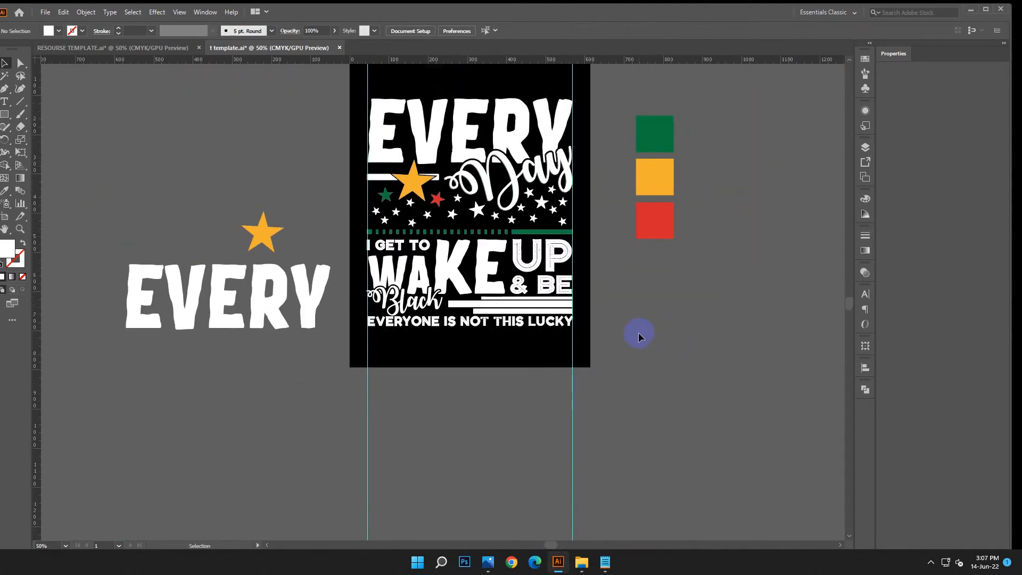
left_click_drag(374, 91, 639, 339)
left_click(639, 339)
scroll(638, 338, "up", 1)
left_click_drag(377, 125, 570, 376)
left_click(617, 373)
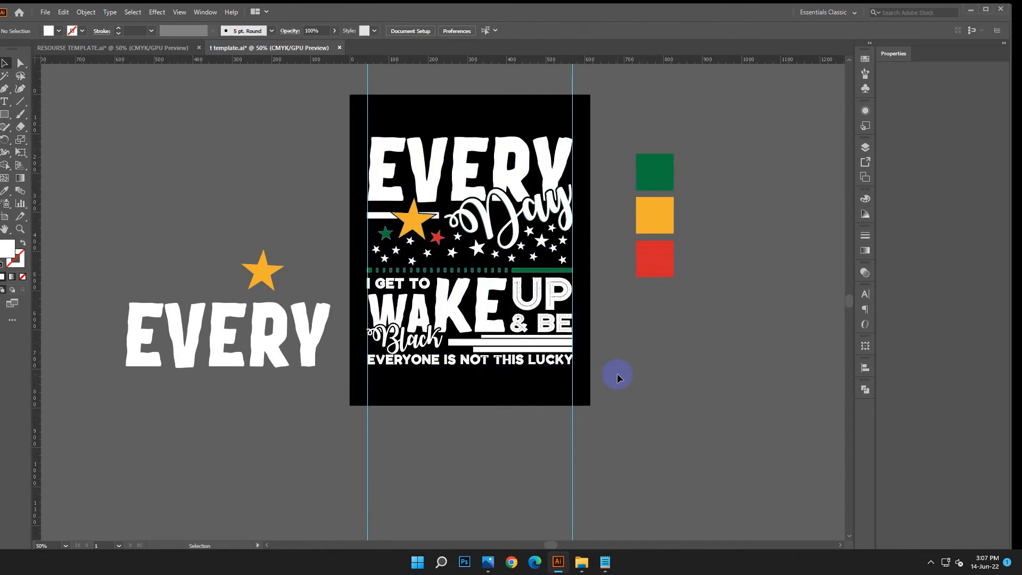
left_click_drag(378, 123, 564, 375)
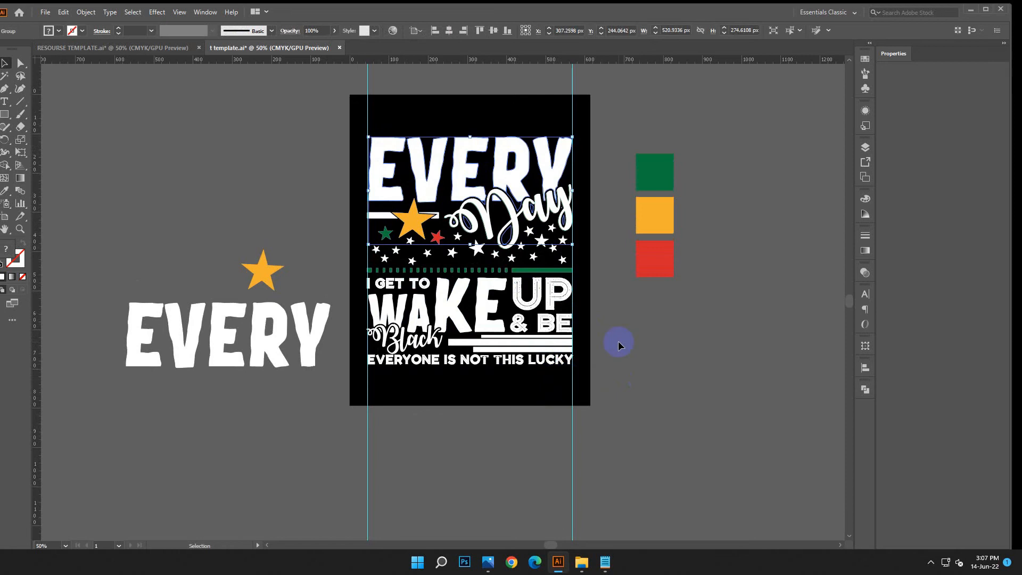
scroll(619, 342, "down", 1)
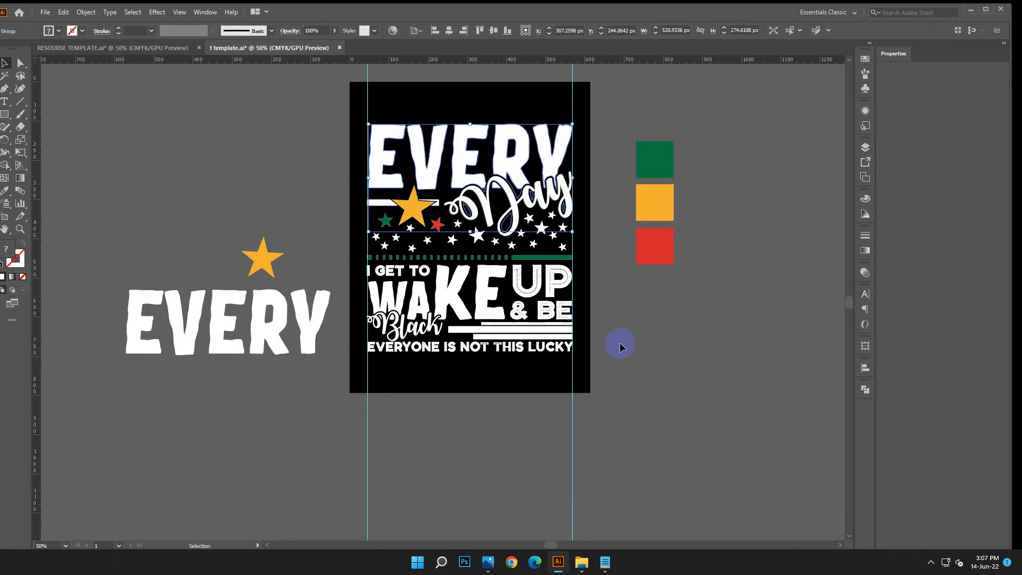
scroll(555, 389, "down", 1)
left_click(555, 389)
left_click_drag(555, 389, 582, 391)
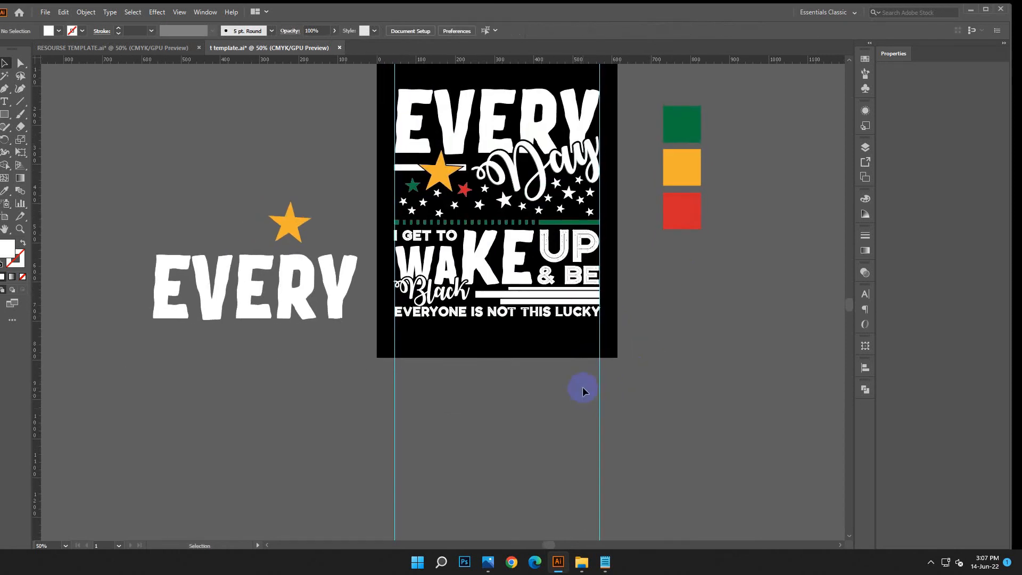
scroll(521, 269, "up", 1)
scroll(525, 278, "down", 1)
Step: Nudge the EVERYONE IS NOT THIS LUCKY line slightly lower beneath the white bars
left_click(570, 313)
left_click(4, 191)
left_click(5, 63)
left_click(472, 419)
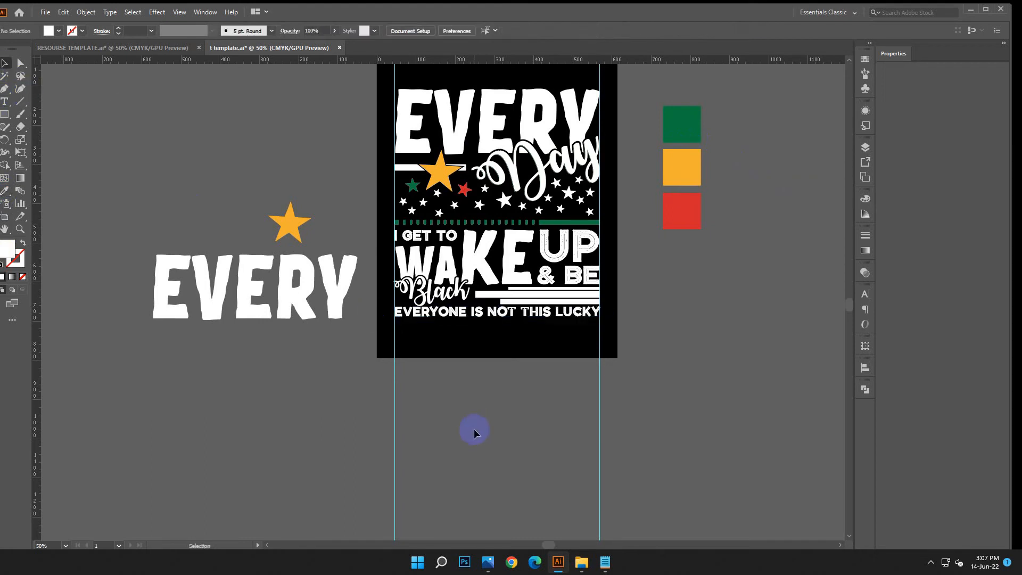
left_click(515, 318)
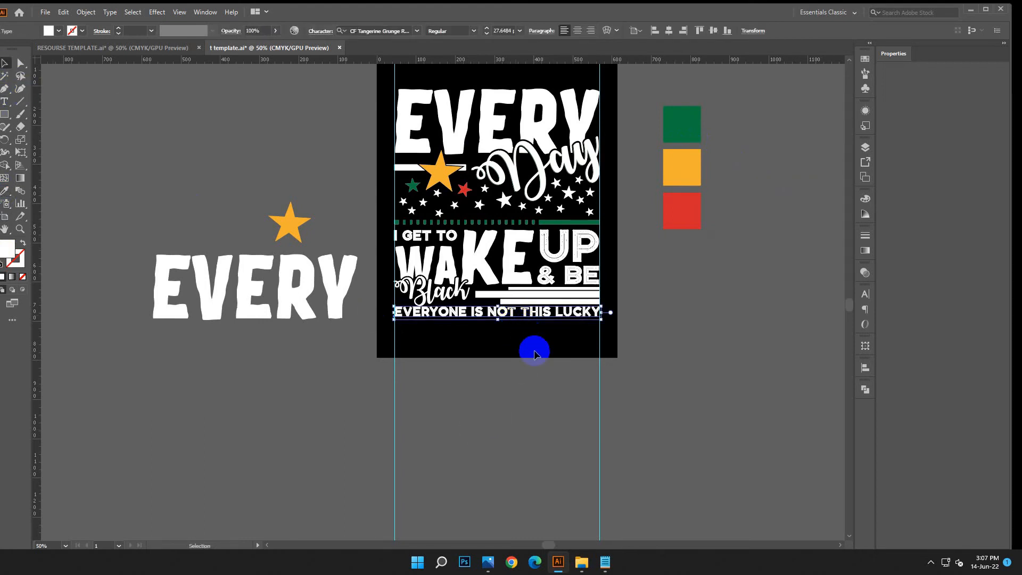
left_click(628, 355)
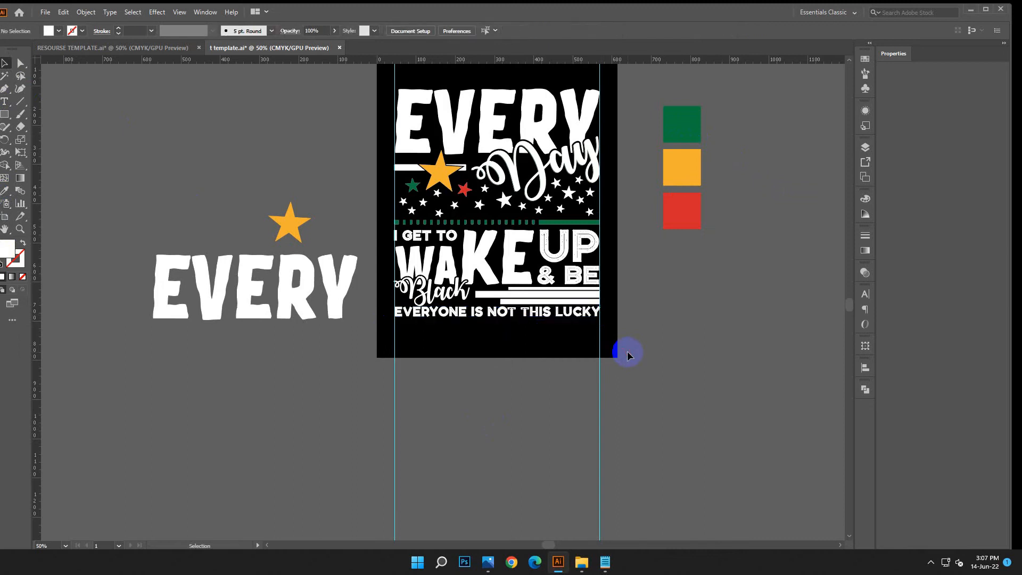
left_click(580, 318)
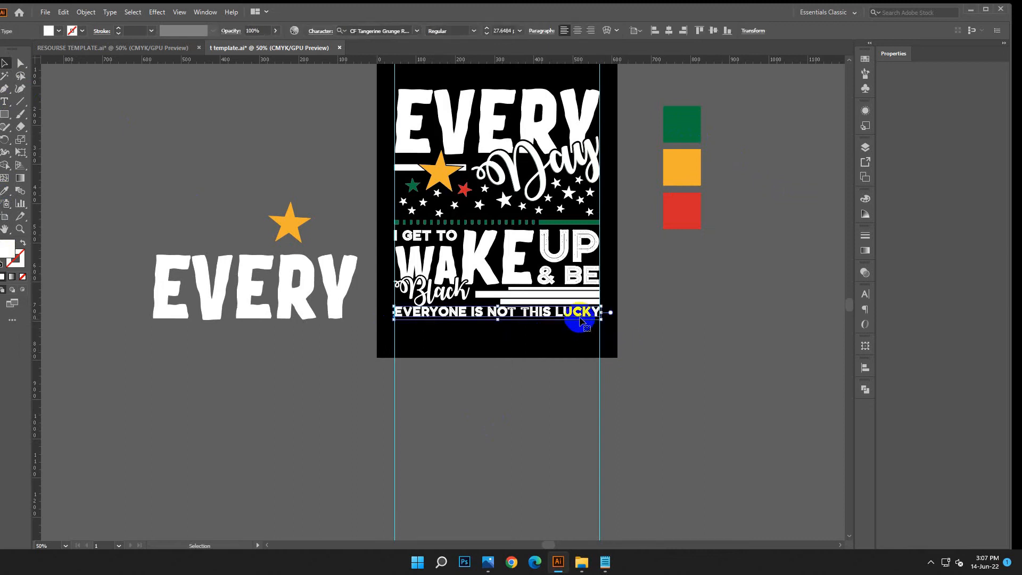
left_click(668, 355)
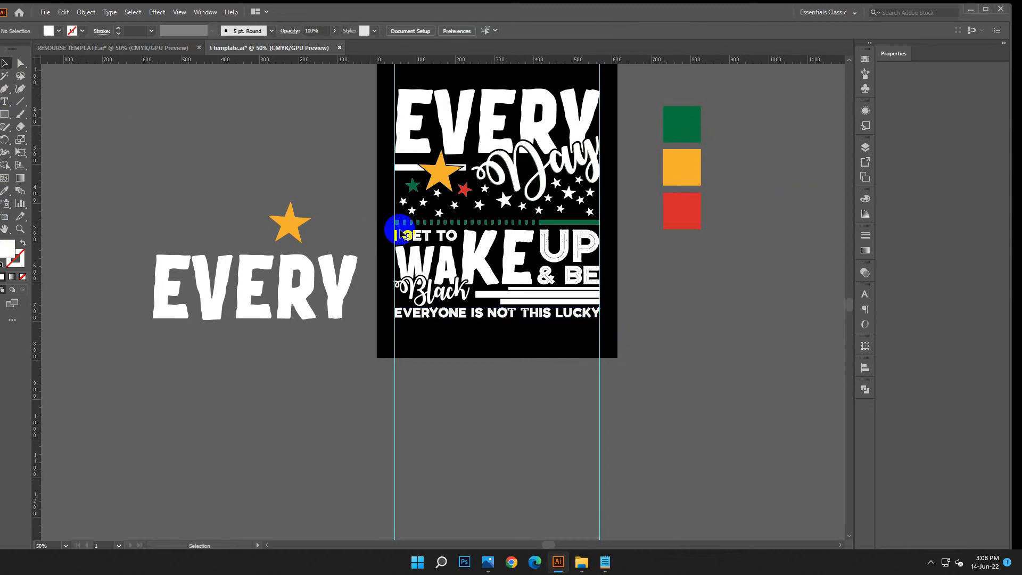
left_click(413, 260)
left_click(574, 361)
scroll(574, 360, "down", 1)
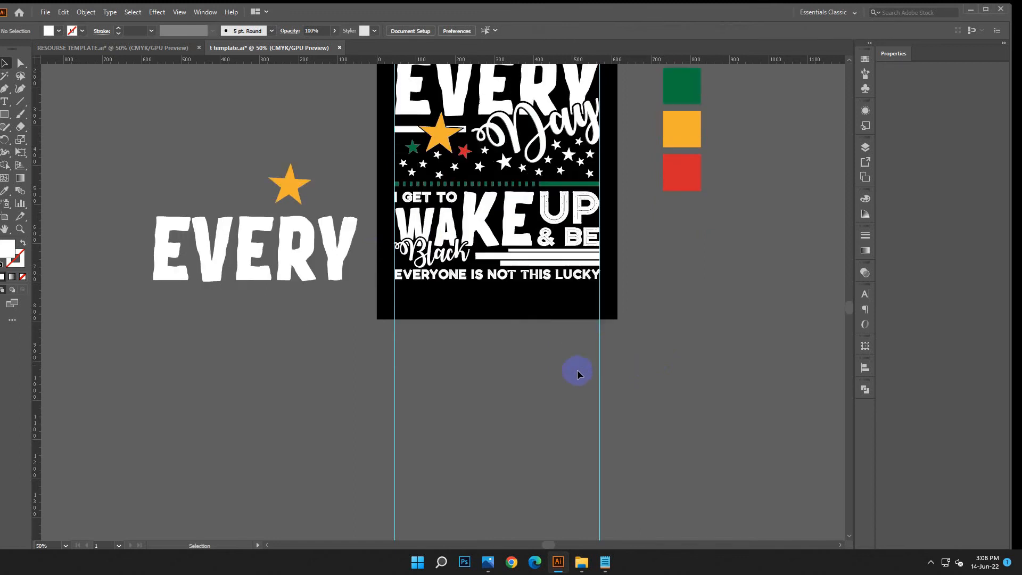
left_click_drag(561, 362, 573, 366)
left_click(367, 271)
left_click(531, 362)
scroll(531, 363, "up", 1)
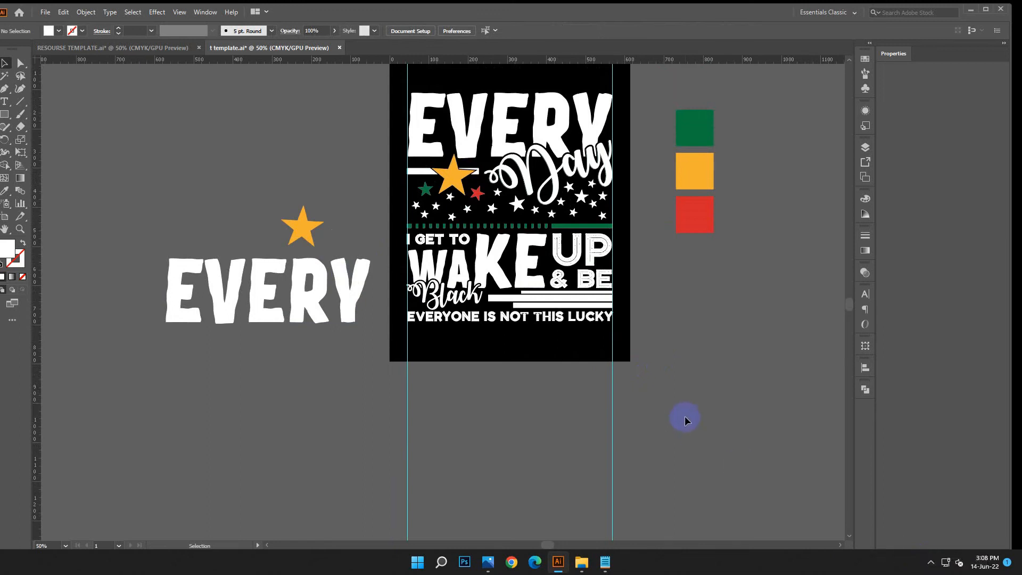
Step: Try recolouring the entire WAKE lettering with the orange swatch, and undo the change
left_click(455, 262)
key("i")
left_click(707, 164)
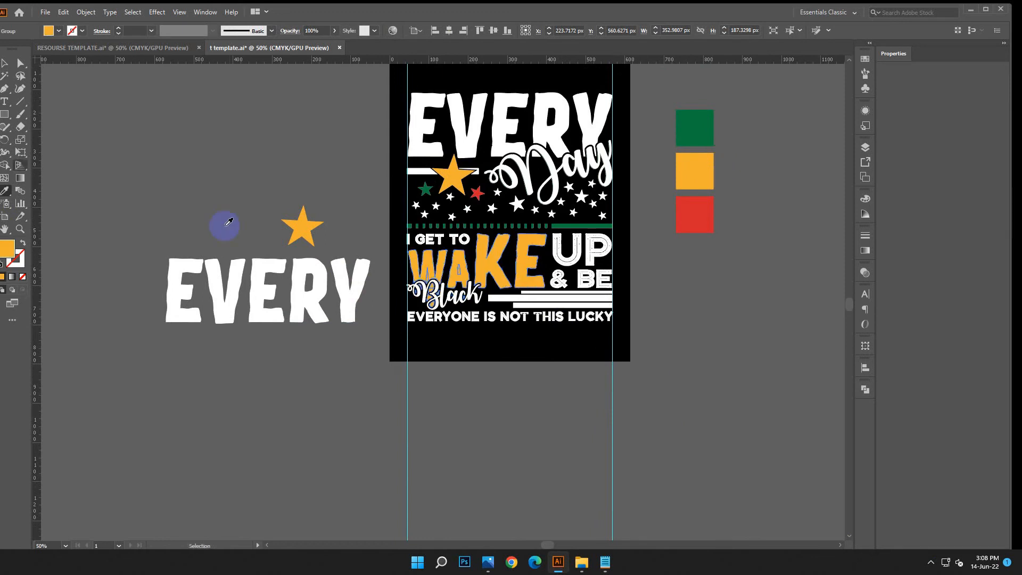
left_click(5, 63)
left_click(73, 109)
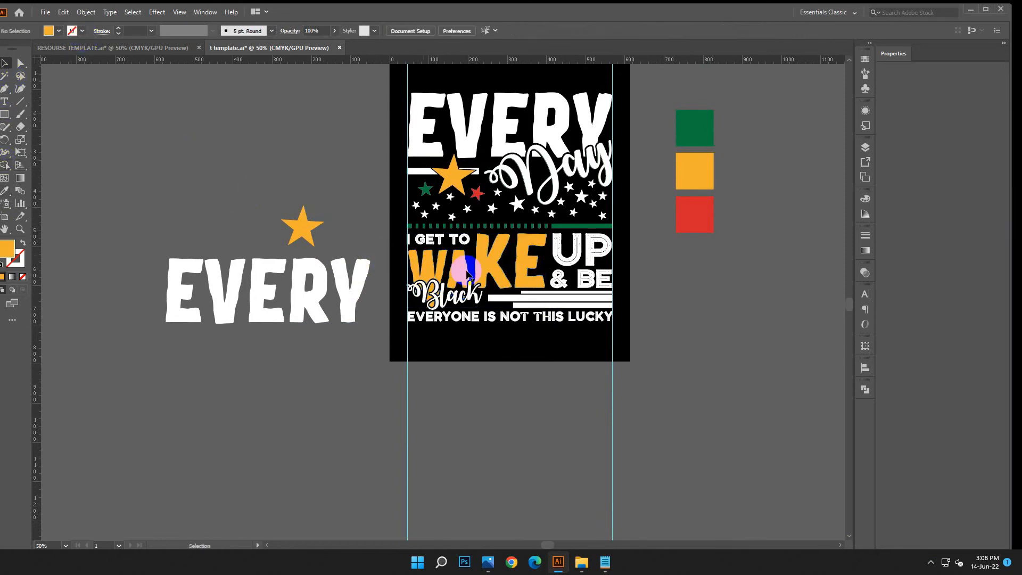
left_click(60, 11)
left_click(75, 23)
Step: Separate the W and A from the rest of the WAKE lettering and group these two letters together
key("ctrl+equal")
key("ctrl+equal")
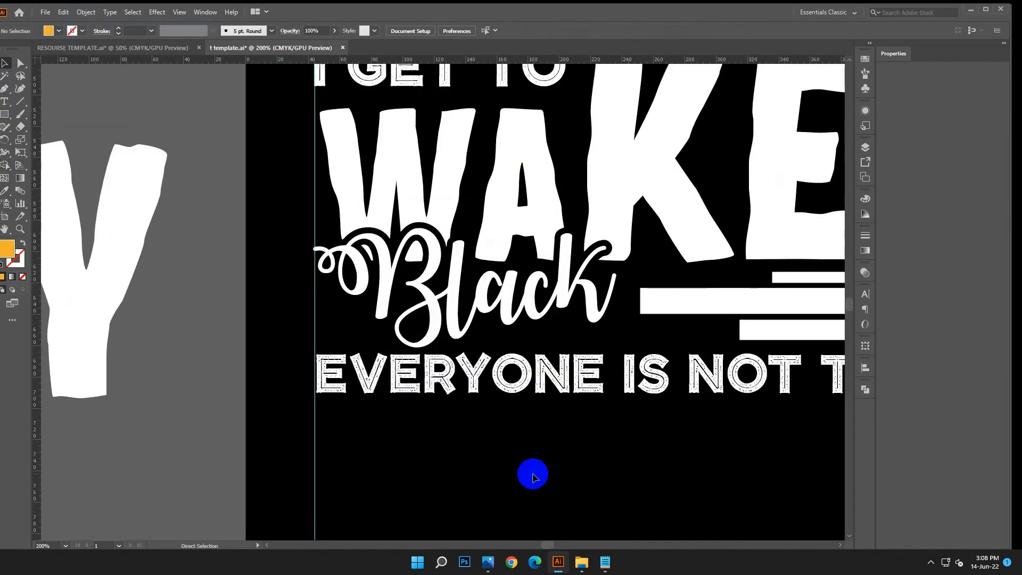
left_click(414, 259)
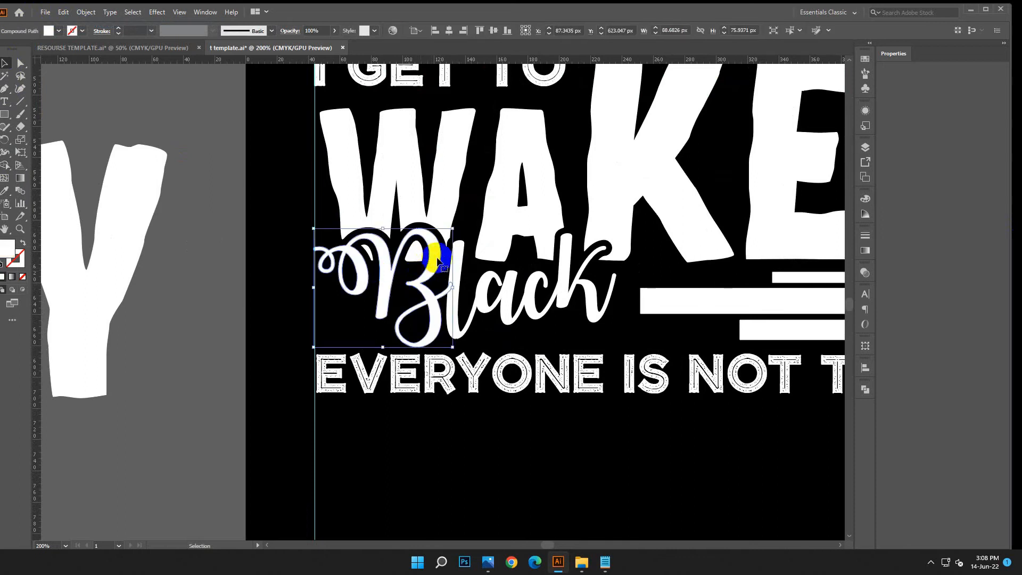
right_click(415, 259)
left_click(449, 367)
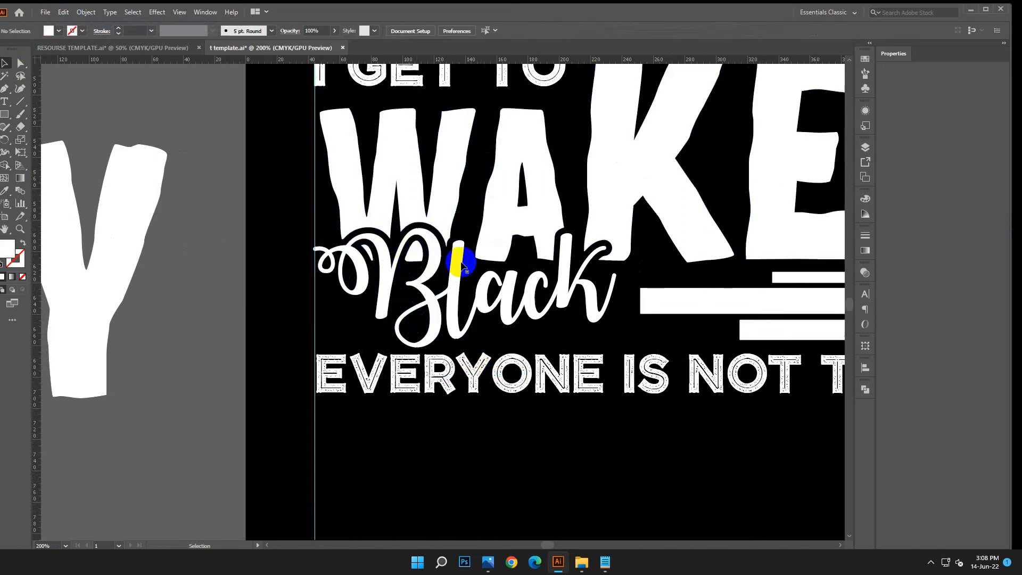
left_click(451, 208)
left_click(496, 256, "shift")
key("ctrl+g")
Step: Recolour the grouped letters W and A by sampling the orange swatch beside the artboard
key("ctrl+minus")
key("ctrl+minus")
key("ctrl+minus")
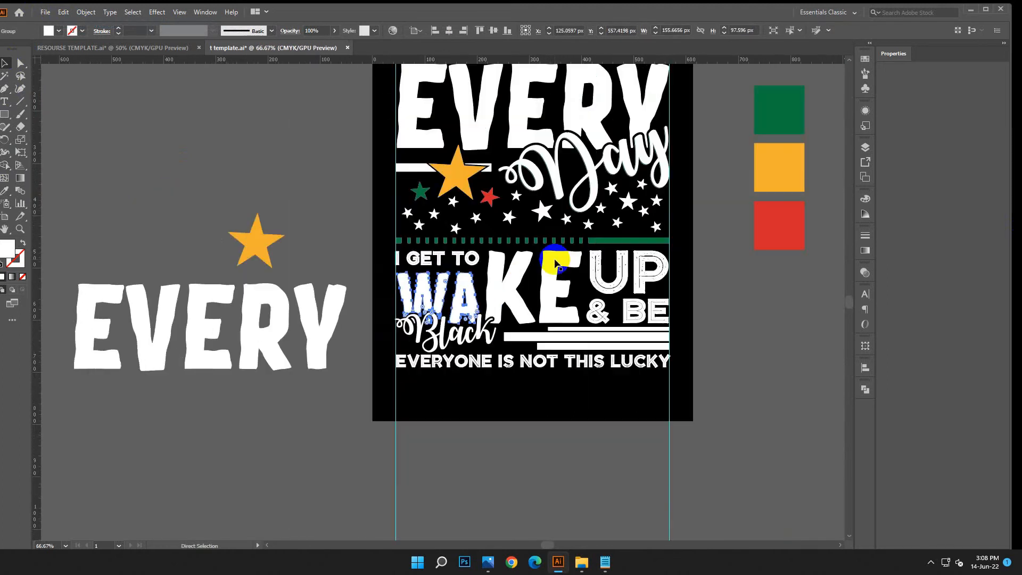
left_click(5, 190)
left_click(768, 165)
left_click(7, 59)
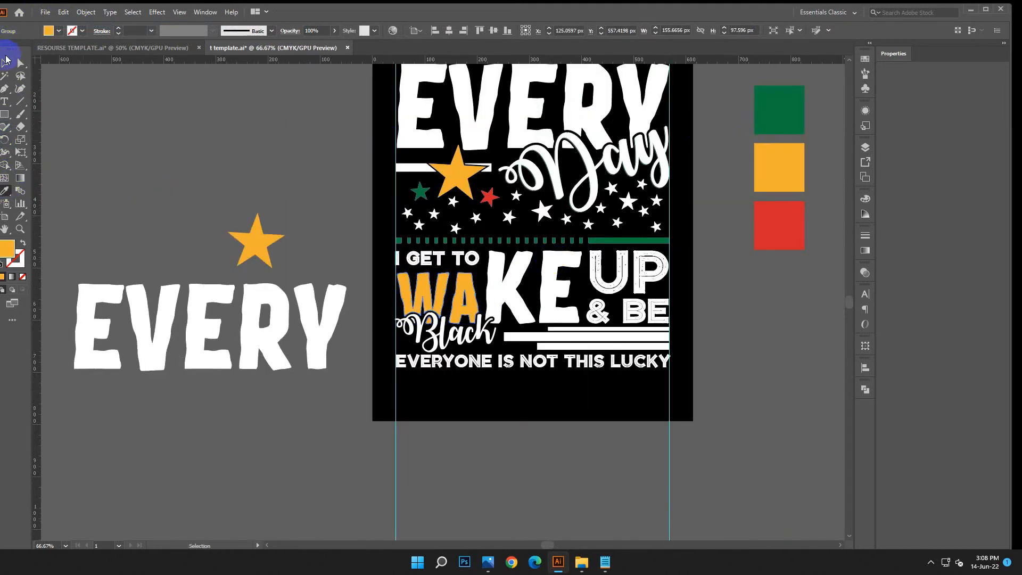
Step: Recolour the letters K and E of WAKE by sampling the orange swatch beside the artboard
scroll(141, 167, "down", 2)
left_click(498, 222)
key("i")
left_click(792, 108)
left_click(5, 63)
left_click(560, 207)
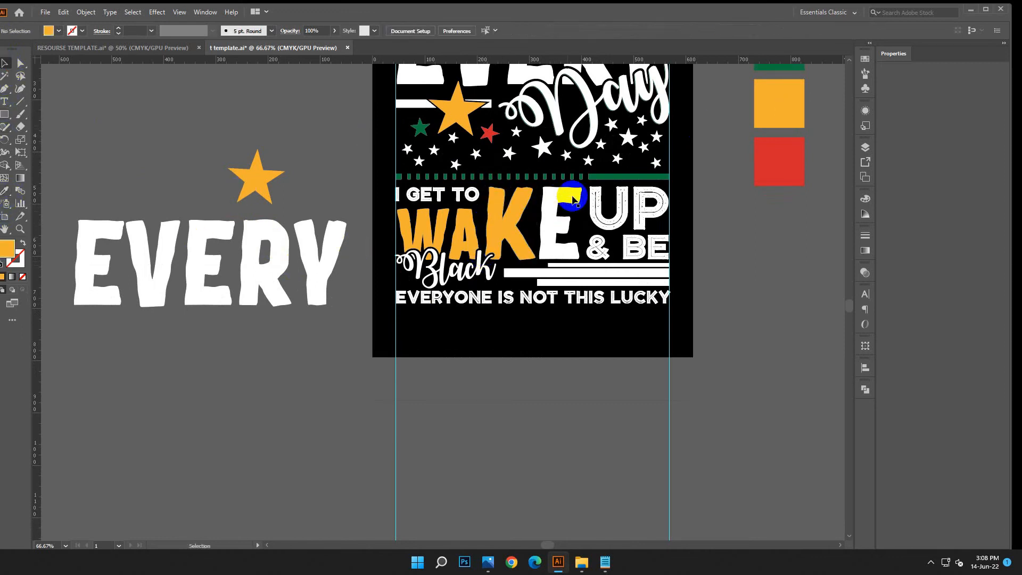
left_click(5, 190)
left_click(782, 109)
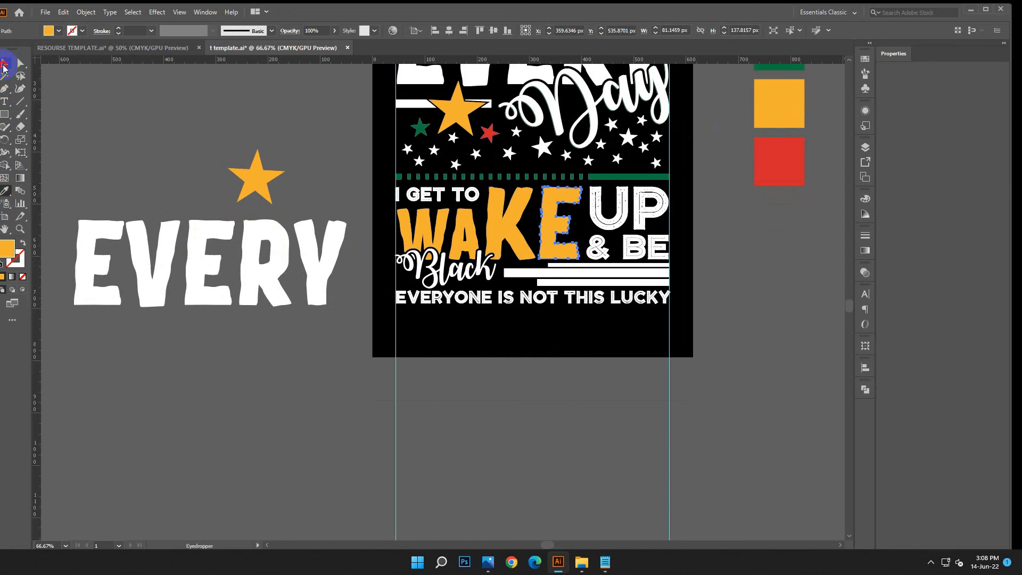
left_click(4, 66)
left_click(303, 331)
Step: Recolour the uppermost, thinnest bar above the EVERYONE IS NOT THIS LUCKY line with the red swatch
scroll(532, 341, "down", 2)
left_click_drag(700, 346, 627, 349)
scroll(622, 347, "up", 1)
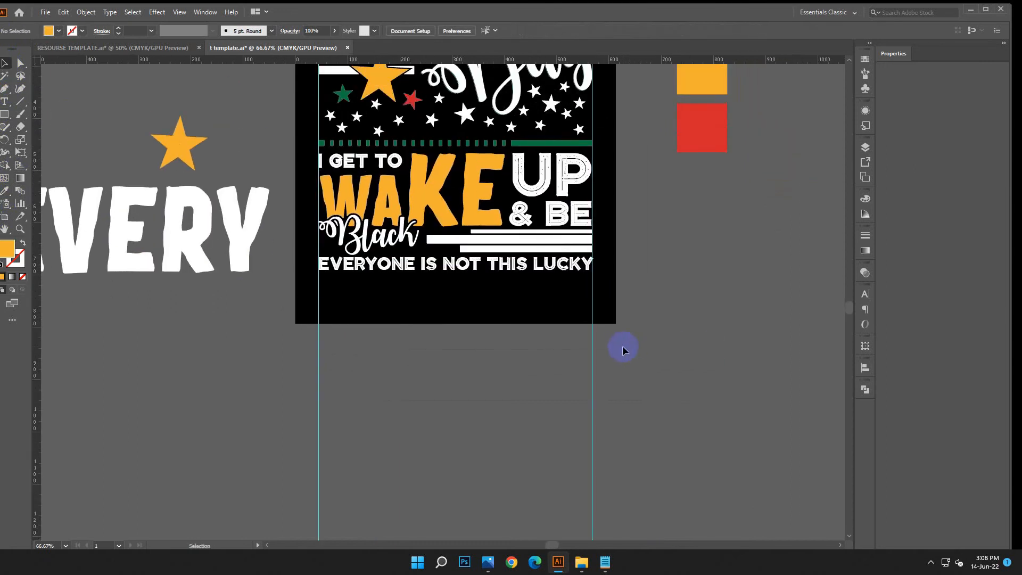
scroll(605, 355, "down", 1)
left_click(527, 219)
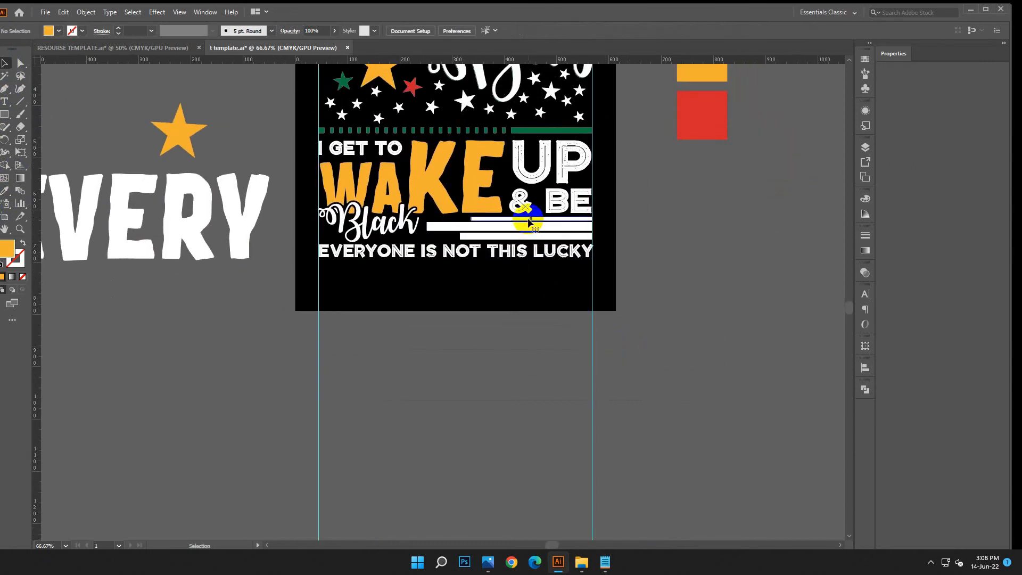
key("i")
left_click(679, 129)
left_click(6, 59)
left_click(515, 374)
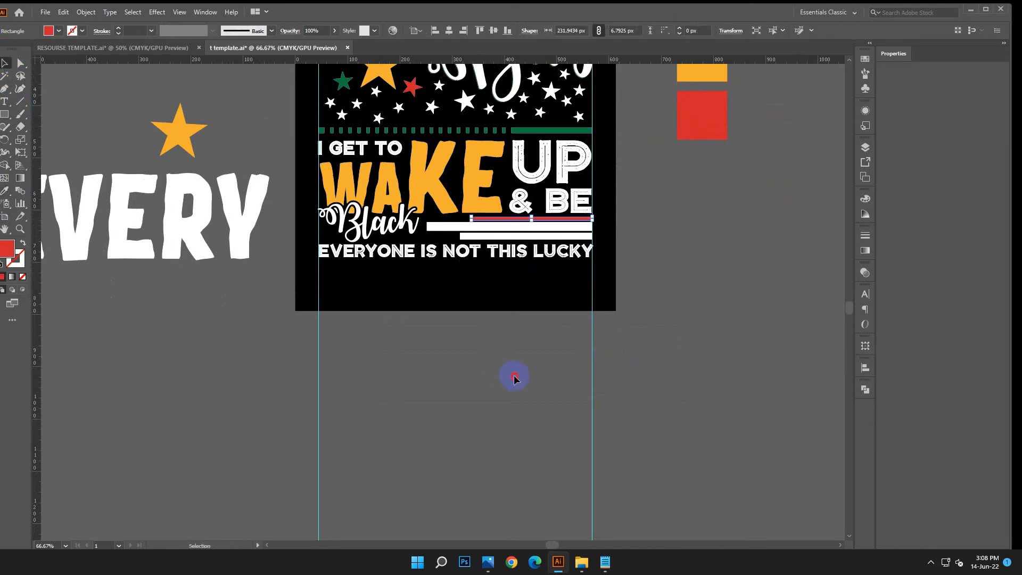
Step: Recolour the thick middle bar orange and the lowest bar green by sampling the colour swatches
scroll(520, 311, "up", 3)
left_click(518, 292)
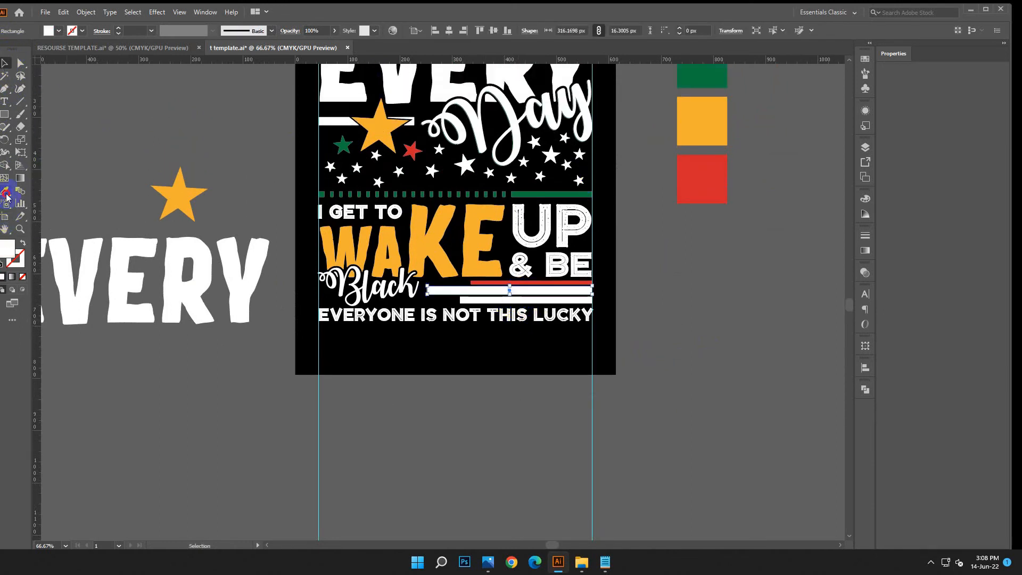
left_click(707, 103)
left_click(5, 62)
left_click(449, 388)
left_click(534, 300)
left_click(702, 76)
left_click(5, 62)
left_click(547, 404)
scroll(557, 407, "down", 1)
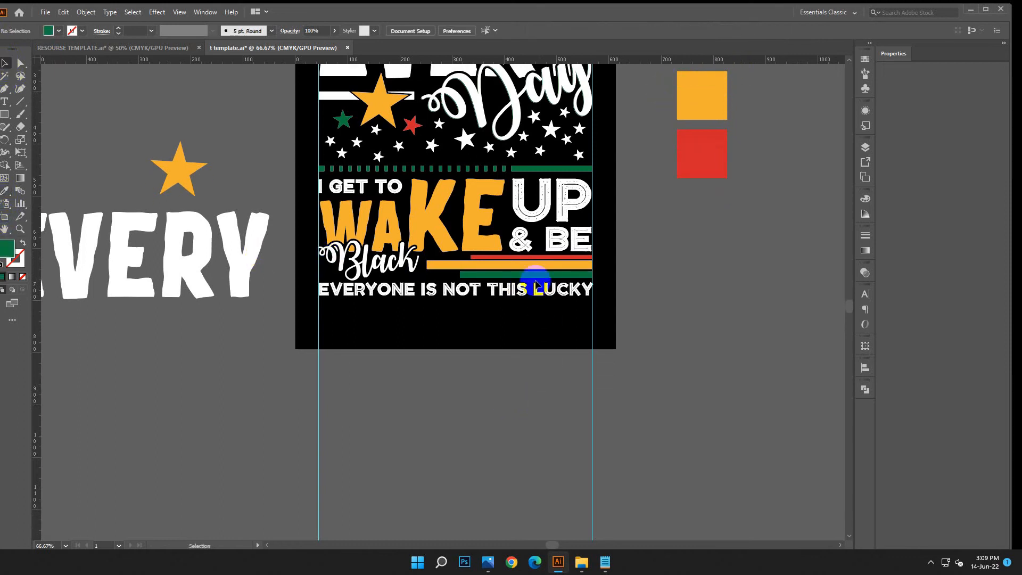
left_click(534, 265)
left_click(704, 403)
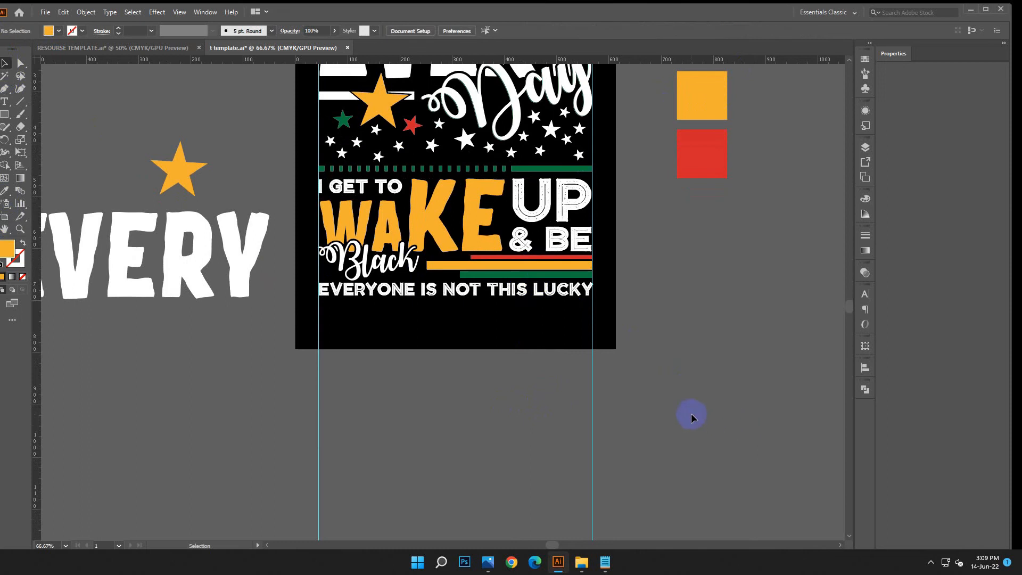
Step: Draw a red circle about 205 px in diameter over the lower part of the E and V at the start of EVERY
scroll(634, 344, "up", 1)
key("ctrl+minus")
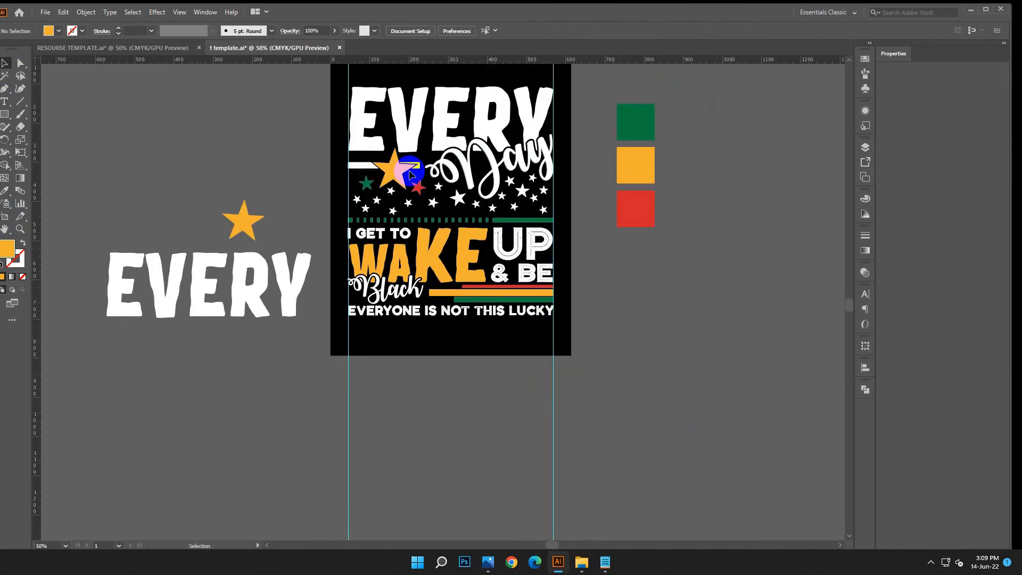
scroll(755, 357, "up", 5)
left_click(623, 282)
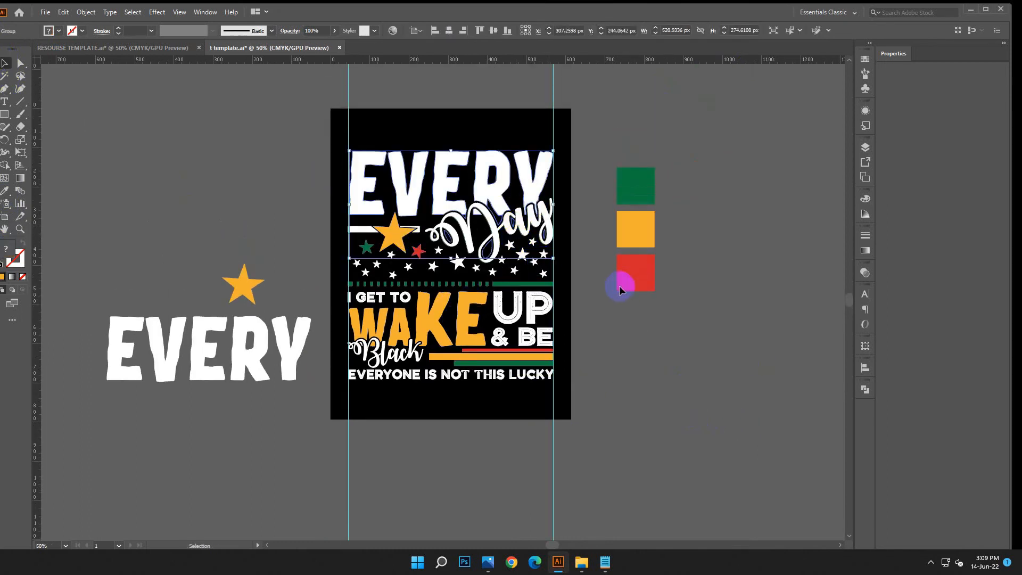
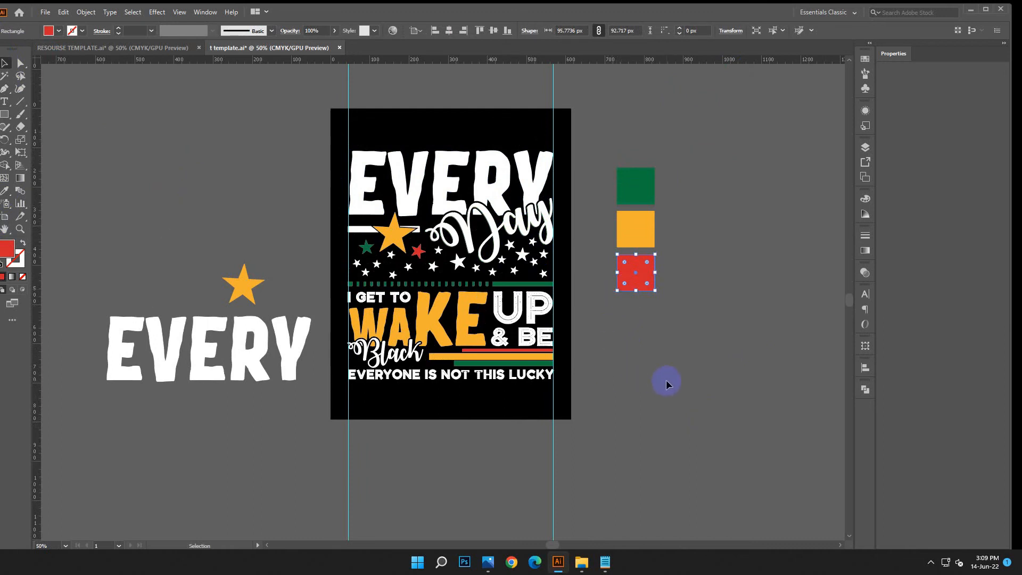
scroll(666, 385, "up", 1)
key("a")
key("ctrl+plus")
key("ctrl+plus")
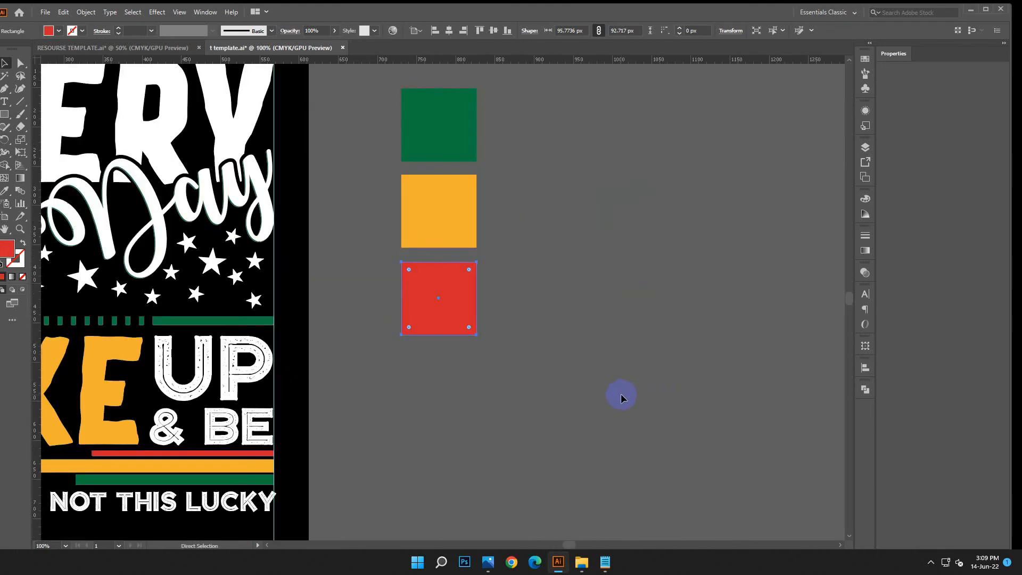
left_click(532, 410)
left_click_drag(372, 337, 728, 456)
left_click_drag(2, 118, 35, 142)
mouse_move(270, 306)
left_mouse_down()
mouse_move(367, 323)
mouse_move(350, 266)
left_mouse_up()
left_click(118, 304)
left_click_drag(315, 326, 285, 337)
Step: Ungroup the EVERY Day title so the EVERY lettering can be selected separately
left_click(266, 186)
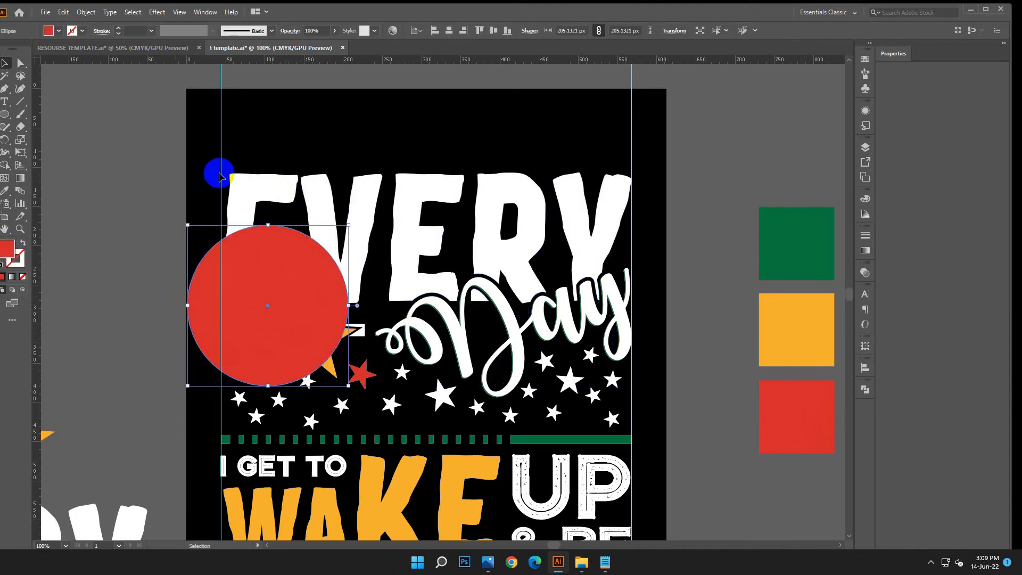
left_click(241, 181)
left_click(865, 389)
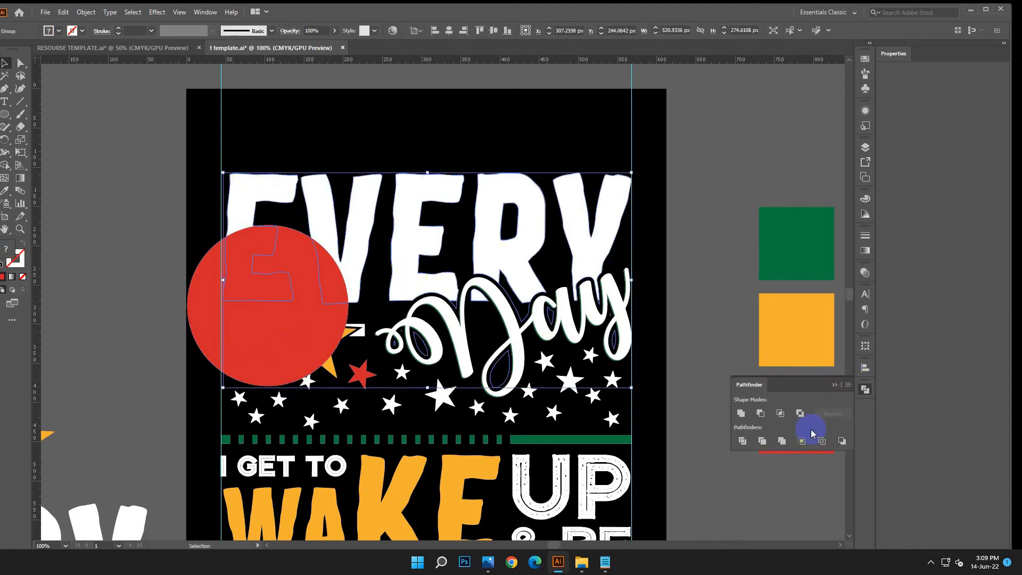
left_click(744, 442)
right_click(386, 129)
left_click(406, 220)
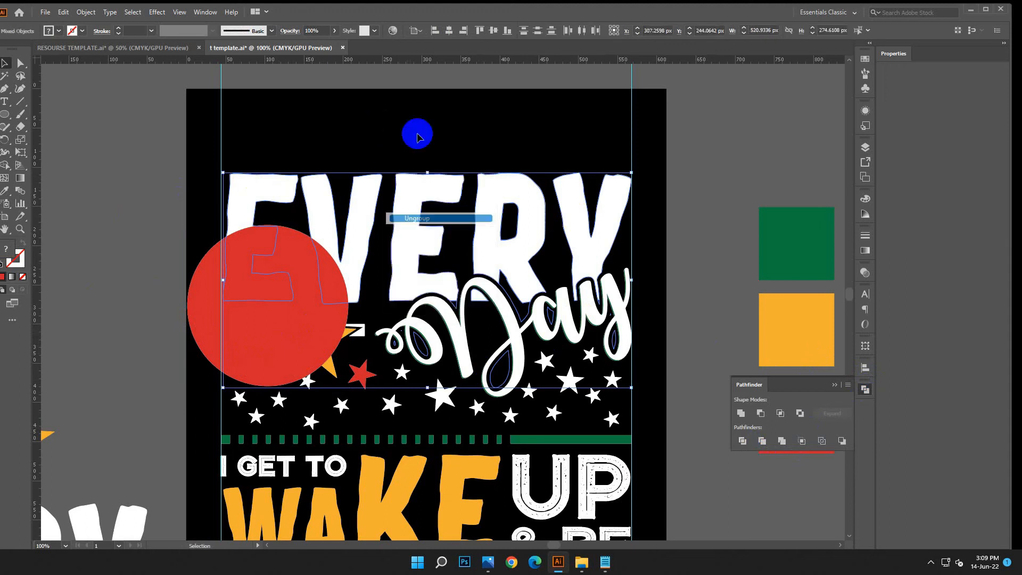
left_click(417, 135)
Step: Divide the EVERY lettering with the red circle, ungroup the pieces and delete the red parts outside the letters
left_click(326, 326)
left_click_drag(183, 170, 351, 283)
left_click(743, 440)
right_click(417, 125)
left_click(451, 215)
left_click(305, 380)
left_click(293, 356)
key("Delete")
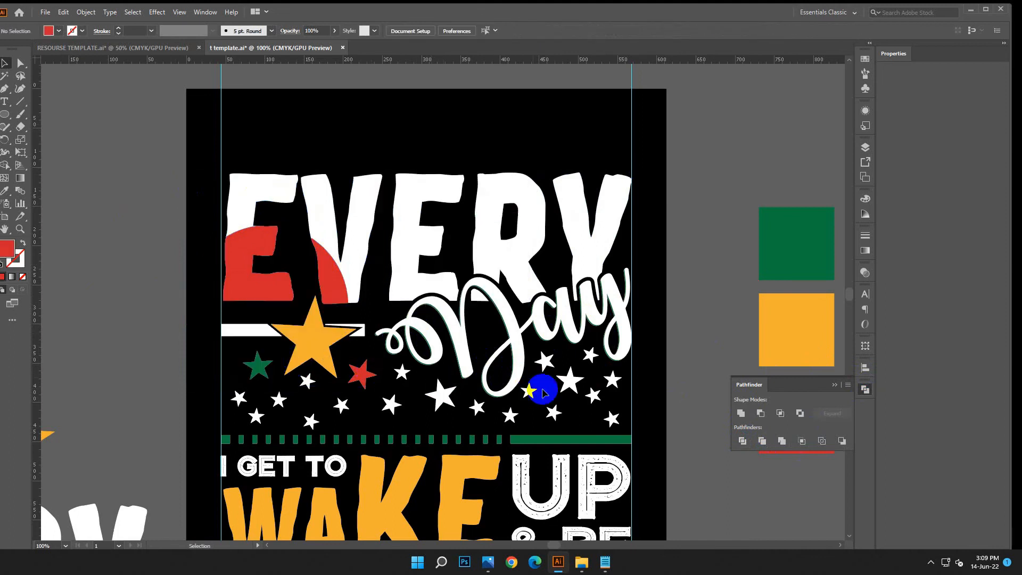
key("ctrl+minus")
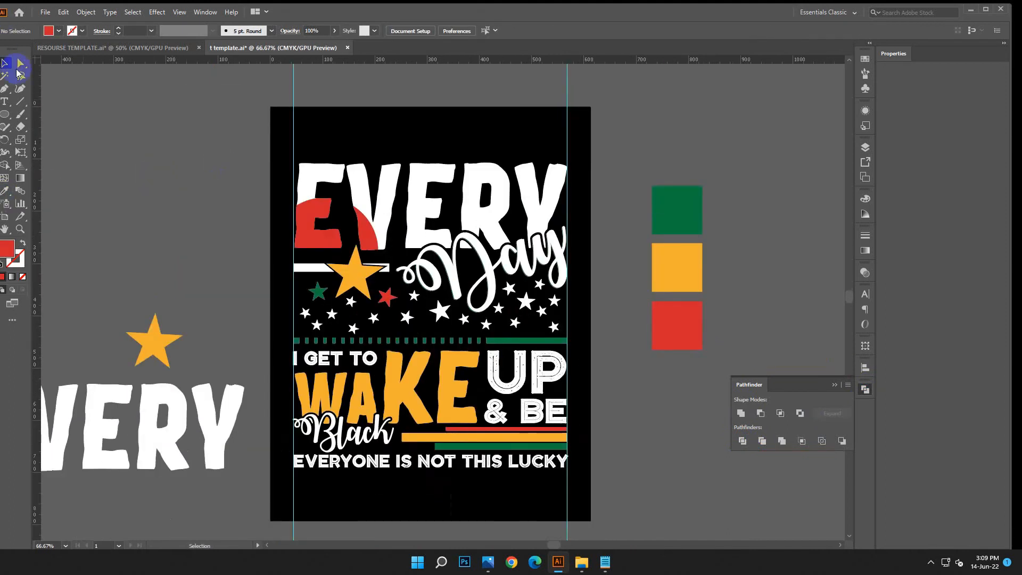
Step: Draw a closed curved band across the upper part of EVERY with the Pen tool and colour it with the green swatch
scroll(288, 192, "up", 2)
left_click(285, 196)
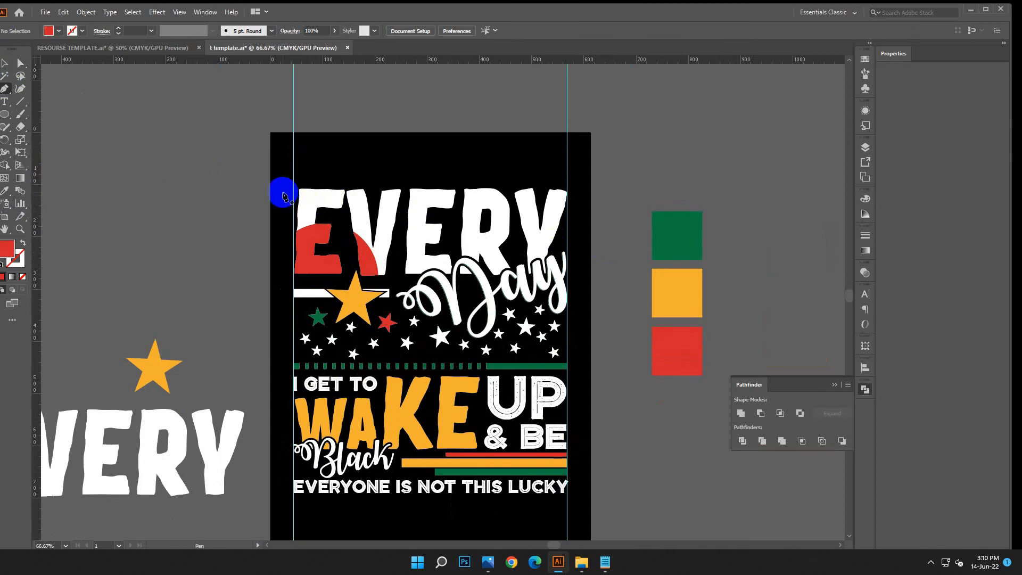
left_click_drag(587, 236, 700, 301)
left_click(588, 238)
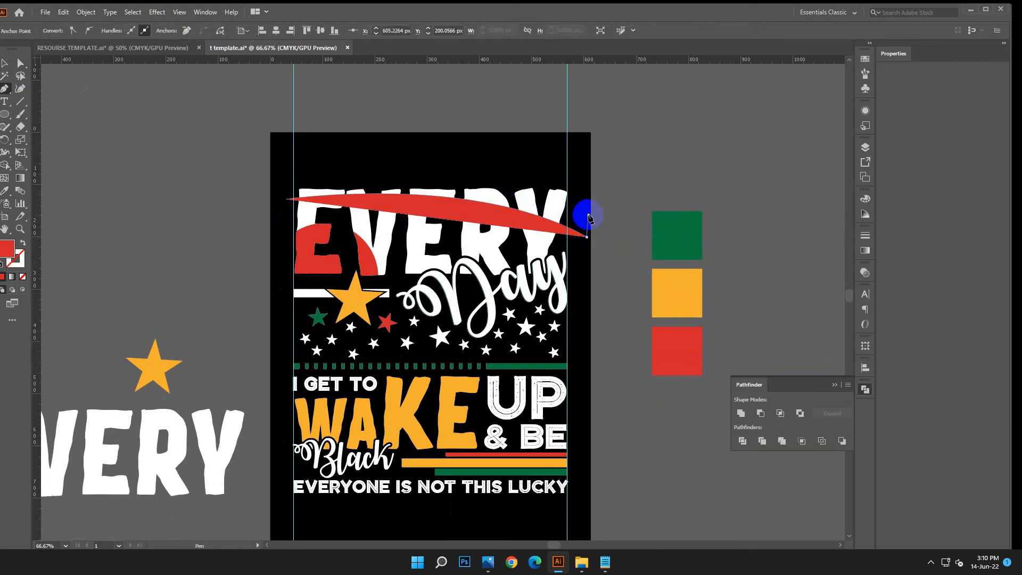
left_click(588, 215)
left_click(282, 199)
left_click_drag(285, 196, 80, 206)
left_click(384, 193)
key("i")
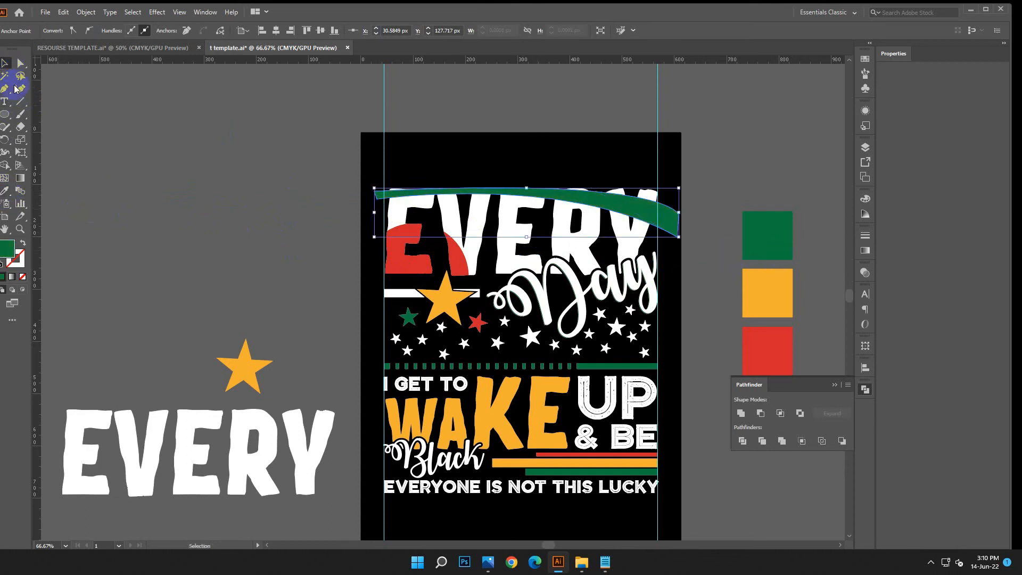
Step: Trace the green band's upper edge from the Y back to the second E with a curved Pen path, undoing the misplaced last anchor
left_click(226, 209)
left_click(648, 208)
key("space")
left_click_drag(742, 166, 546, 153)
key("ctrl+plus")
key("ctrl+plus")
key("space")
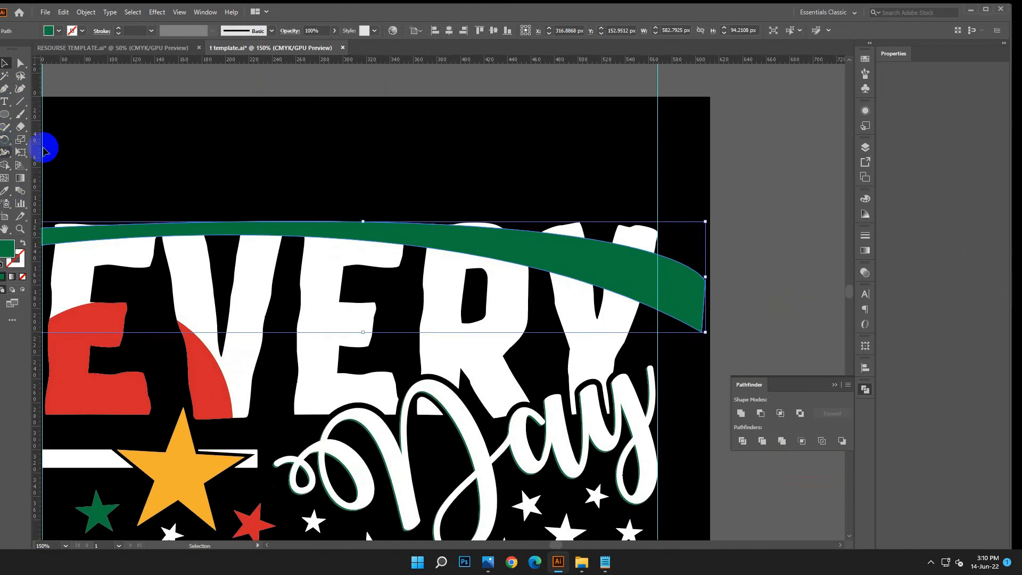
left_click(210, 152)
key("p")
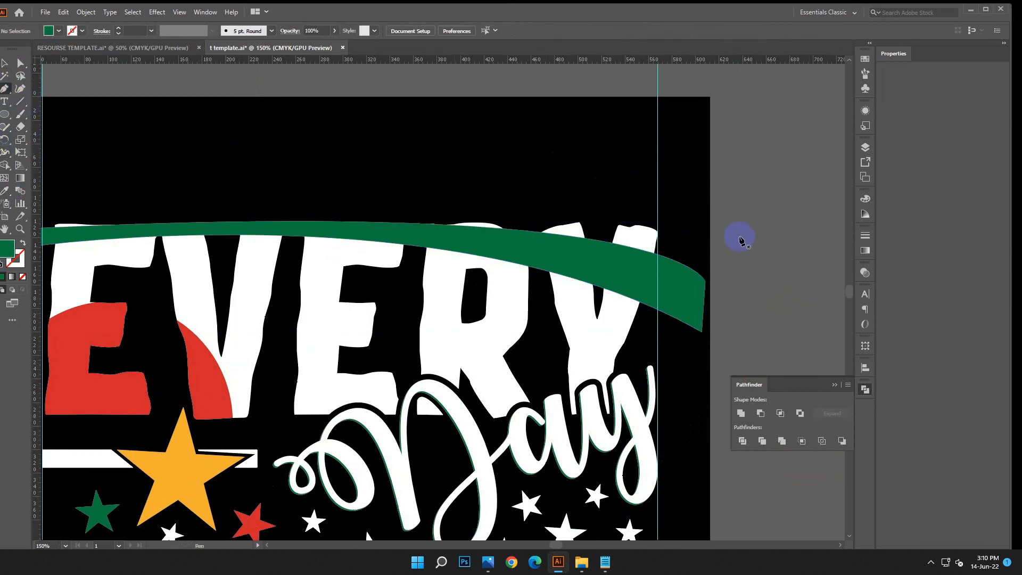
left_click(662, 256)
left_click_drag(406, 223, 241, 215)
left_click(405, 220)
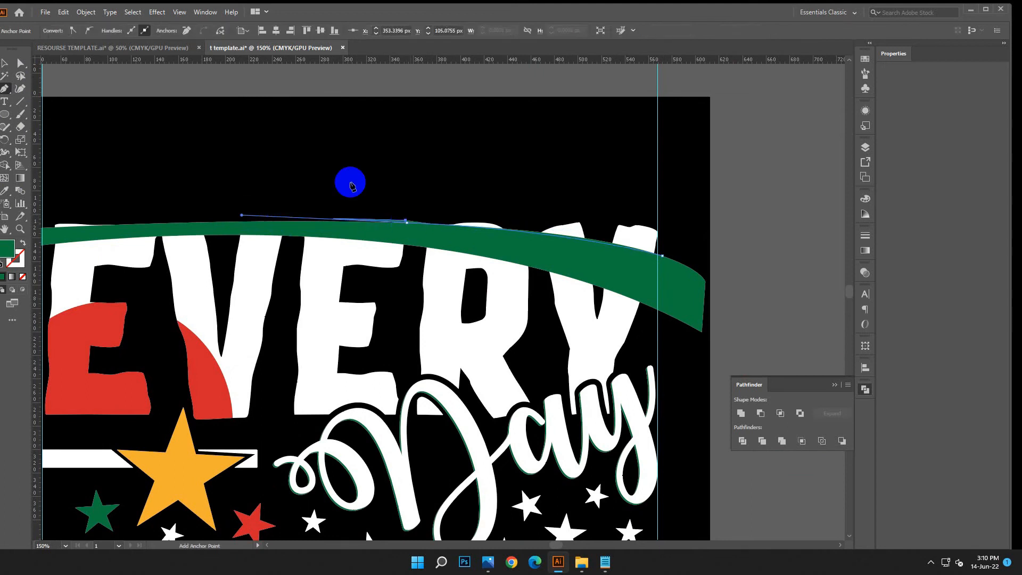
left_click(65, 13)
left_click(71, 25)
Step: Close the Pen path with straight segments above the R and Y and fill the shape with the orange swatch
left_click(408, 222)
left_click(519, 167)
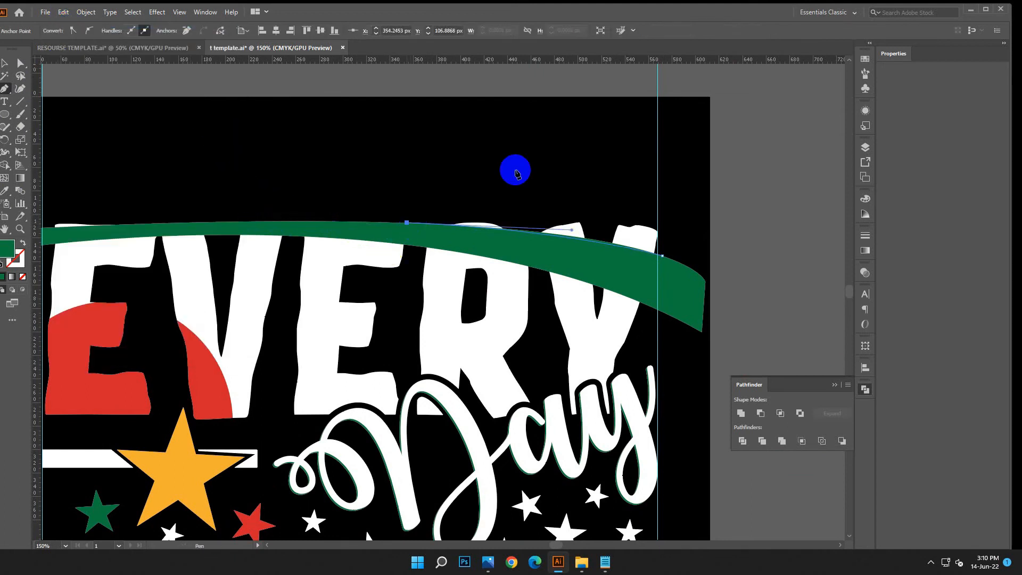
left_click(551, 165)
left_click(617, 165)
left_click(670, 194)
left_click(662, 257)
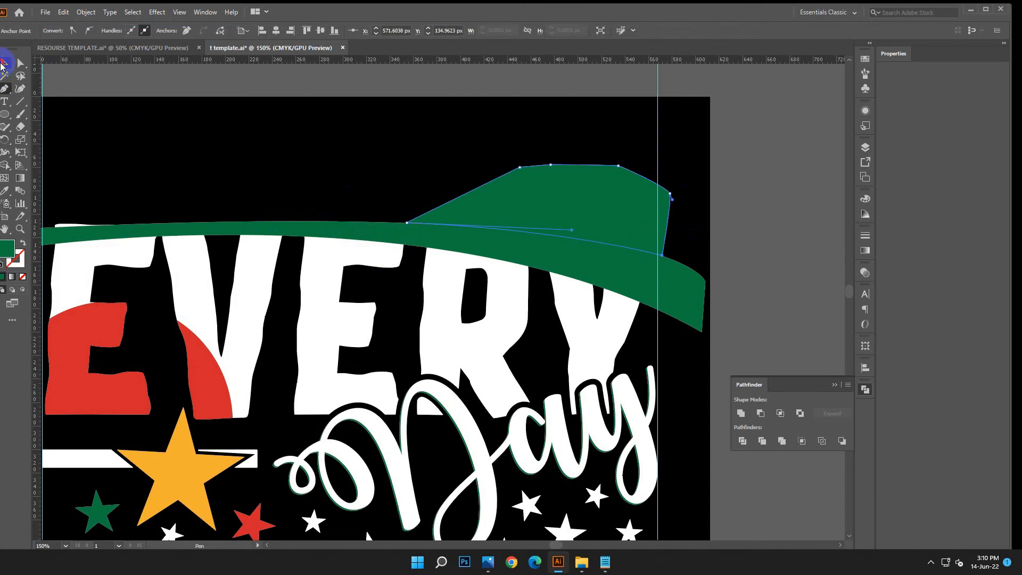
left_click(3, 64)
key("ctrl+minus")
key("ctrl+minus")
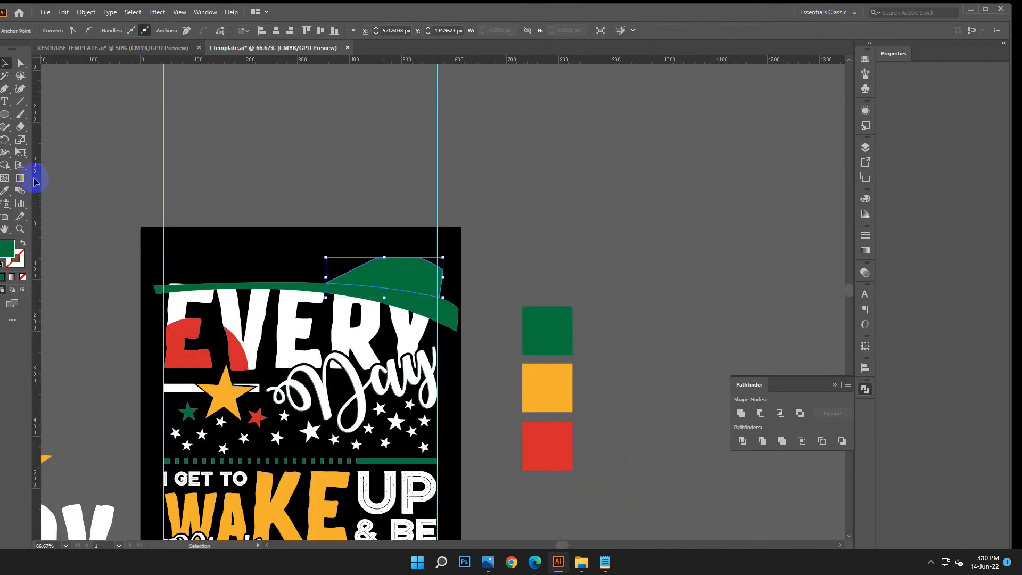
left_click(550, 379)
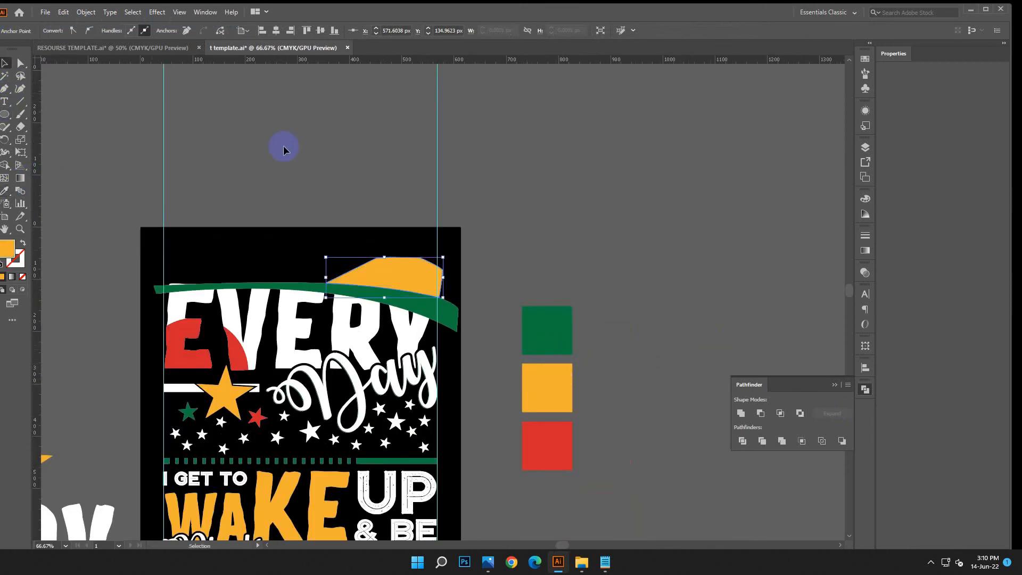
Step: Divide the EVERY lettering with the green band and orange shape, ungroup the pieces and delete the surplus orange outside the letters
scroll(444, 203, "down", 3)
left_click(417, 220, "shift")
left_click(209, 186, "shift")
left_click(743, 441)
right_click(582, 176)
left_click(632, 266)
left_click(417, 178)
key("Delete")
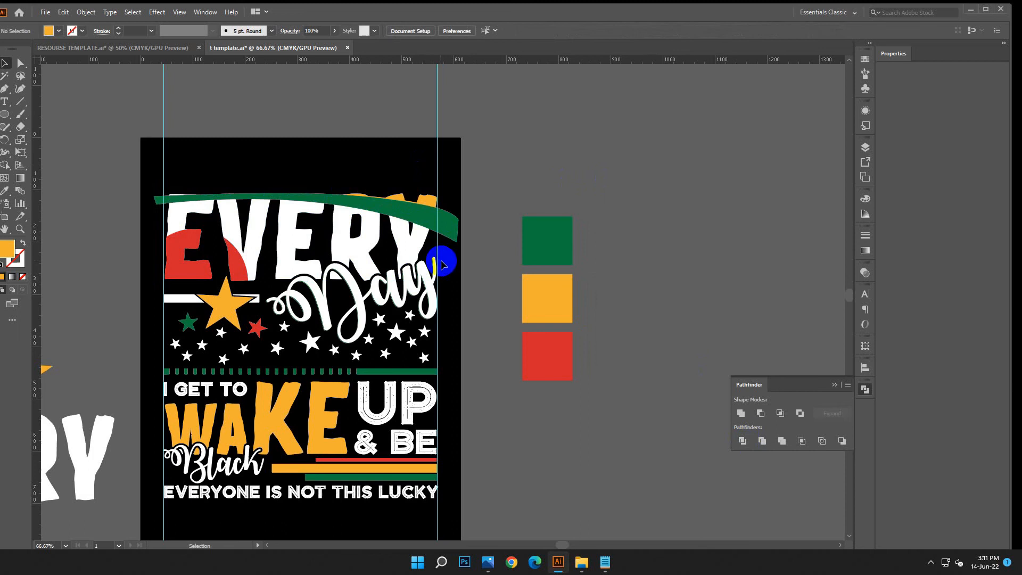
Step: Delete the green band pieces lying outside and between the letters of EVERY
left_click(418, 221, "alt")
left_click(390, 215, "alt")
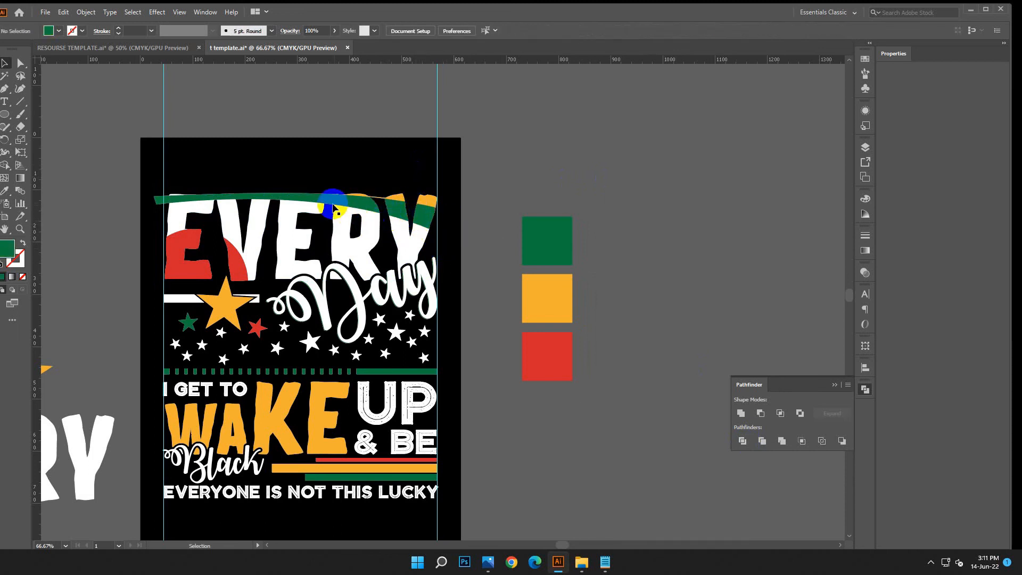
left_click(406, 230)
left_click(377, 194, "alt")
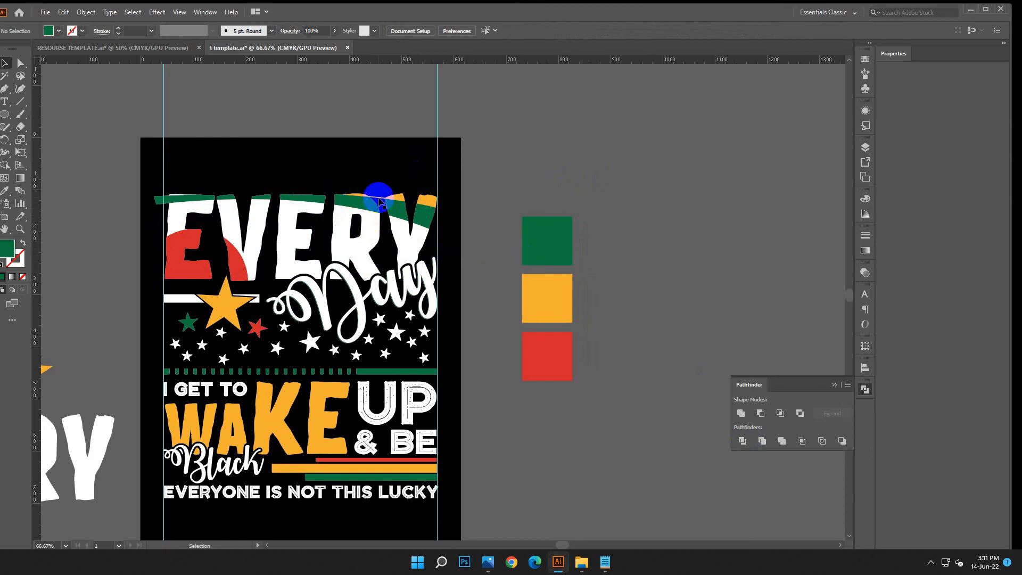
left_click(160, 201, "alt")
scroll(484, 247, "down", 2)
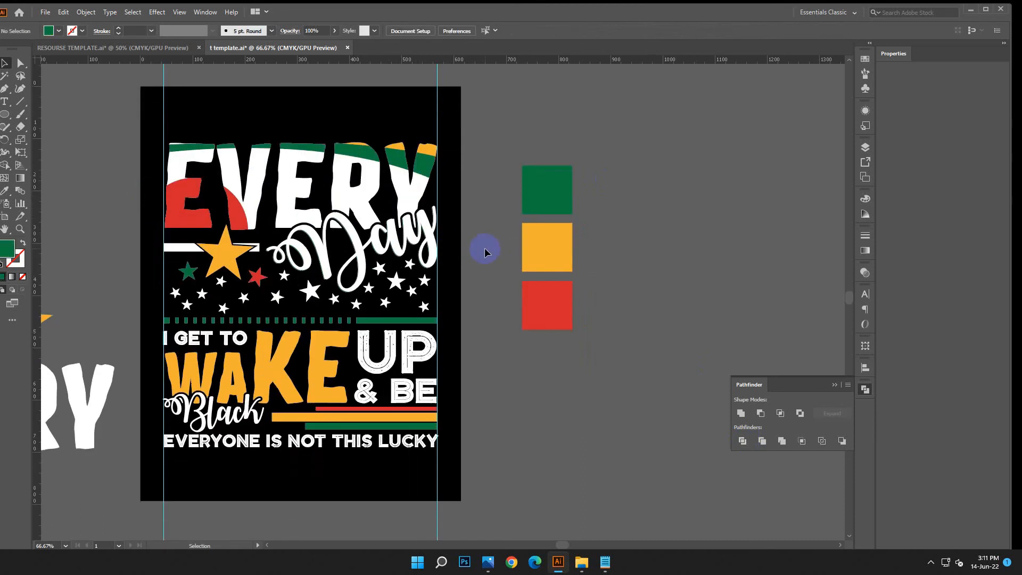
Step: Scale the EVERYONE IS NOT THIS LUCKY line to fit between the vertical guides and convert it to outlines
key("ctrl+minus")
scroll(509, 297, "down", 3)
left_click_drag(509, 296, 581, 289)
scroll(548, 292, "down", 2)
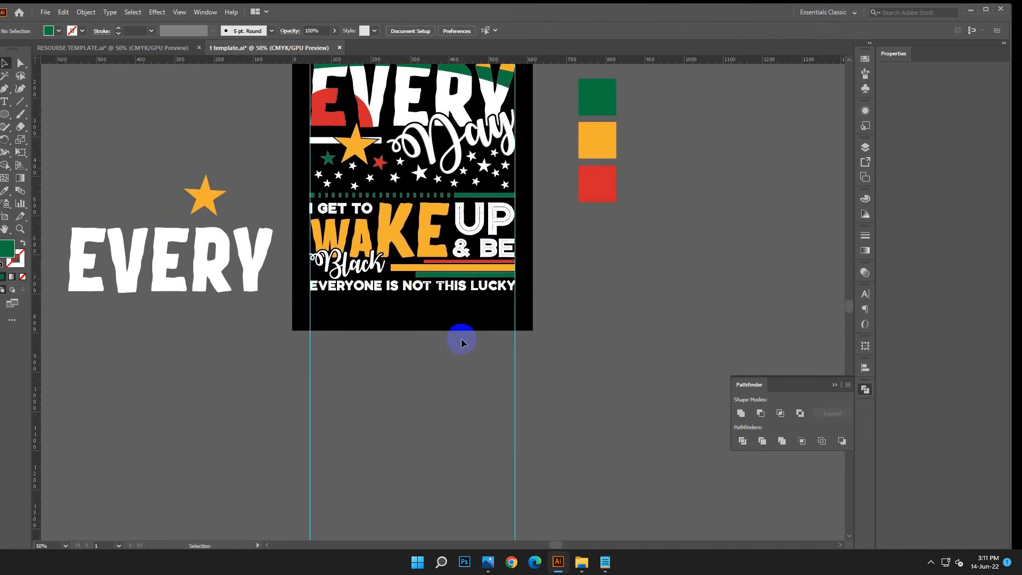
scroll(599, 336, "up", 1)
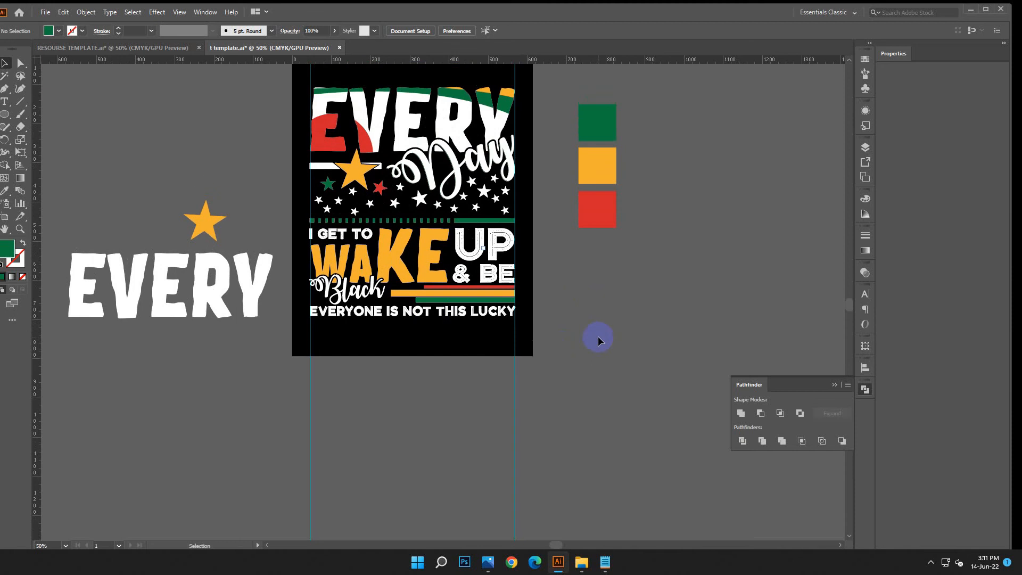
key("ctrl+equal")
key("ctrl+equal")
key("ctrl+equal")
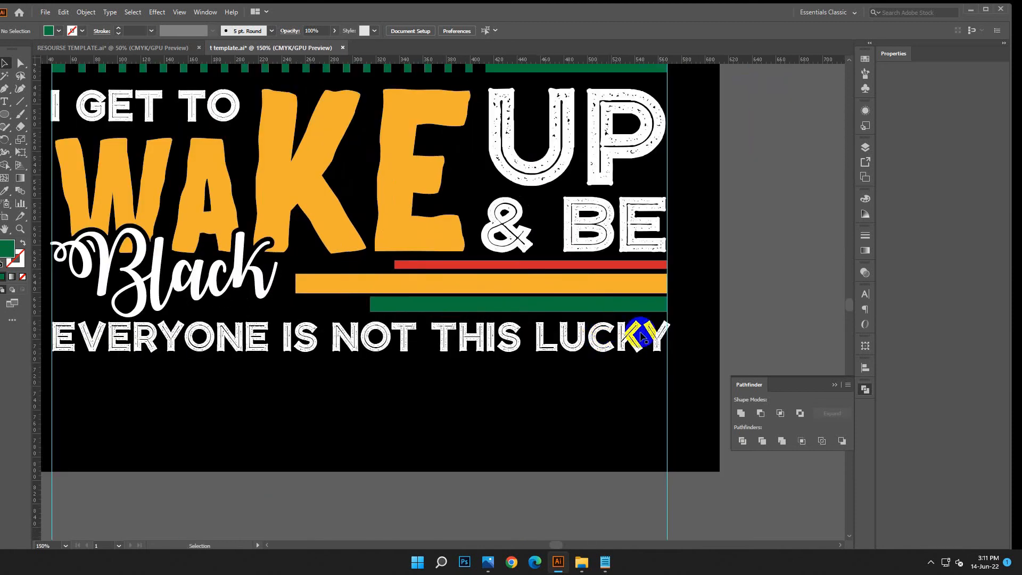
left_click(664, 344)
right_click(688, 323)
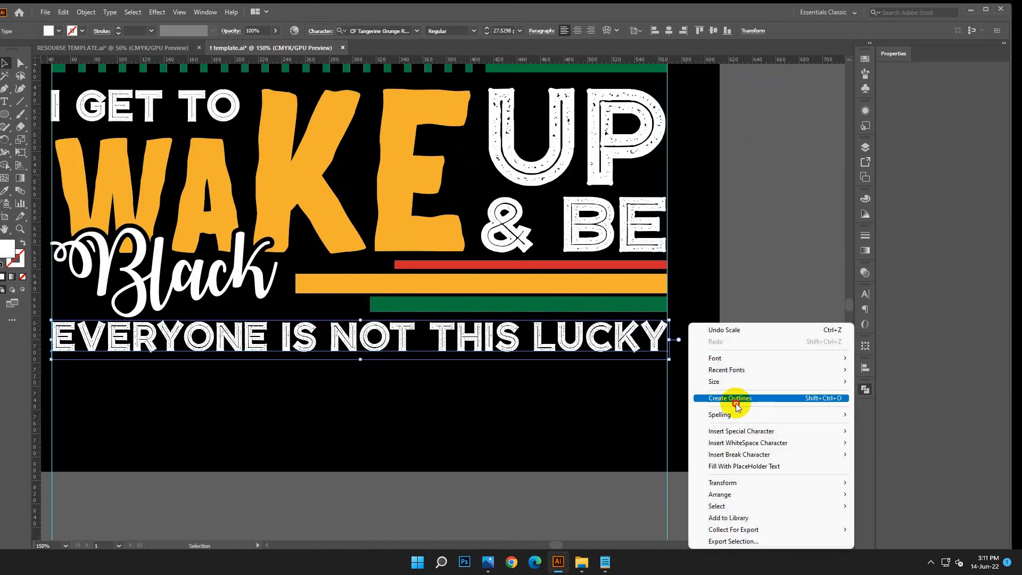
left_click(736, 333)
Step: Inspect the & BE, Day and Black lettering and review the overall layout of the design
key("ctrl+minus")
key("ctrl+minus")
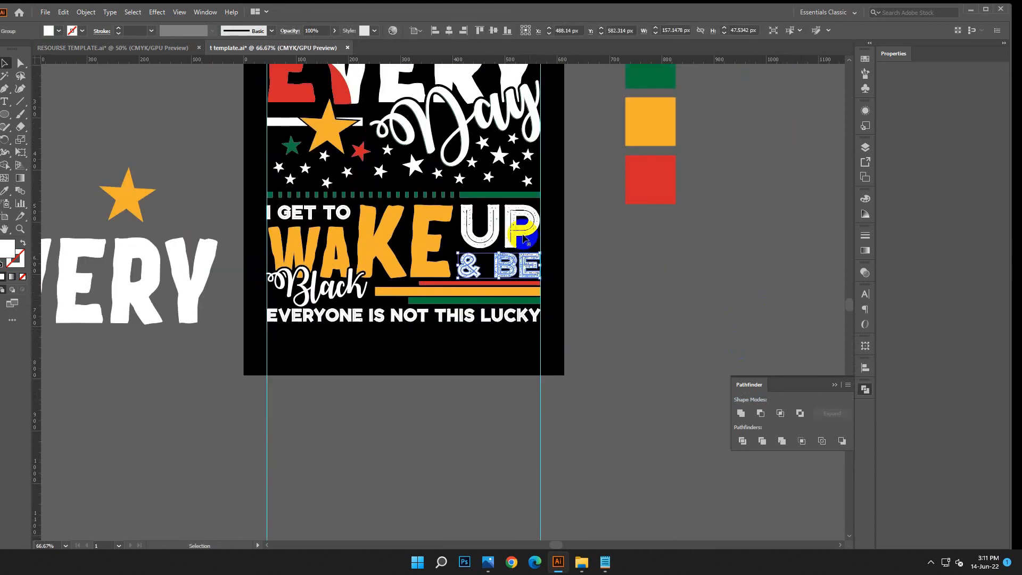
scroll(584, 251, "up", 4)
left_click(421, 228)
scroll(656, 354, "down", 3)
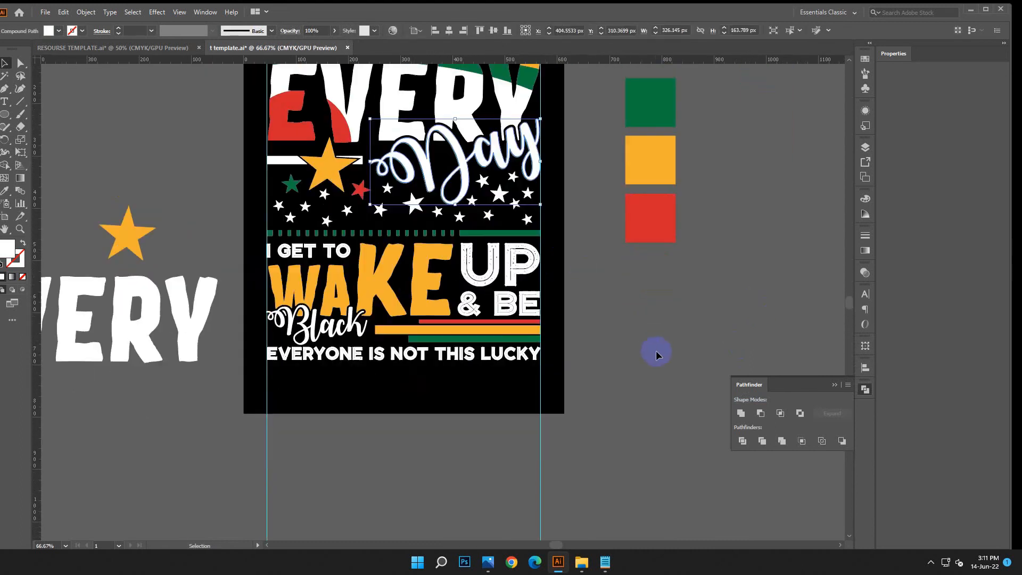
left_click(343, 329)
left_click(614, 310)
key("ctrl+minus")
scroll(570, 318, "down", 2)
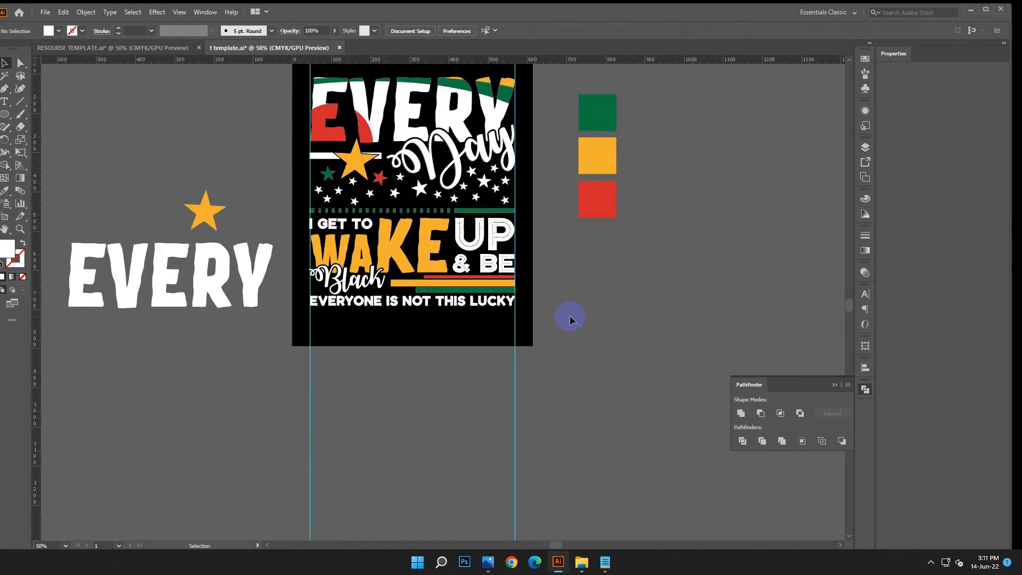
scroll(569, 318, "up", 1)
scroll(570, 317, "down", 3)
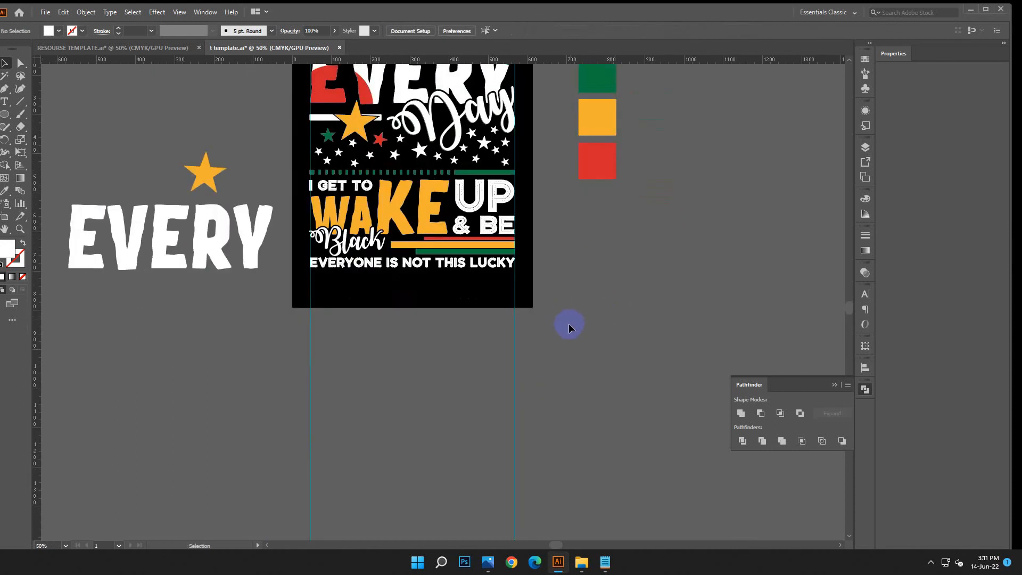
scroll(569, 324, "up", 1)
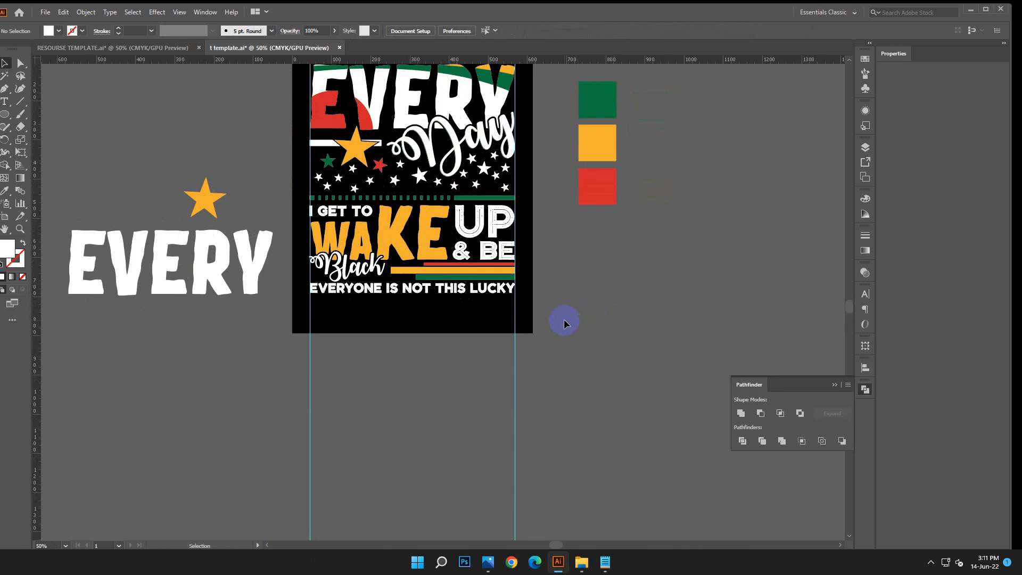
scroll(556, 324, "up", 1)
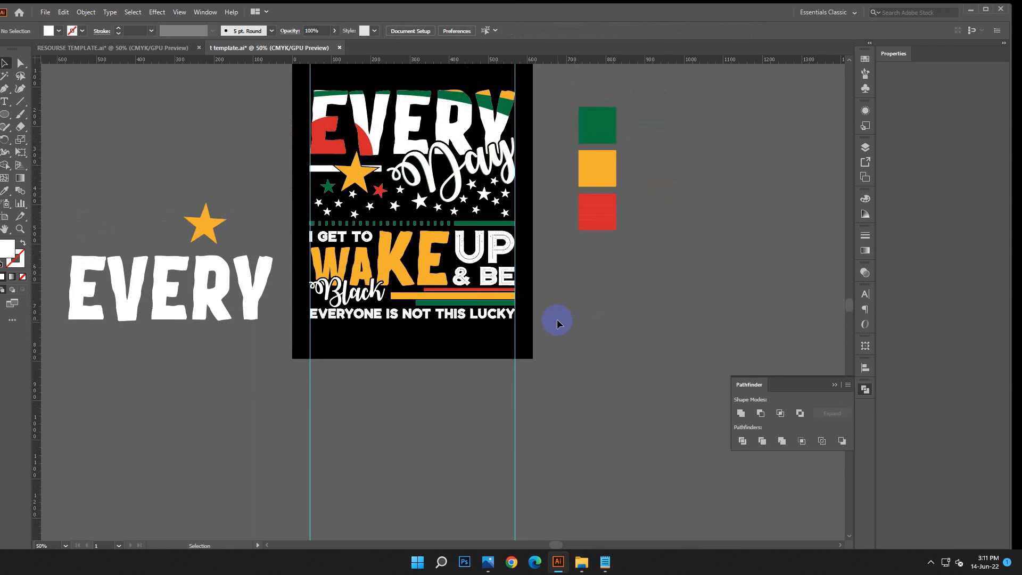
scroll(557, 320, "down", 1)
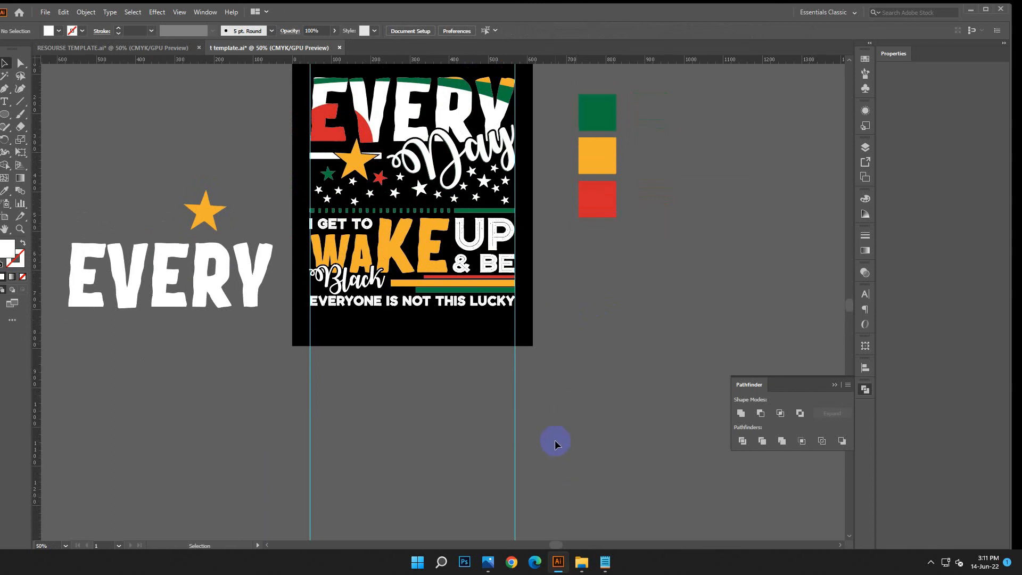
Step: Delete the spare EVERY lettering and star beside the artboard, along with the green, orange and red colour squares
left_click_drag(102, 154, 267, 335)
key("Delete")
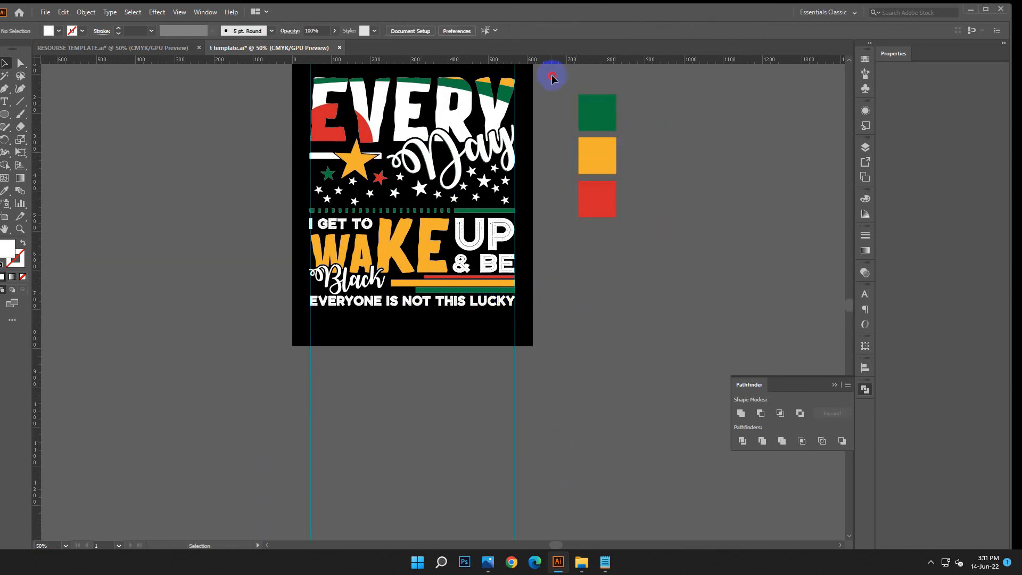
left_click_drag(550, 75, 642, 327)
key("Delete")
scroll(604, 333, "up", 1)
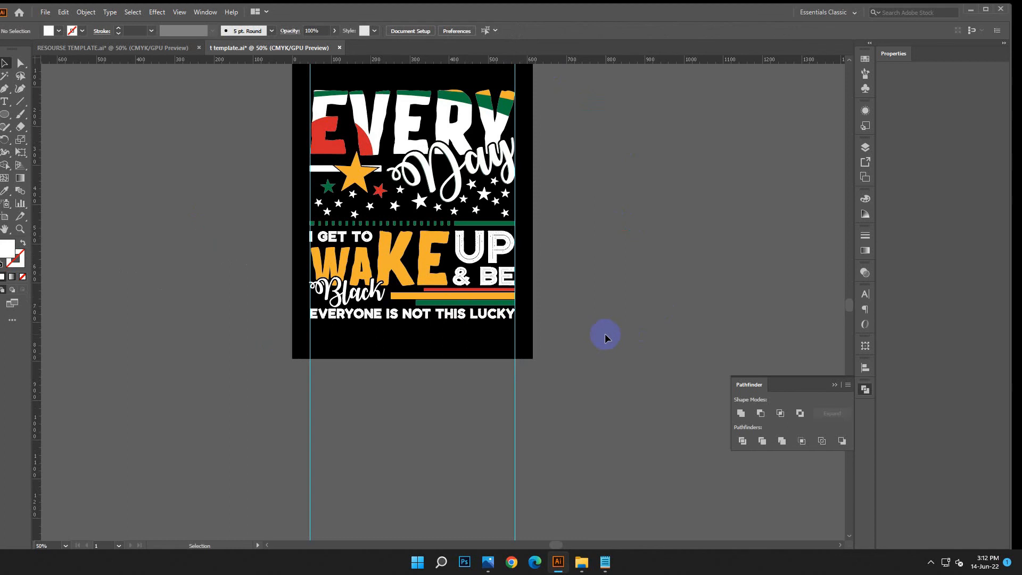
Step: Draw a small white circle about 16 px wide on the empty canvas beside the artboard
key("ctrl+plus")
key("ctrl+plus")
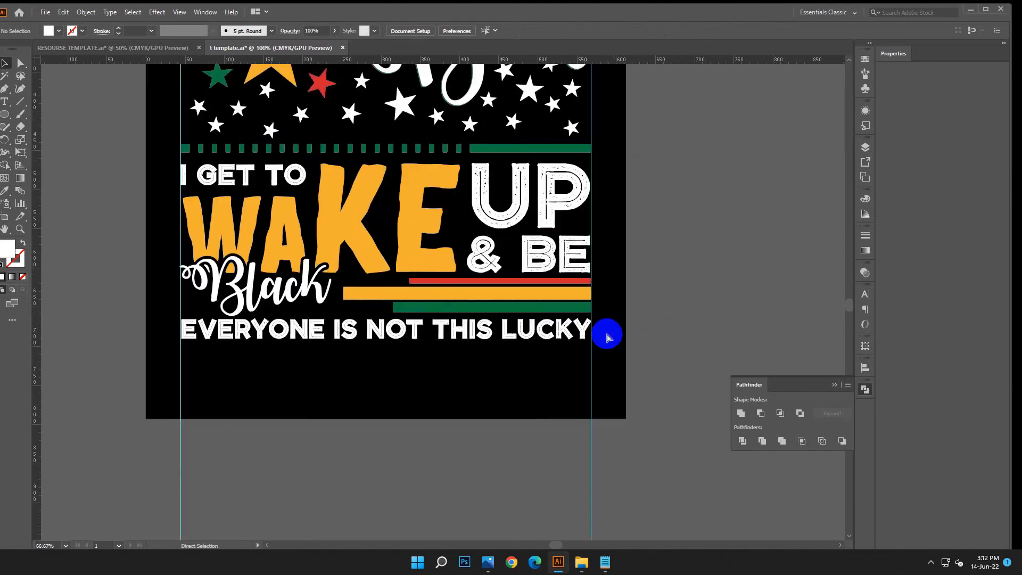
left_click(4, 113)
left_click(70, 140)
left_click_drag(81, 151, 78, 153)
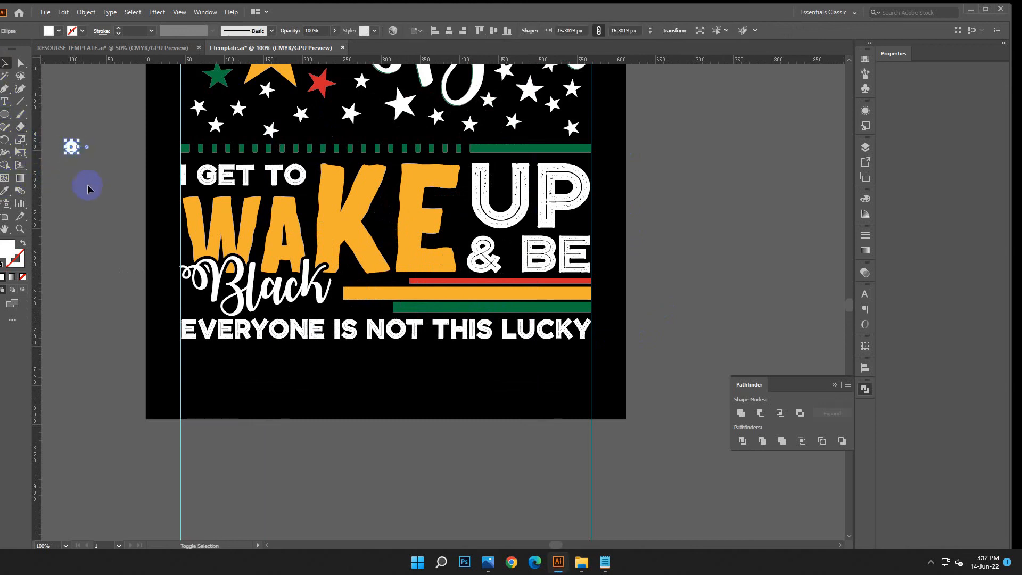
left_click_drag(89, 187, 267, 224)
Step: Copy the circle in front, enlarge the copy concentrically to about 22 px and turn it into a white outlined ring without fill
key("ctrl+plus")
key("ctrl+plus")
left_click(438, 296)
left_click(63, 11)
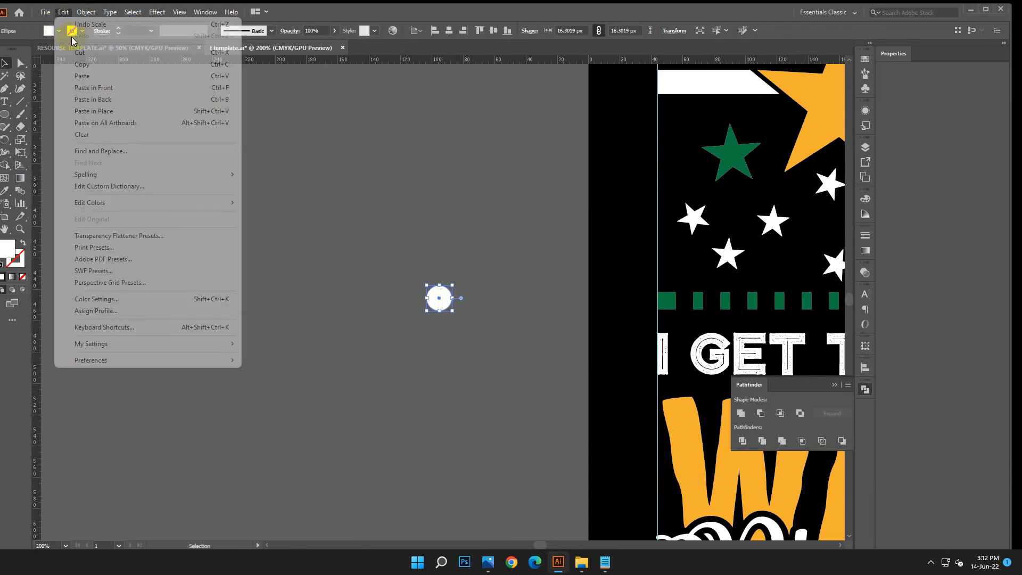
left_click(95, 87)
left_click_drag(453, 313, 456, 315)
left_click(23, 242)
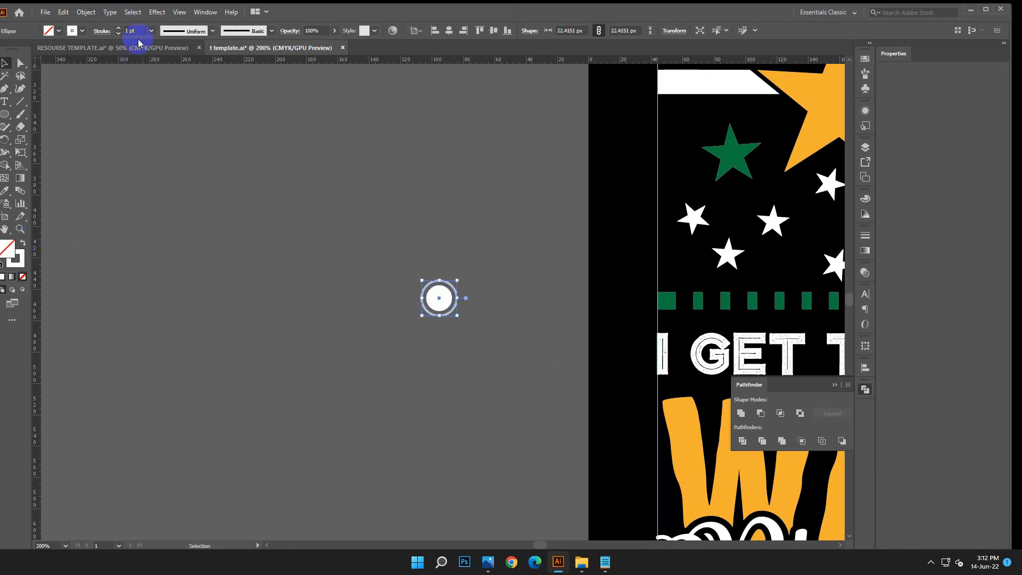
Step: Expand the fill and stroke of both the dot and the ring and group them into one motif
left_click(433, 297, "shift")
left_click(85, 12)
left_click(126, 132)
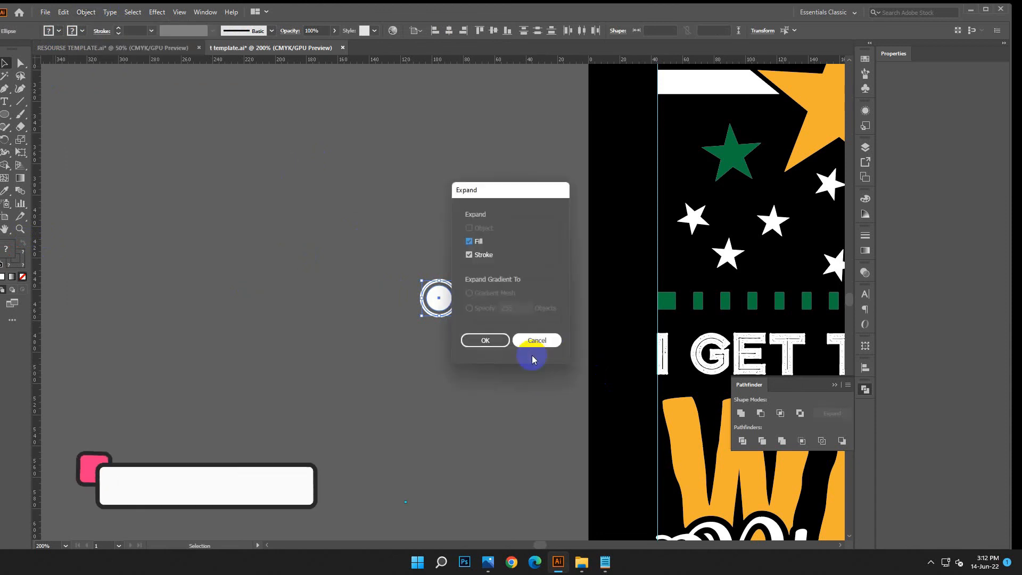
left_click(485, 340)
left_click(510, 410)
left_click_drag(534, 411, 224, 310)
left_click_drag(83, 158, 187, 229)
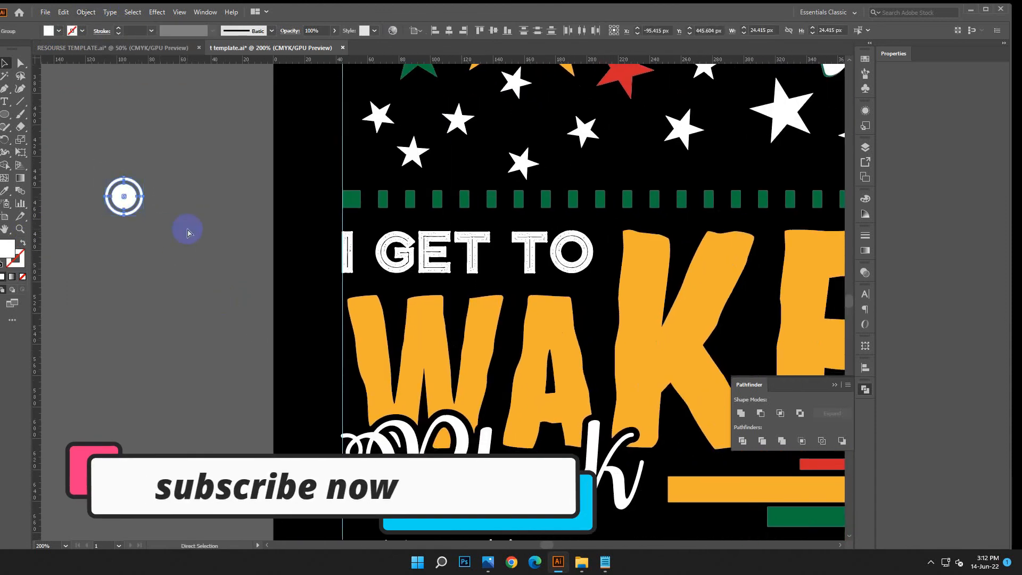
Step: Move the ringed dot onto the middle of the W in WAKE and scale it down to fit inside the letter
key("ctrl+minus")
key("ctrl+minus")
left_click(420, 397)
left_click_drag(418, 396, 127, 274)
left_click_drag(147, 174, 349, 275)
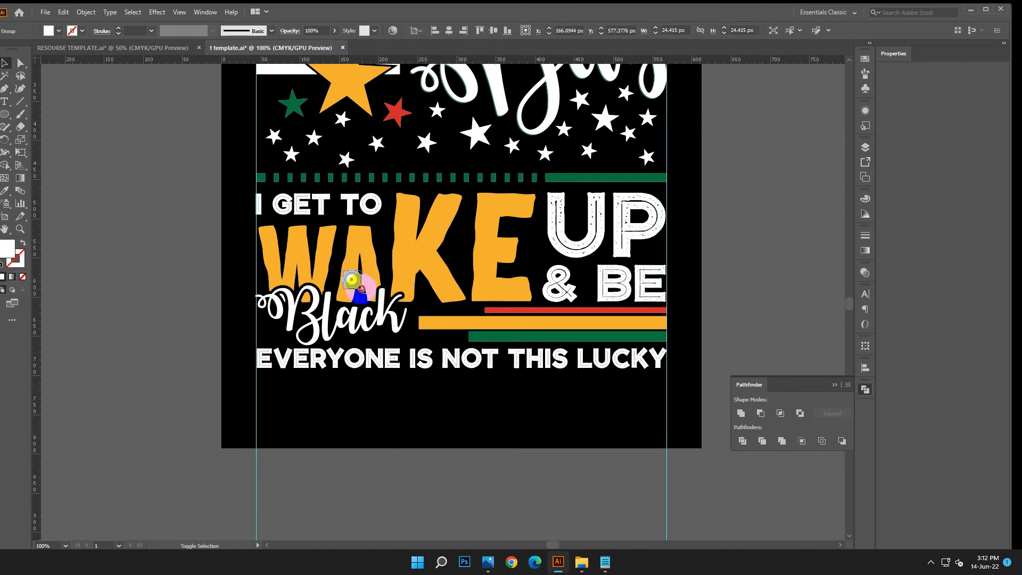
key("ctrl+plus")
key("ctrl+plus")
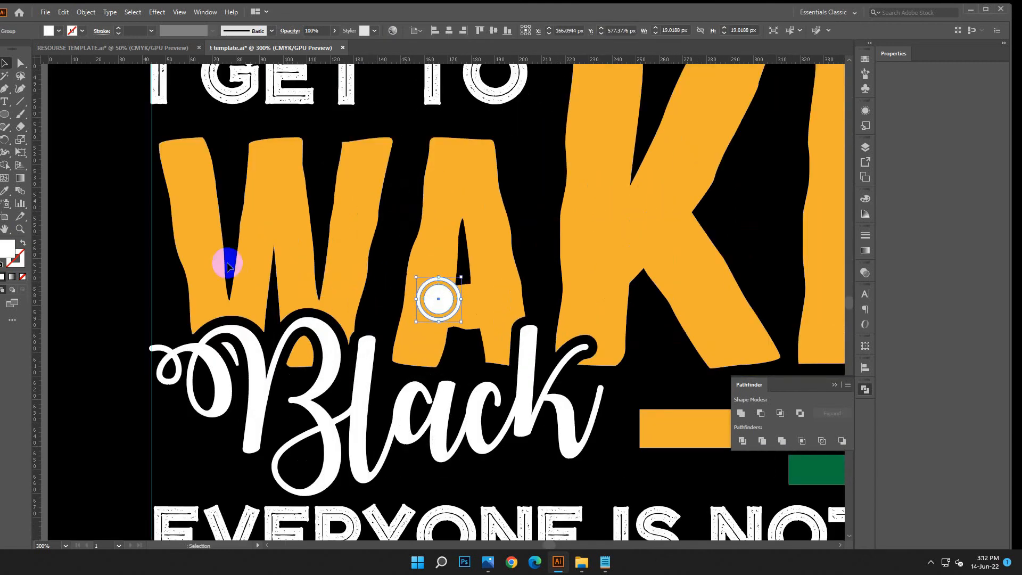
left_click(128, 226)
left_click_drag(444, 299, 290, 219)
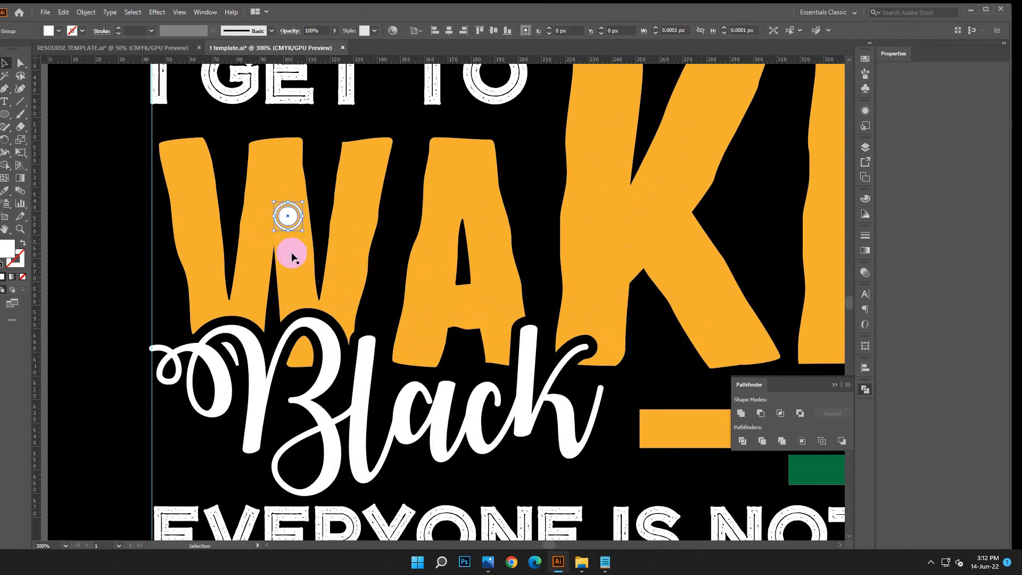
left_click_drag(280, 222, 267, 215)
Step: Duplicate the ringed dot onto the W's right arm, both legs of the A, twice on the K and once on the E
left_click(349, 248)
left_click_drag(350, 247, 615, 125)
left_click(157, 248)
left_click_drag(370, 256, 265, 272)
left_click_drag(293, 224, 373, 266)
left_click(519, 352)
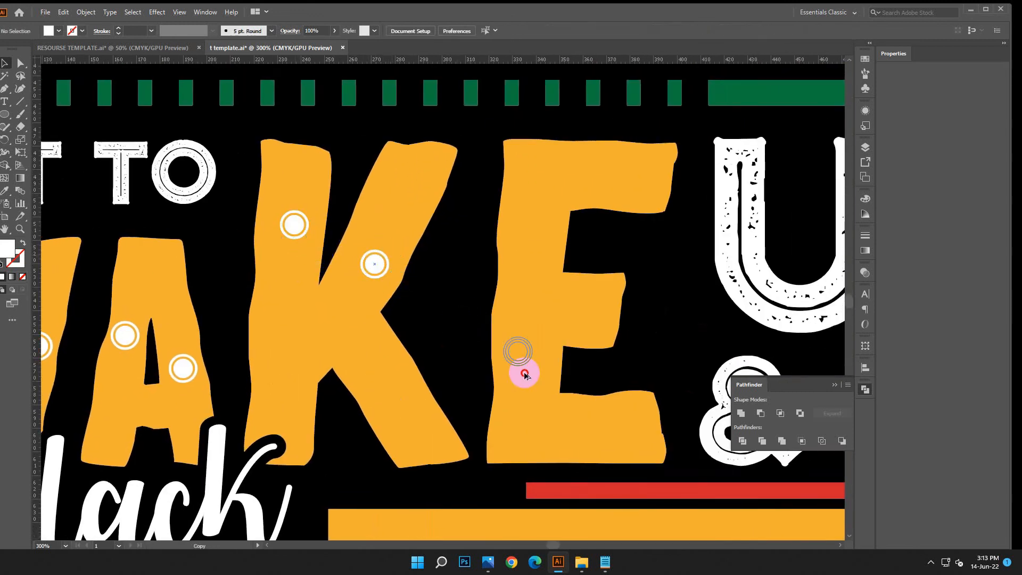
left_click_drag(522, 404, 527, 317)
left_click(661, 287)
Step: Set a white 3 pt stroke without fill and draw a curved Pen path between the two dots on the W
scroll(660, 290, "down", 4)
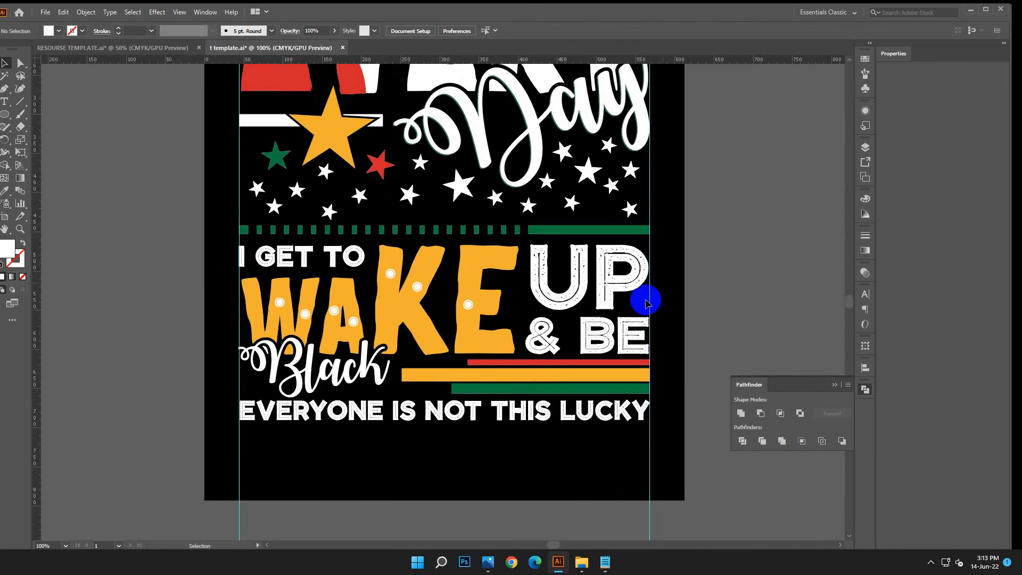
scroll(648, 296, "up", 2)
left_click_drag(632, 313, 695, 403)
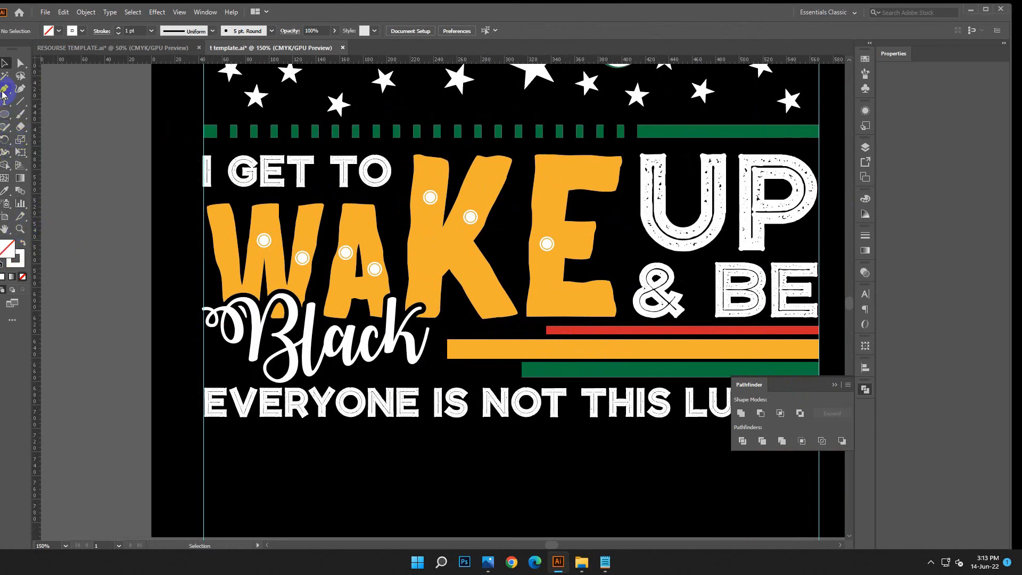
key("ctrl+plus")
key("ctrl+plus")
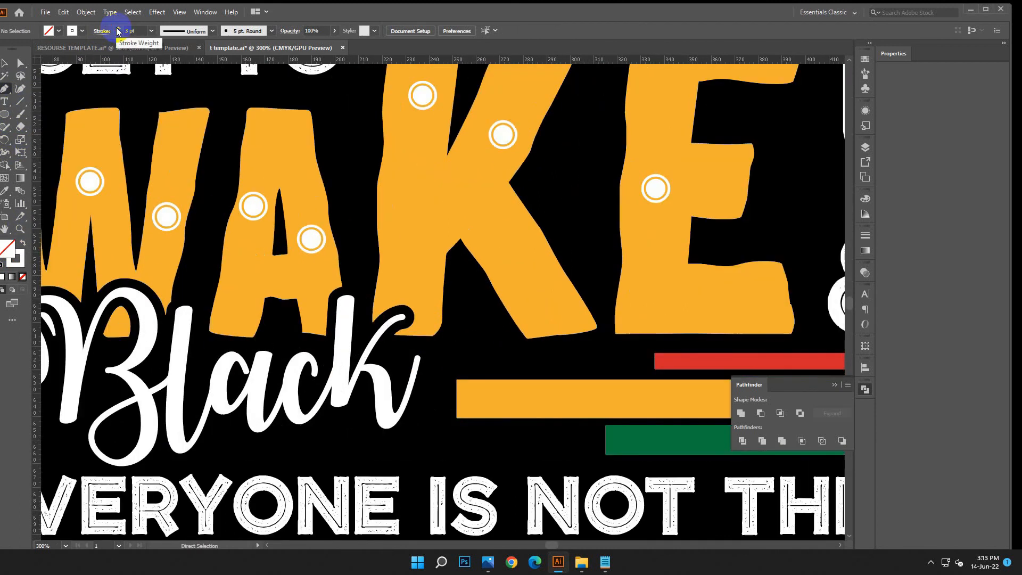
key("p")
left_click(198, 216)
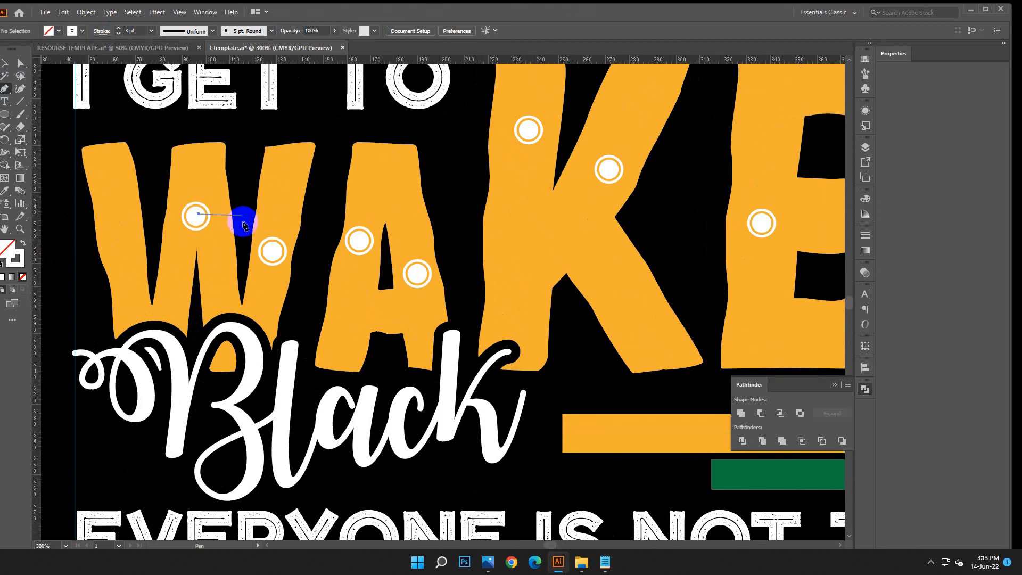
left_click(271, 255)
left_click_drag(278, 264, 296, 282)
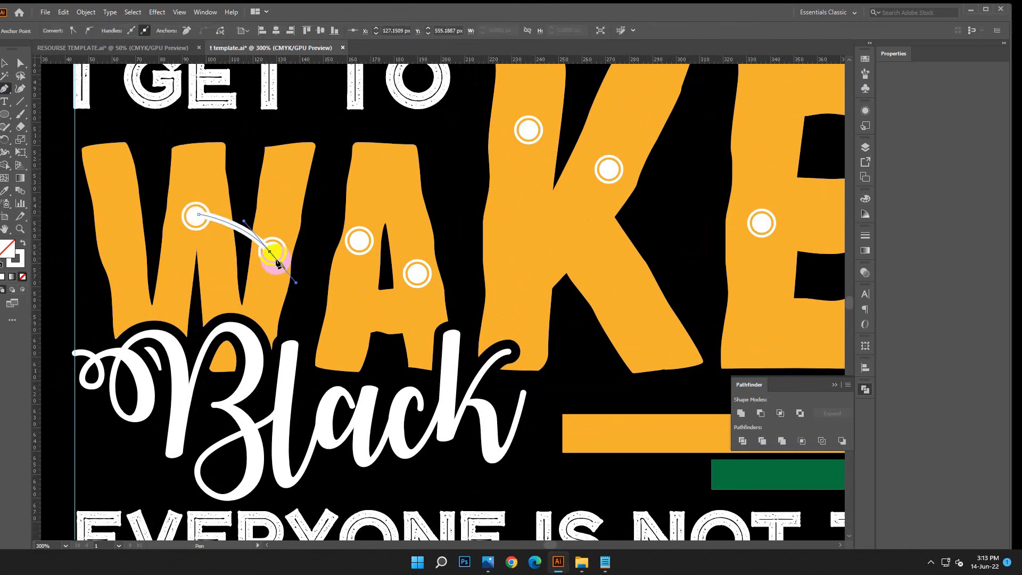
left_click(270, 252)
Step: Continue the curved path from the W through both ringed dots on the A
left_click(355, 243)
mouse_move(340, 245)
left_mouse_down()
mouse_move(327, 239)
mouse_move(356, 246)
left_mouse_up()
left_click(360, 241)
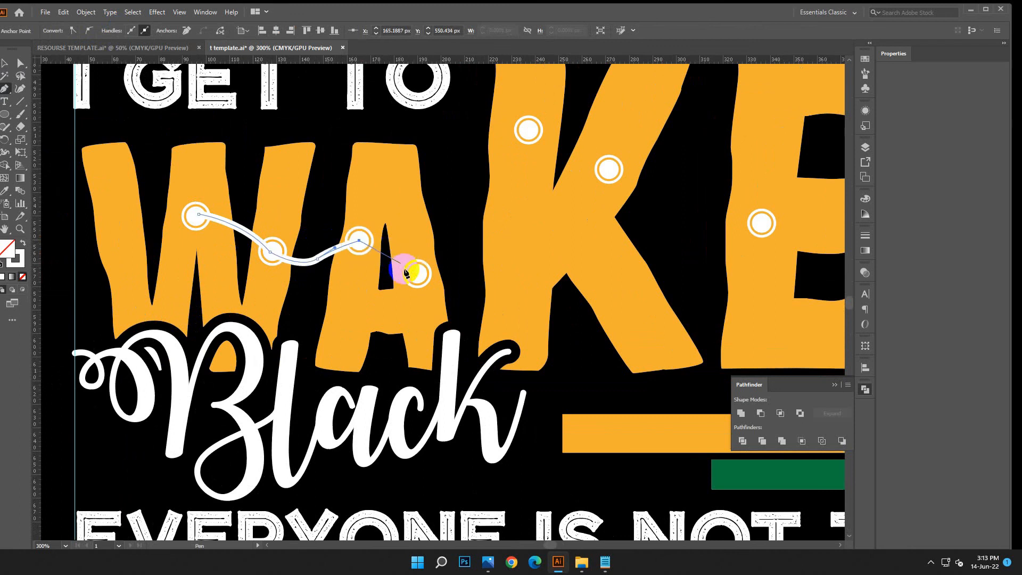
left_click(416, 275)
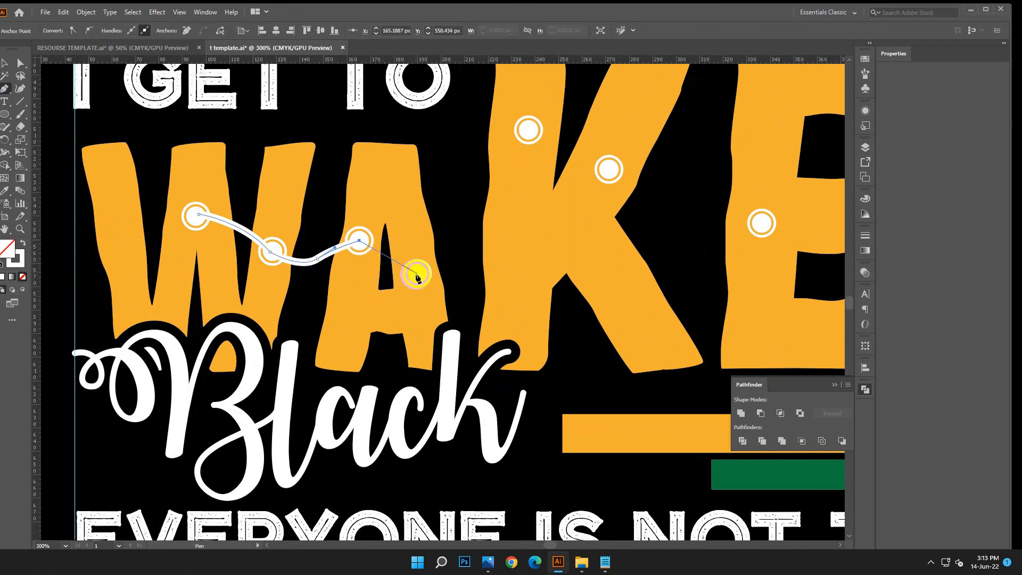
left_click_drag(417, 275, 454, 273)
left_click(417, 274)
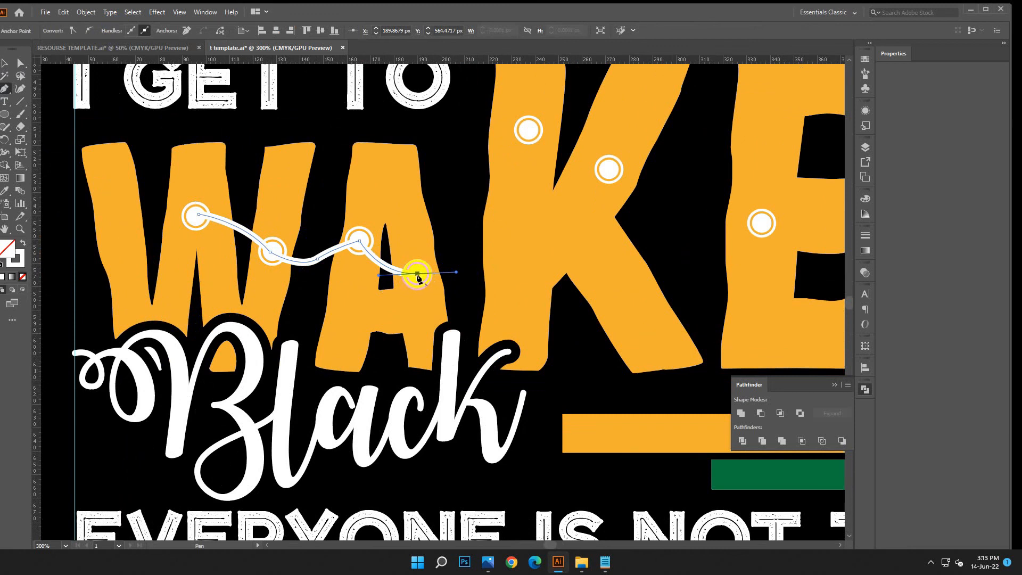
Step: Extend the curved path through the two dots on the K and finish it at the dot on the E
left_click_drag(468, 222, 474, 178)
left_click(529, 129)
left_click_drag(609, 169, 624, 170)
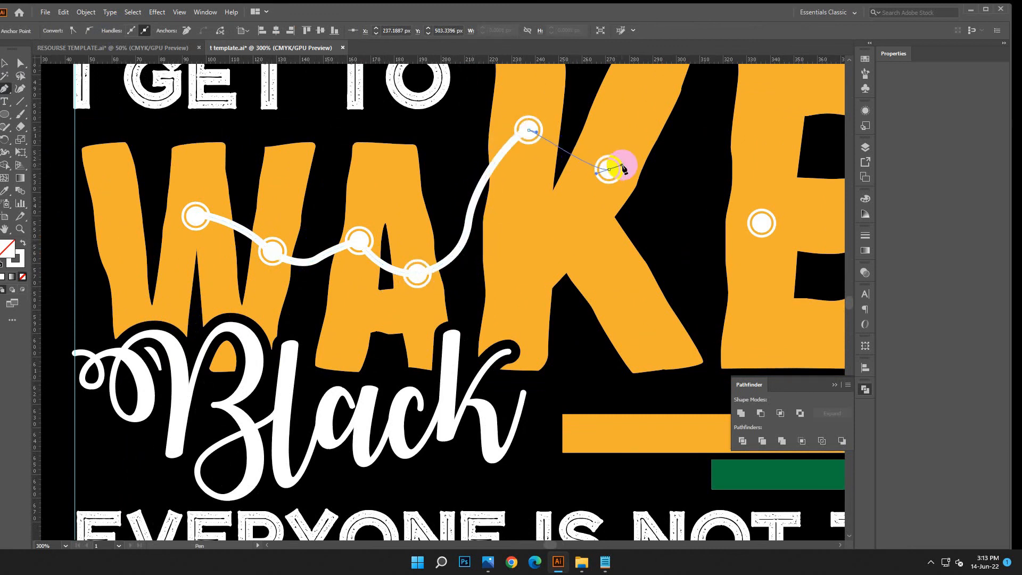
left_click_drag(690, 251, 704, 274)
left_click(760, 223)
left_click(6, 64)
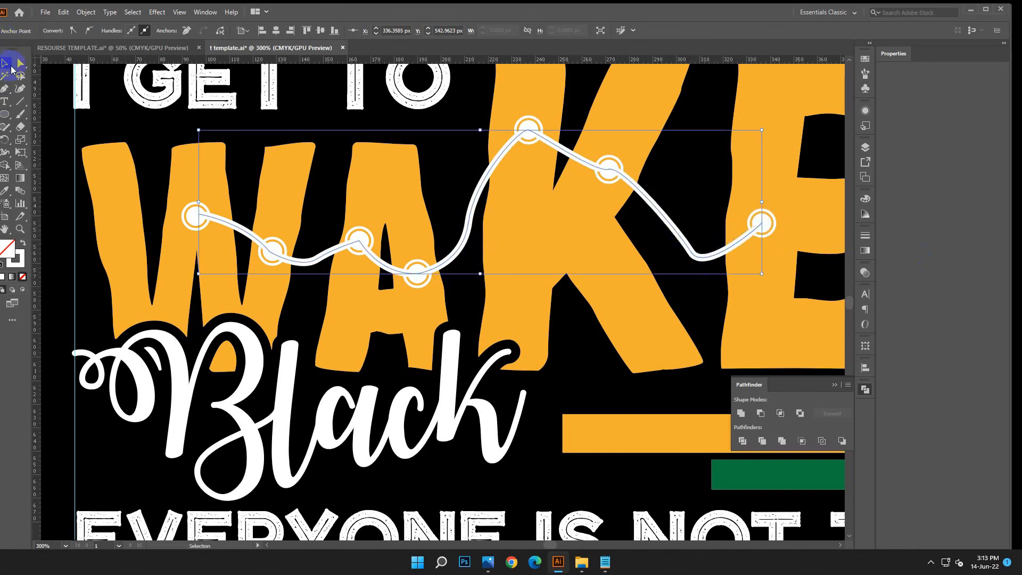
Step: Expand the curved white path connecting the dots across the WAKE lettering into a filled shape
key("ctrl+1")
left_click(702, 267)
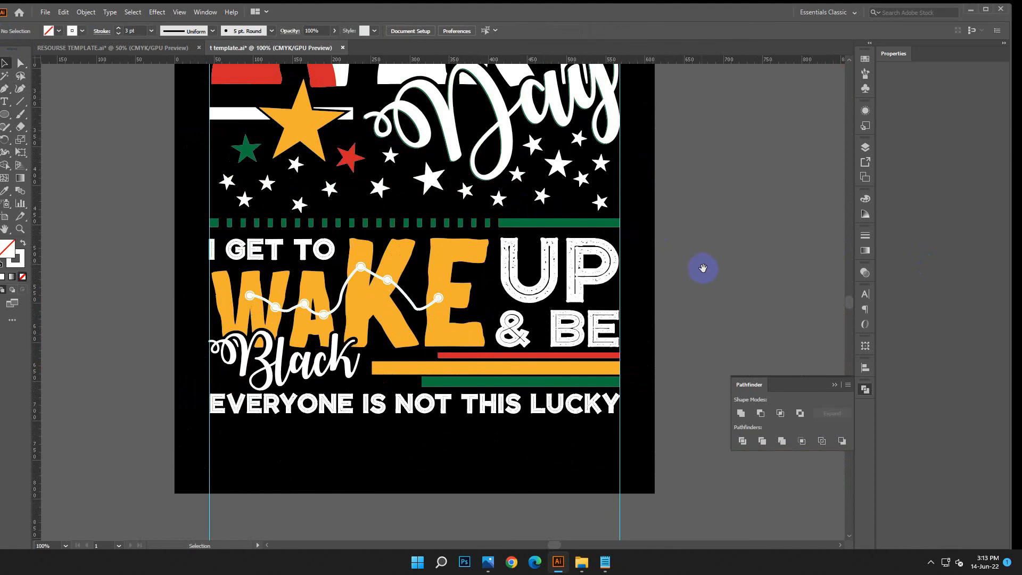
left_click_drag(702, 268, 825, 212)
left_click(542, 256)
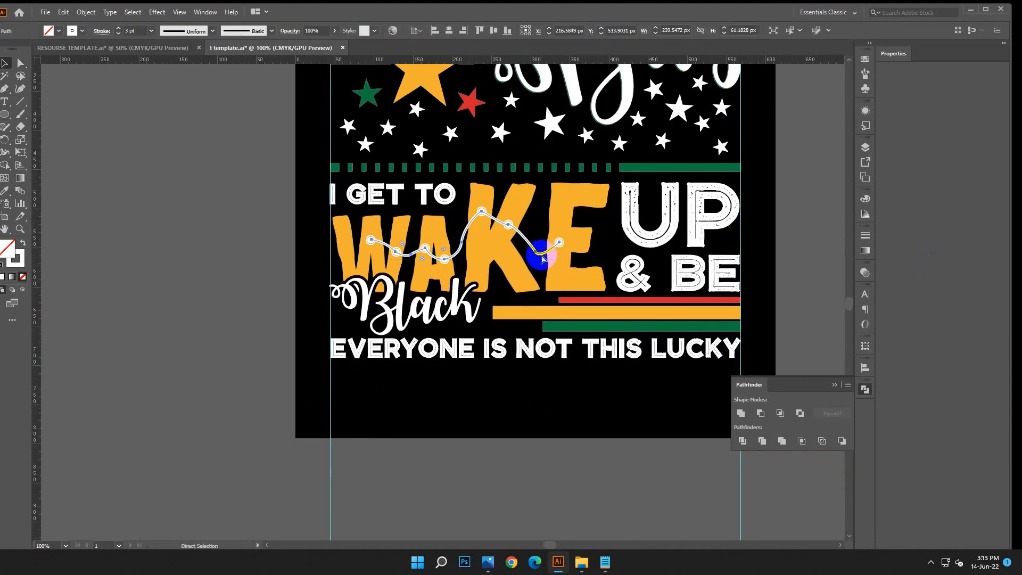
left_click(86, 11)
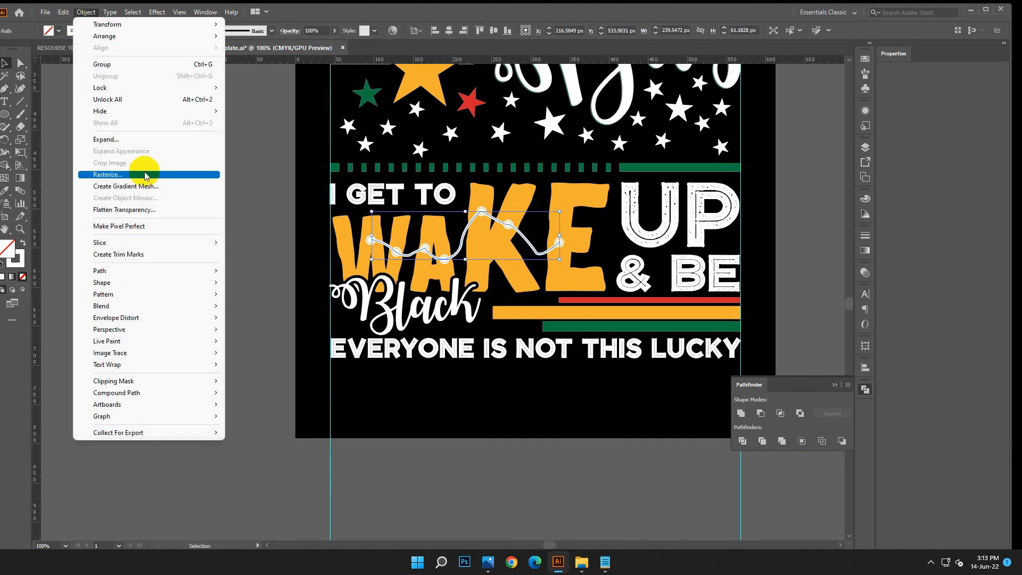
left_click(142, 165)
left_click(495, 339)
left_click(509, 282)
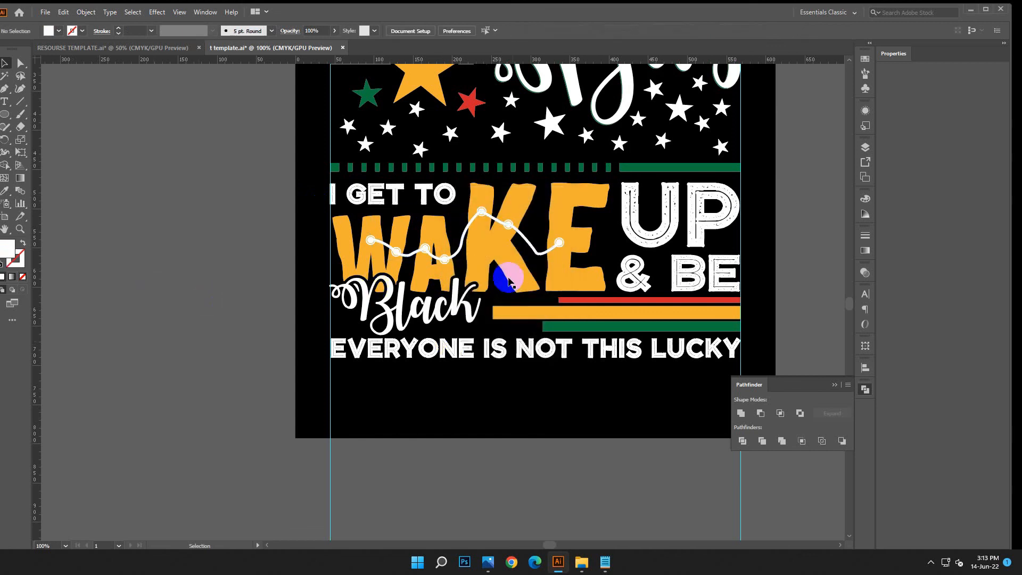
Step: Select all seven ringed dots on the WAKE lettering and group them
left_click(536, 255)
left_click(760, 322)
left_click(422, 253)
left_click(488, 423)
left_click(369, 240)
left_click(396, 251, "shift")
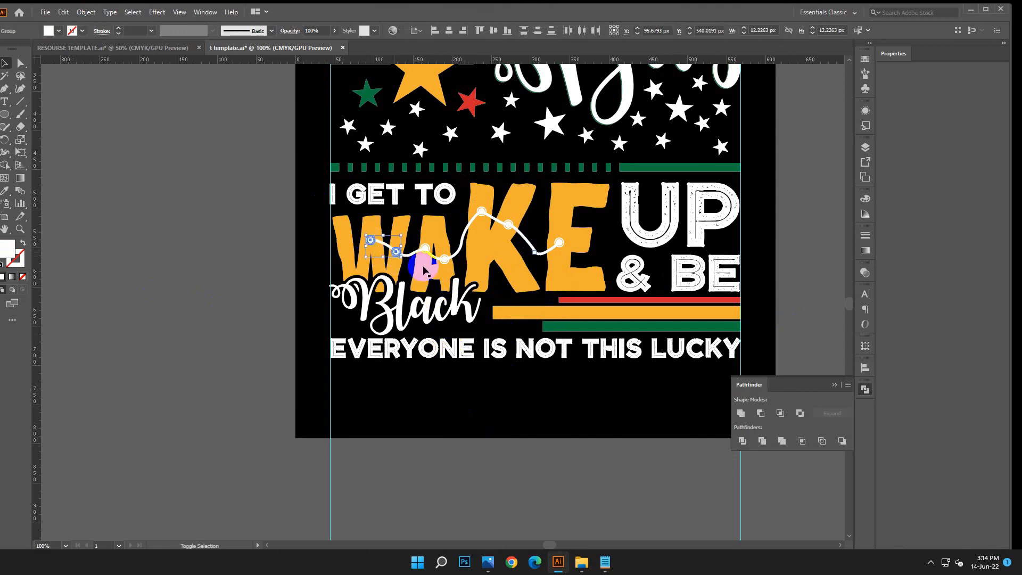
left_click(444, 259, "shift")
left_click(508, 225, "shift")
left_click(554, 177)
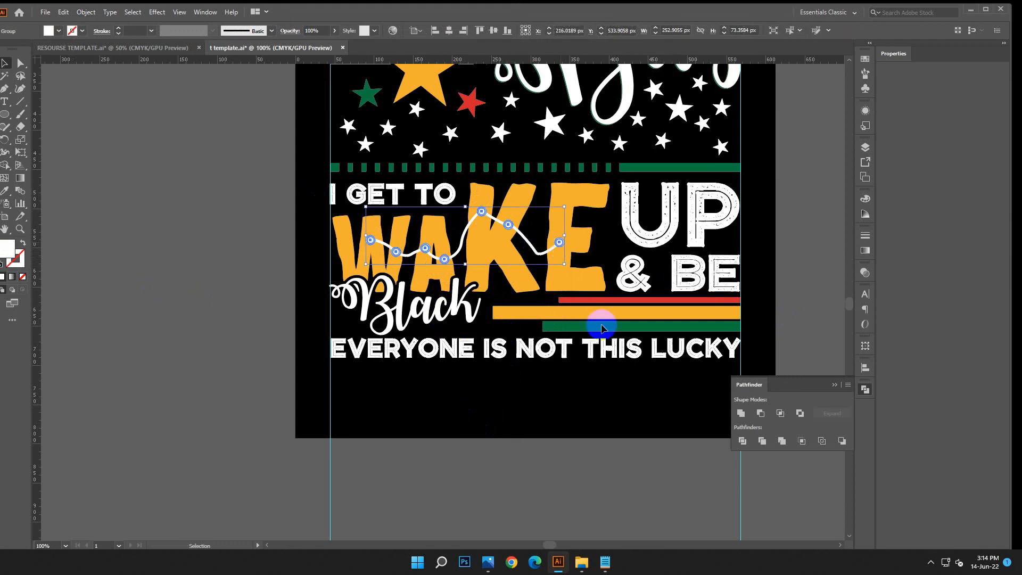
Step: Select the orange letters W, A, K and E together and group them
left_click(512, 275)
left_click(396, 274, "shift")
left_click(392, 290, "shift")
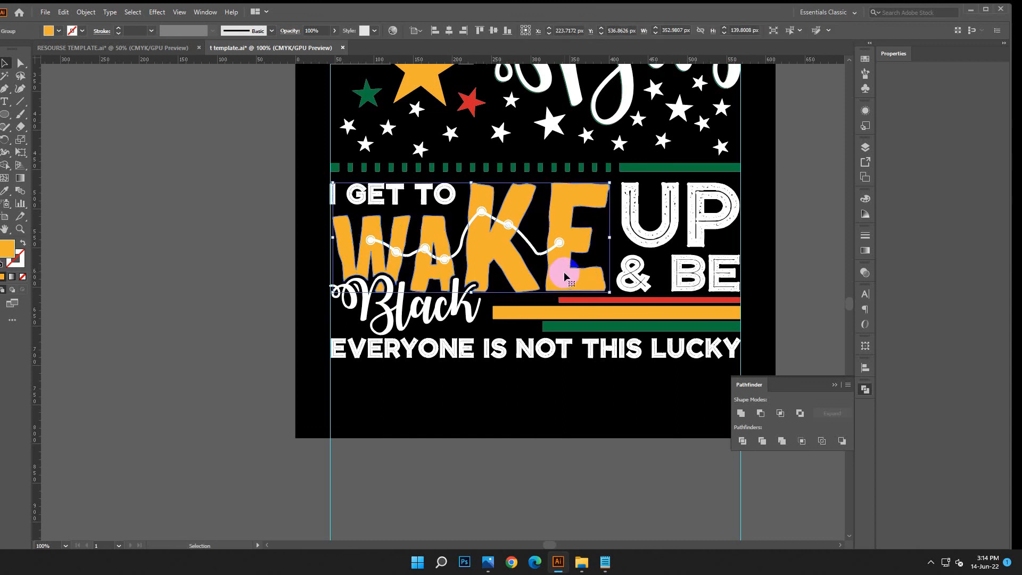
Step: Group the ringed dots with the orange WAKE letters and adjust the stacking order of the combined group
left_click(213, 308)
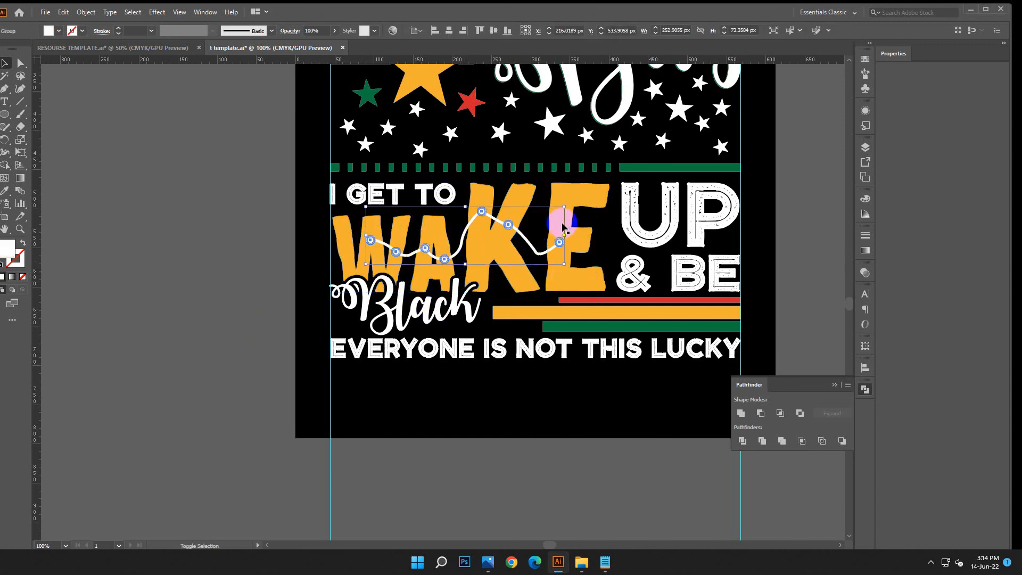
left_click(589, 201)
right_click(588, 200)
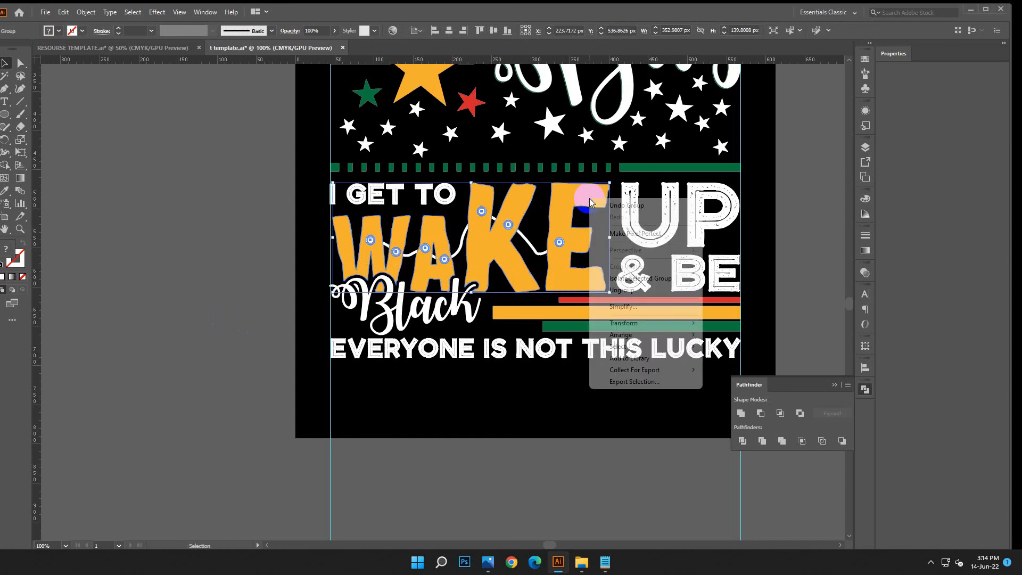
mouse_move(654, 334)
left_click(739, 345)
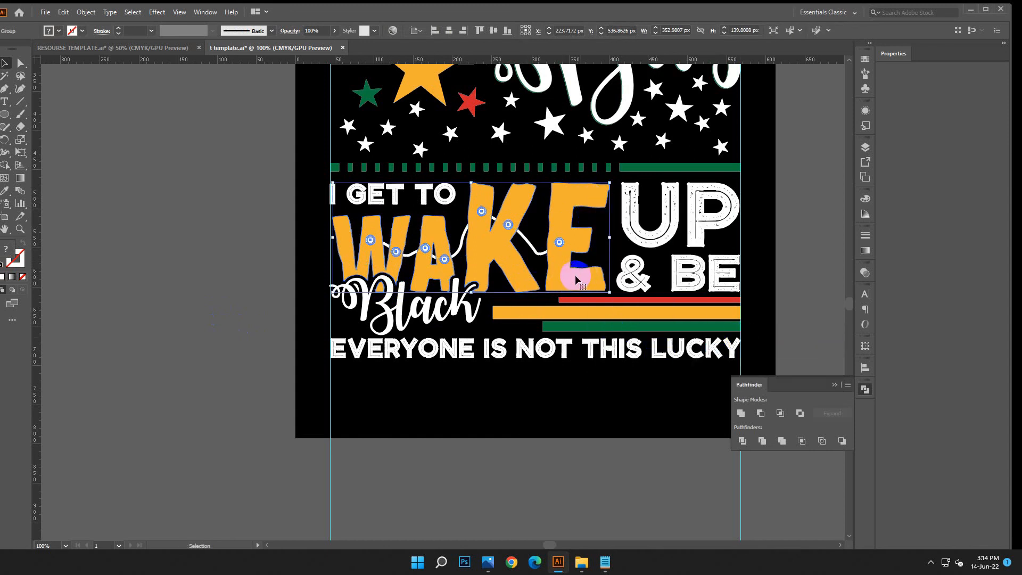
left_click(772, 288)
Step: Expand the entire T-shirt design and centre it on the artboard as one group
key("a")
key("ctrl+minus")
scroll(772, 288, "down", 2)
left_click_drag(712, 279, 646, 318)
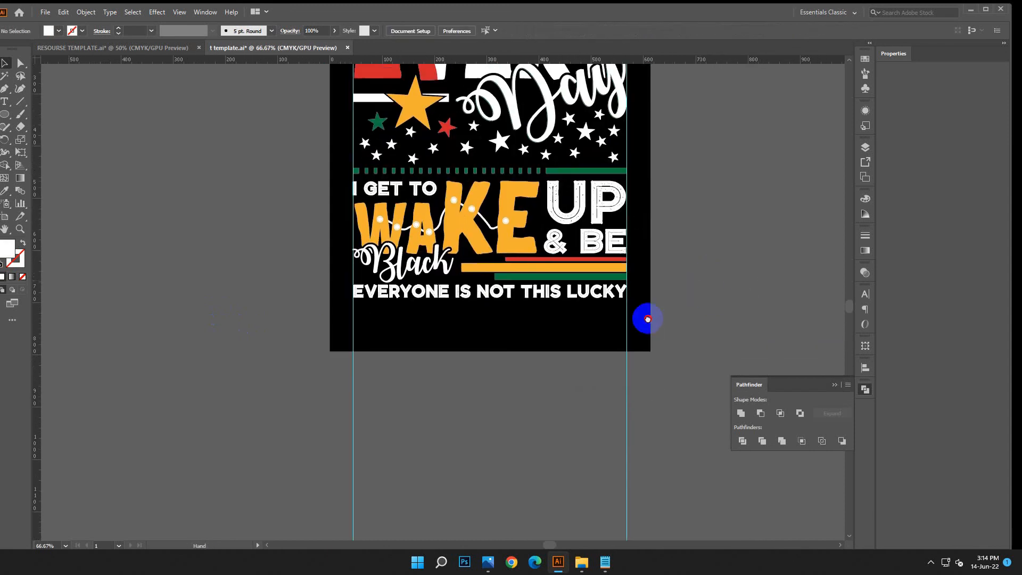
scroll(646, 318, "up", 4)
left_click_drag(270, 110, 575, 447)
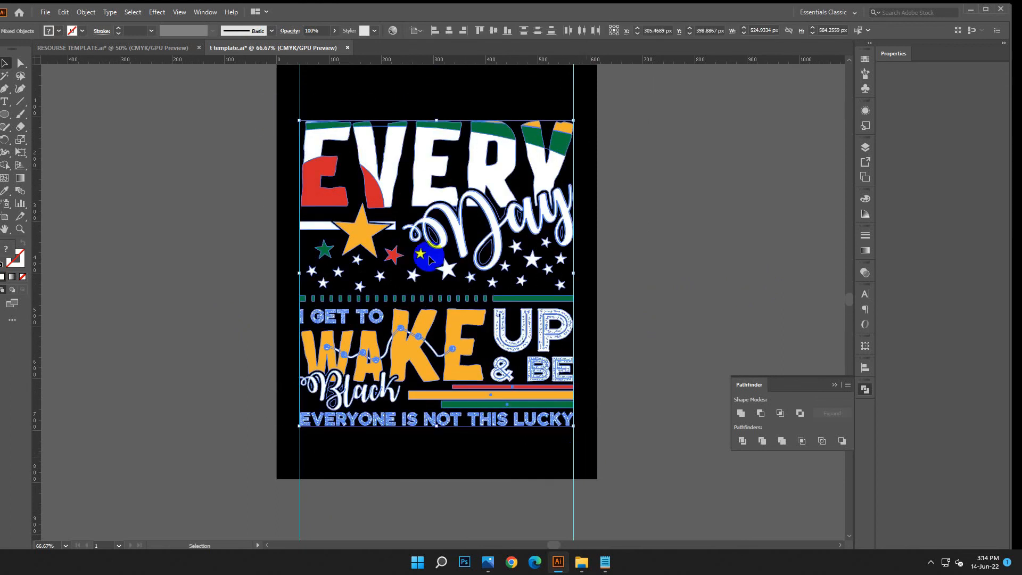
left_click(96, 16)
left_click(103, 142)
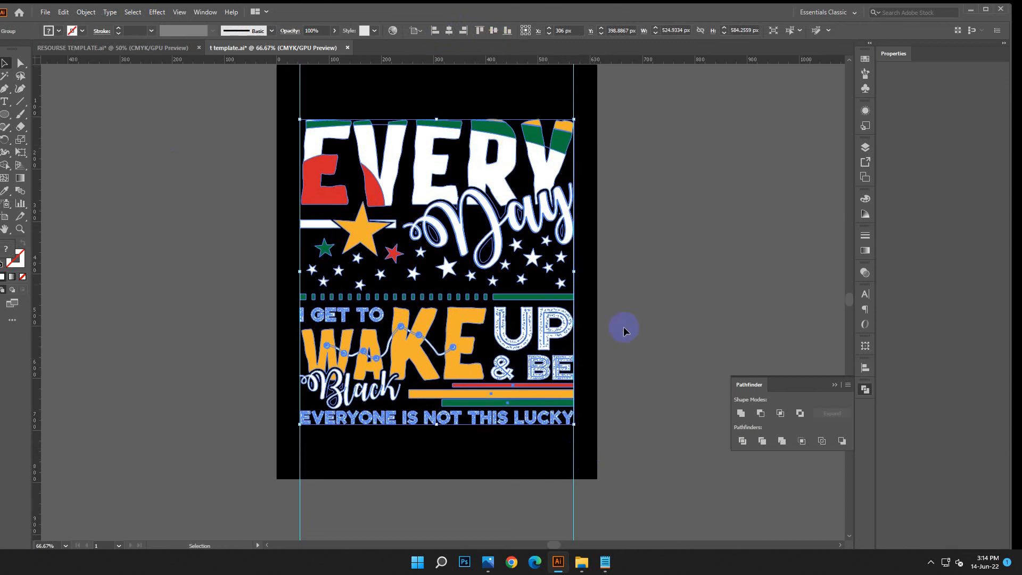
left_click(627, 254)
key("ctrl+minus")
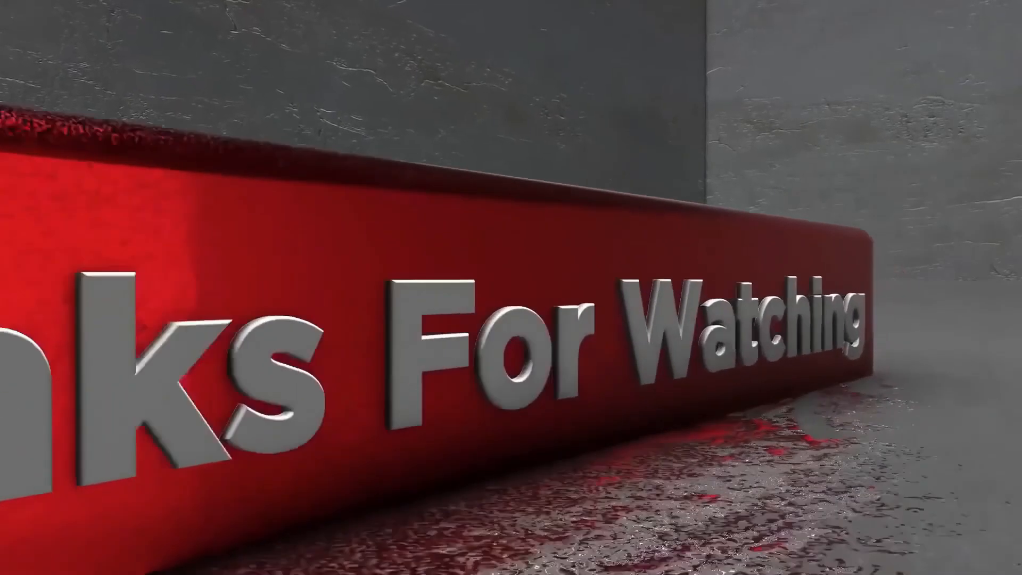